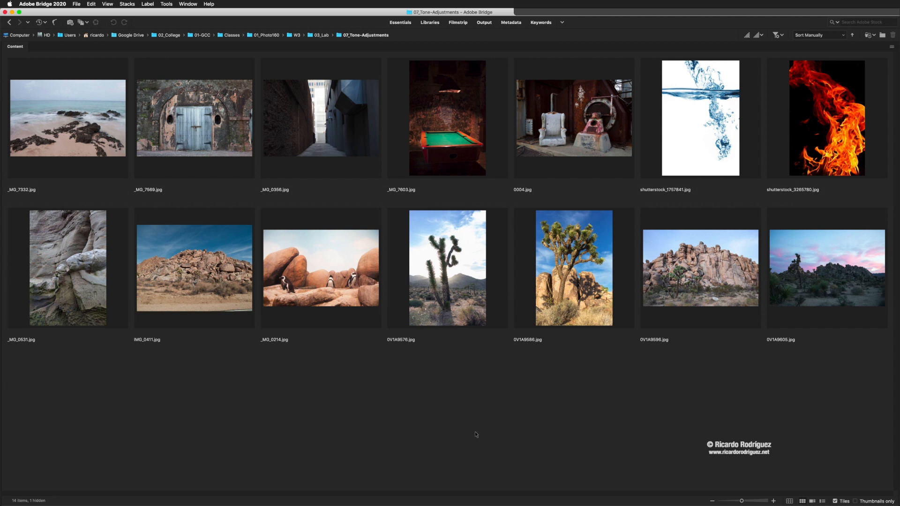
Compare the Essentials, Libraries and Filmstrip workspaces.
mouse_move(748, 505)
left_click(400, 24)
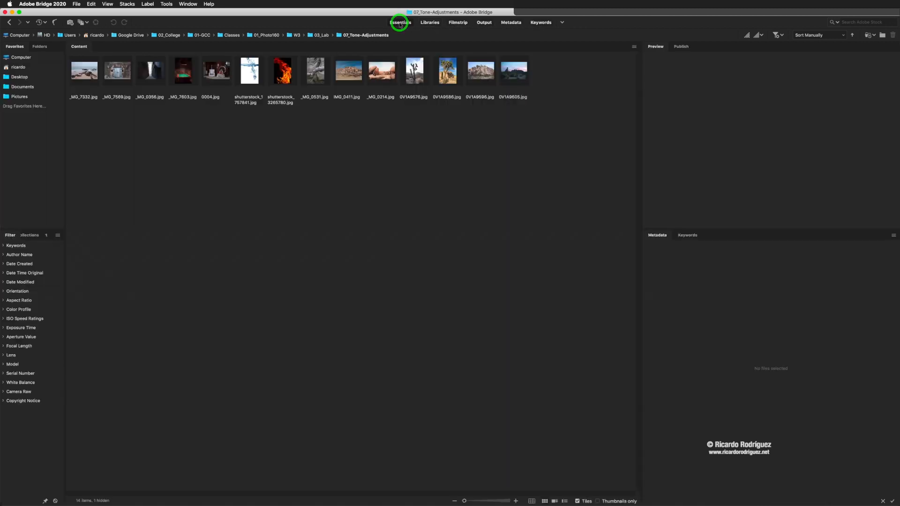
left_click(430, 23)
left_click(463, 24)
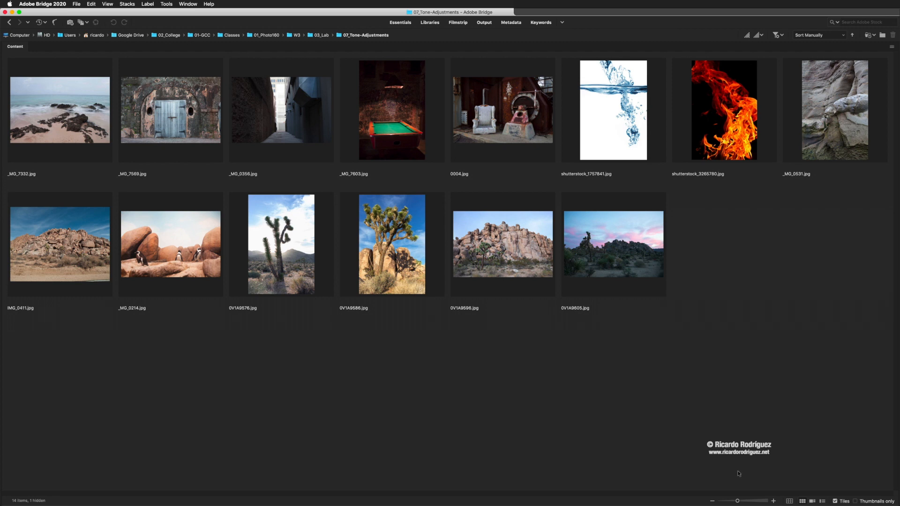
Enlarge the image thumbnails until seven fit in each row.
left_click(738, 500)
mouse_move(739, 501)
left_mouse_down()
mouse_move(762, 501)
mouse_move(741, 500)
left_mouse_up()
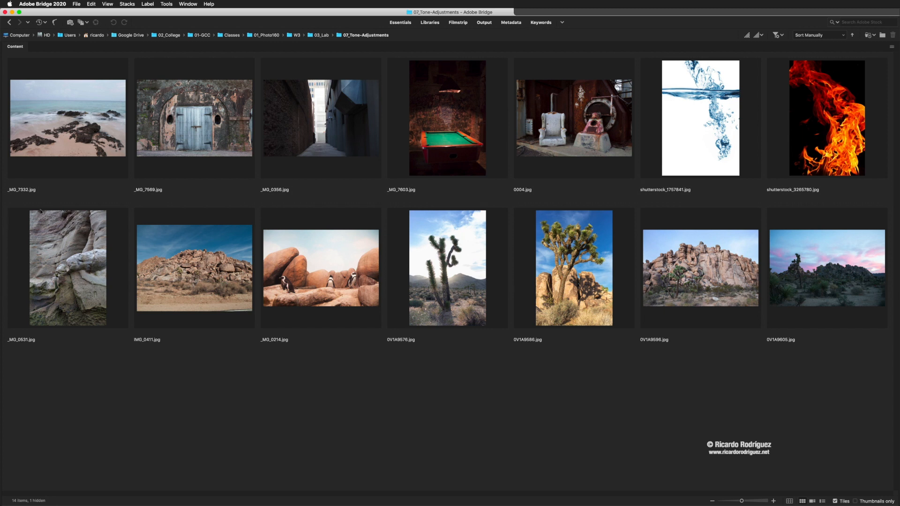
Display the Filter panel beside the content area and compare it with the Favorites panel.
left_click(189, 4)
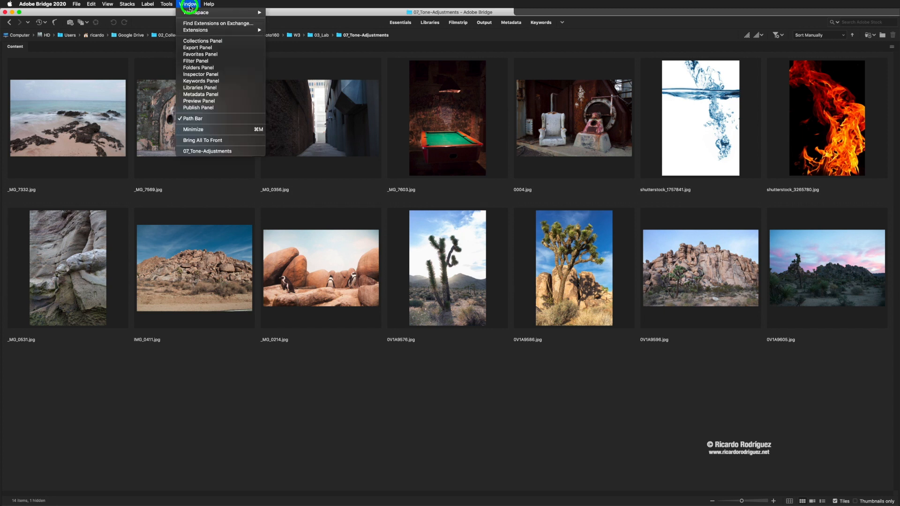
left_click(194, 62)
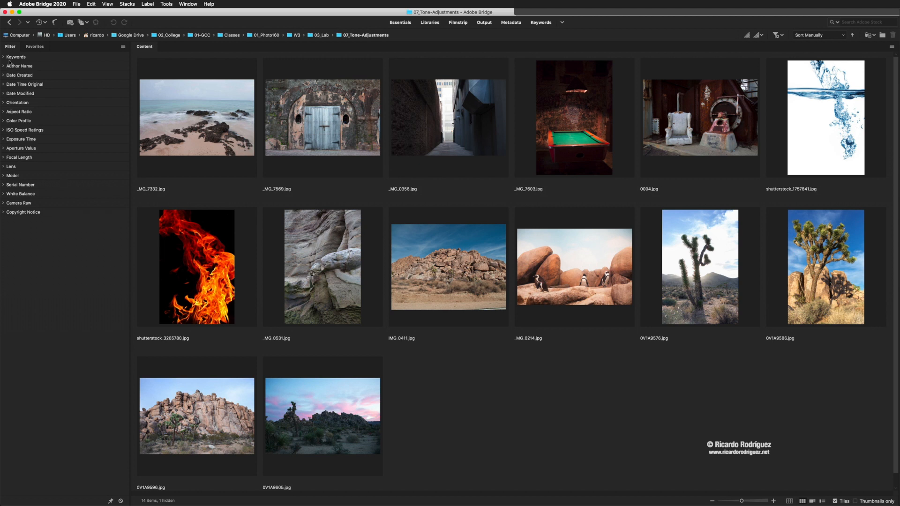
left_click(34, 46)
left_click(10, 47)
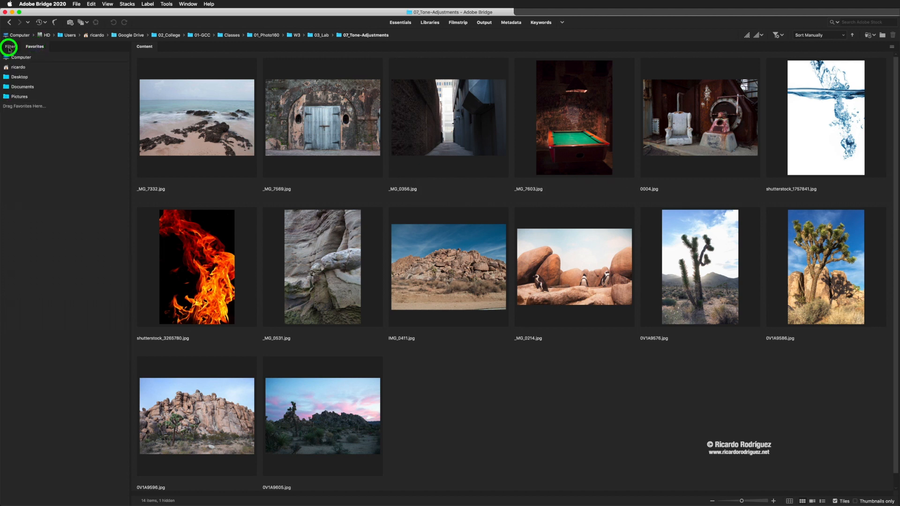
Collapse the Filter and Favorites panels so the content area fills the whole window.
left_click(186, 6)
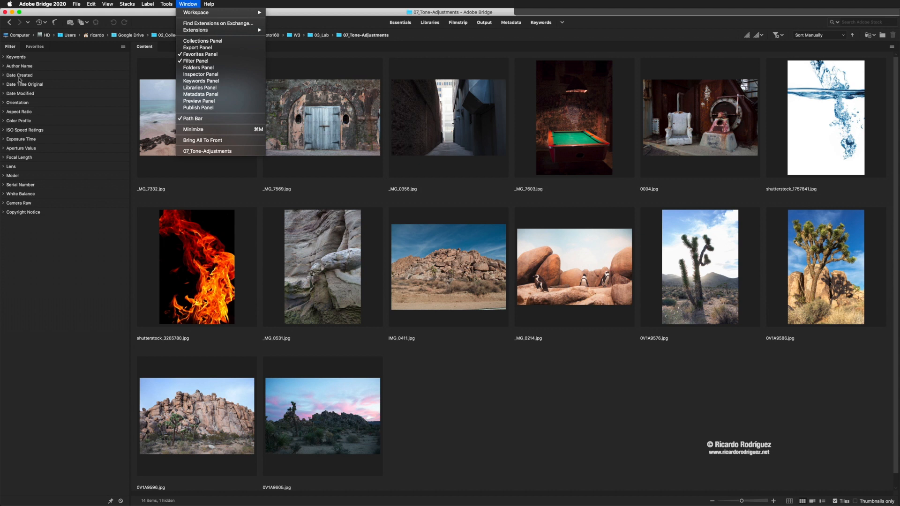
left_click(130, 247)
left_click_drag(130, 247, 1, 240)
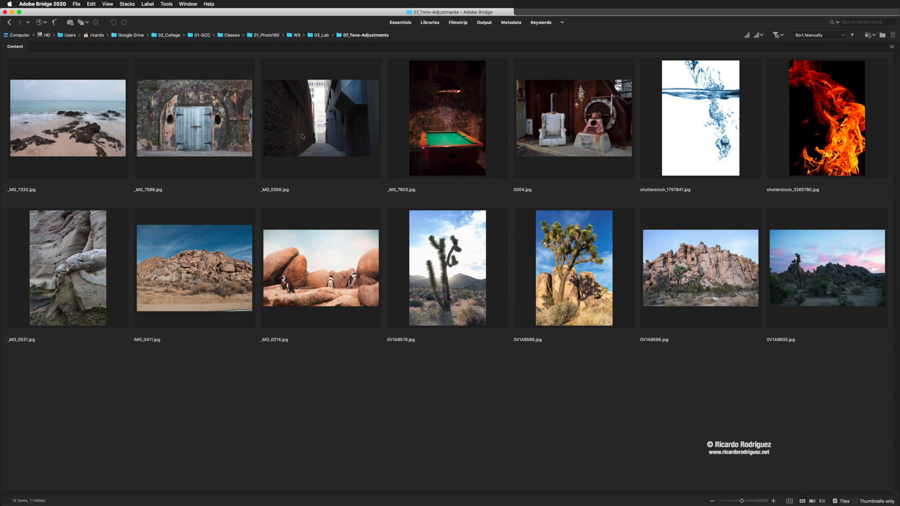
Preview the alley photo _MG_0356.jpg and the pool table photo _MG_7603.jpg in full screen.
left_click(498, 121)
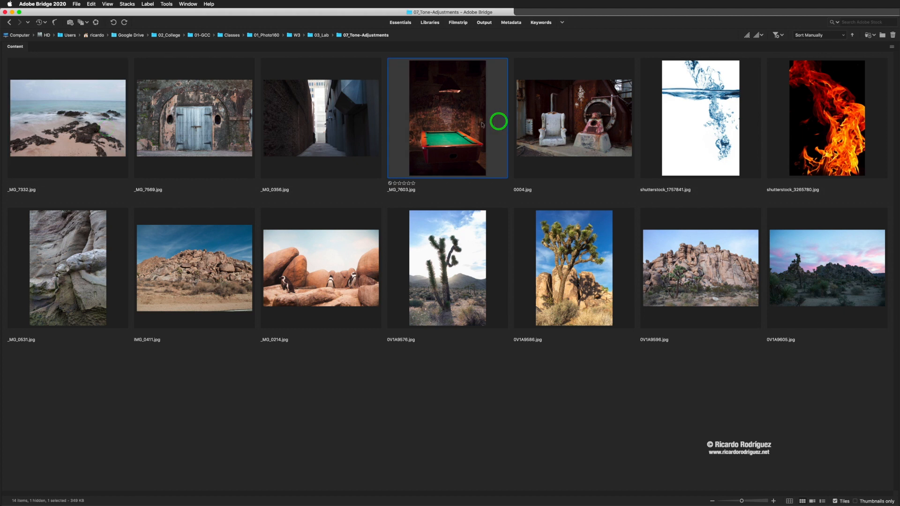
left_click(356, 124)
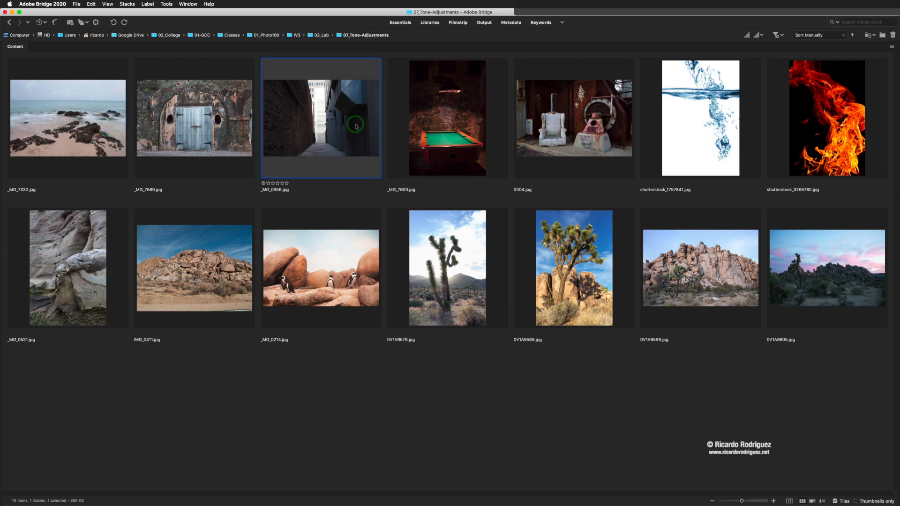
key("space")
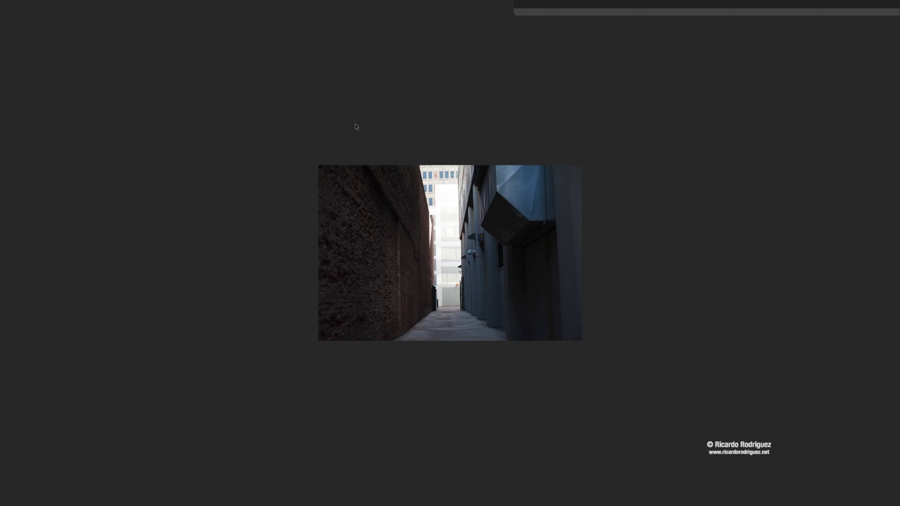
key("Right")
key("space")
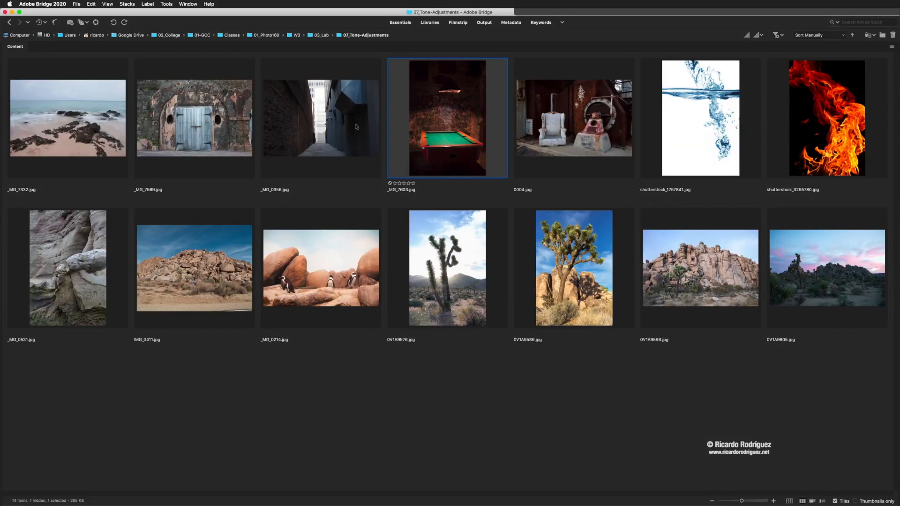
key("space")
key("space")
Preview 0V1A9576.jpg in full screen, step through the images that follow, and return to the thumbnails.
left_click(449, 230)
key("space")
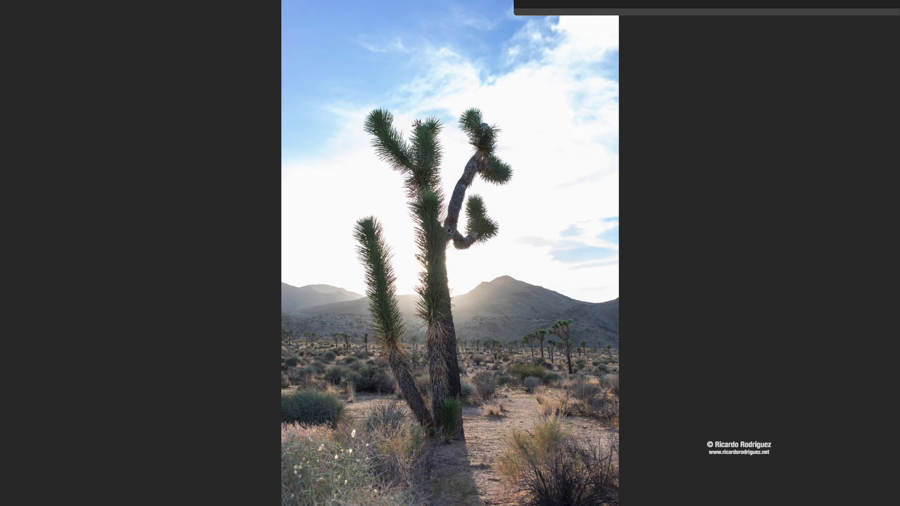
key("Right")
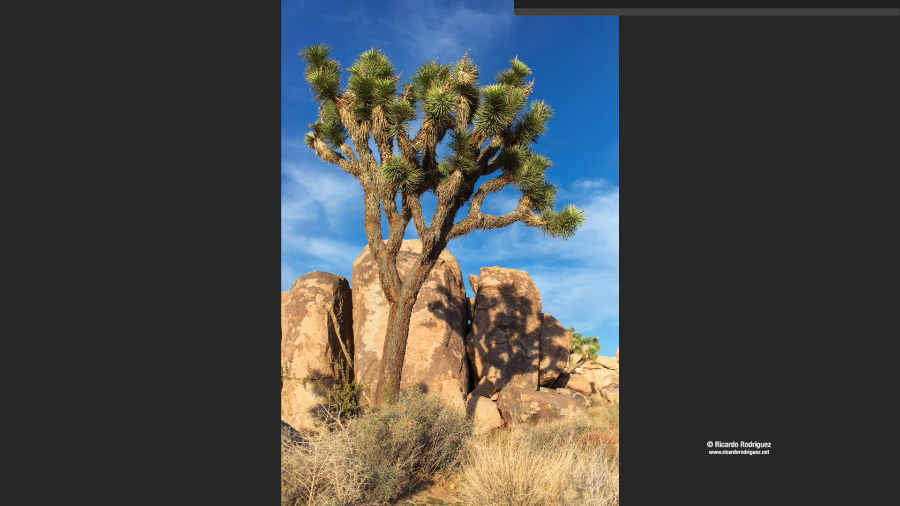
key("Right")
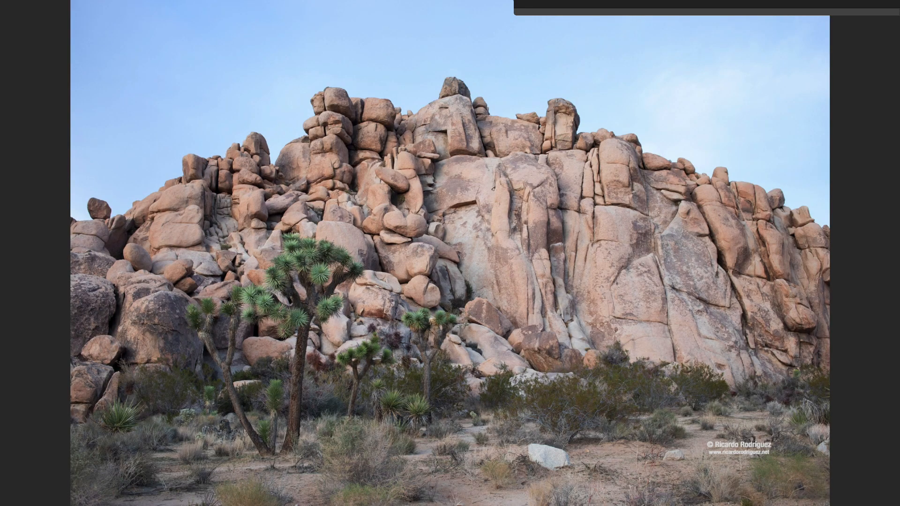
key("Right")
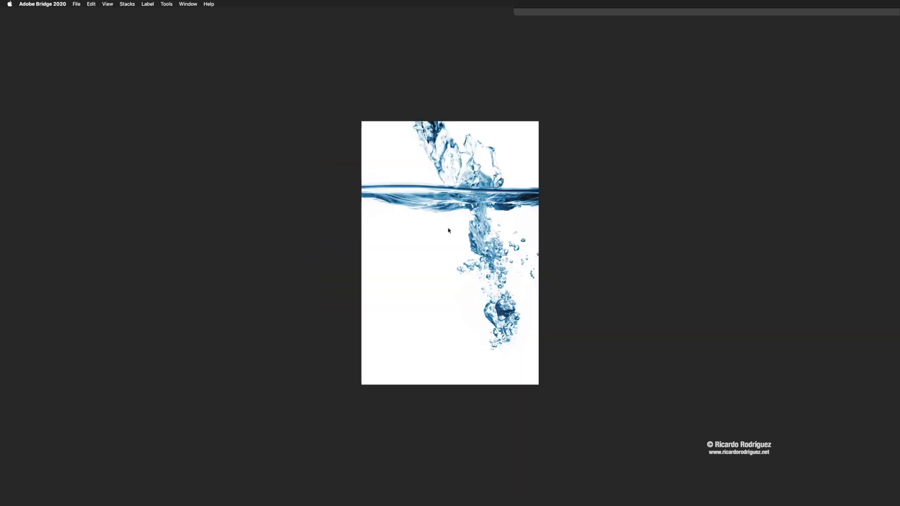
key("space")
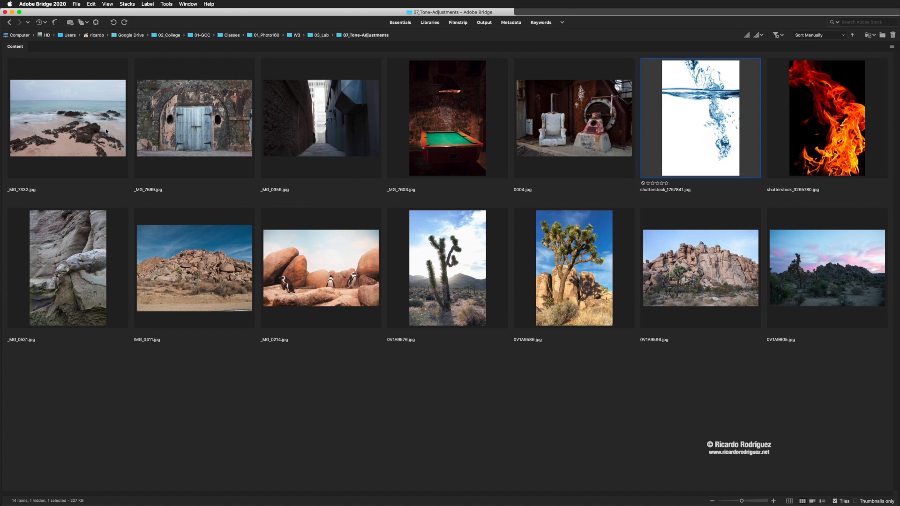
View the photos in full screen from _MG_7332.jpg through _MG_0356.jpg.
left_click(79, 123)
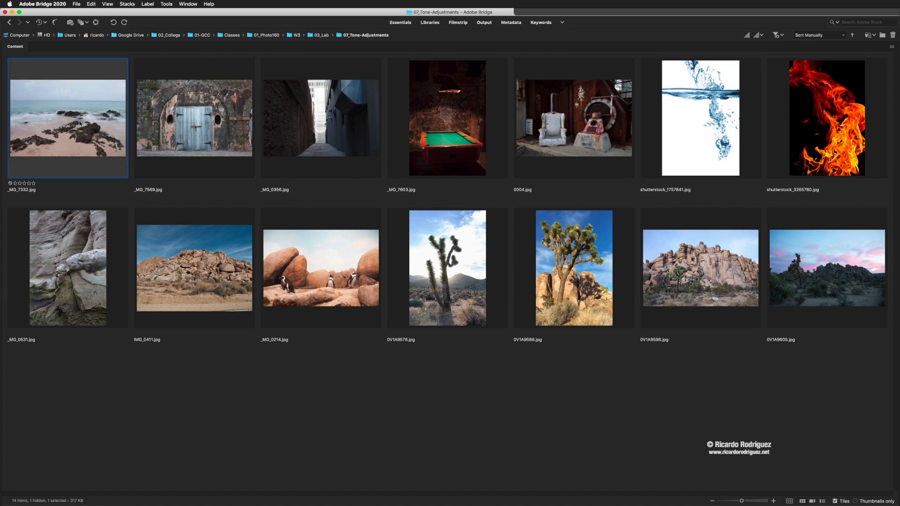
key("space")
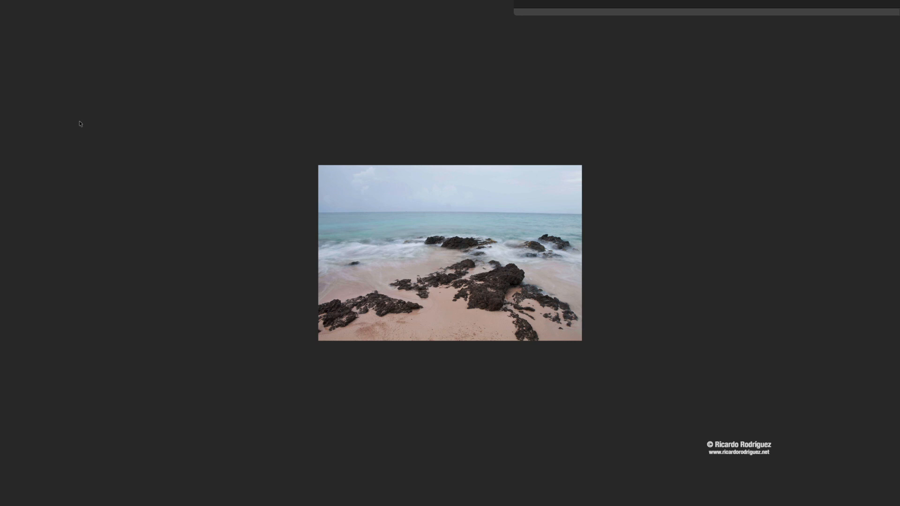
key("Right")
key("Right")
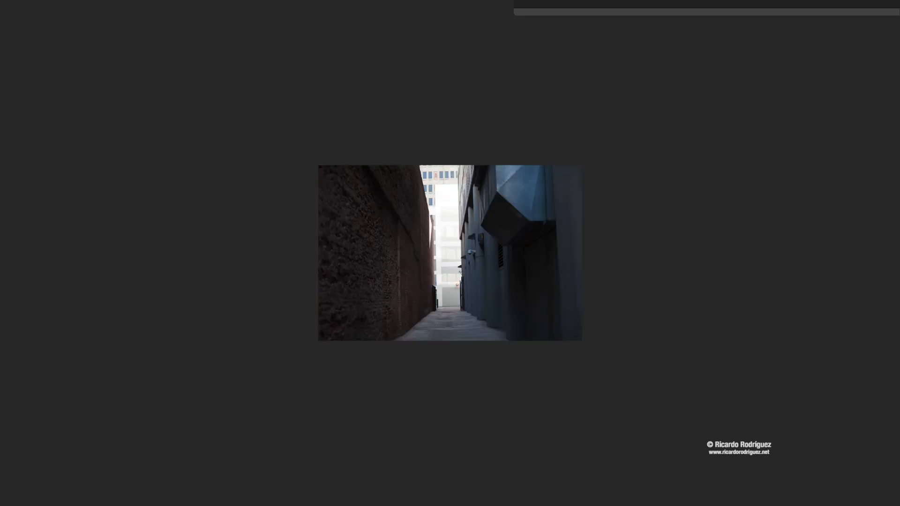
Try a one-star rating and the Select, Second, Approved and Review labels on _MG_0356.jpg in the full-screen preview.
key("1")
key("6")
key("7")
key("8")
key("9")
key("space")
Check the available star ratings and labels, and rate _MG_0356.jpg one star in the full-screen preview.
left_click(167, 4)
mouse_move(147, 4)
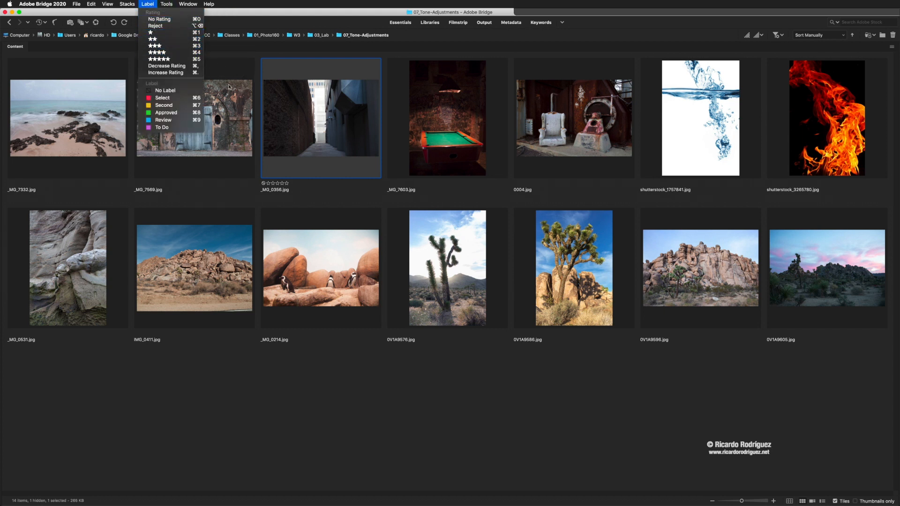
left_click(310, 132)
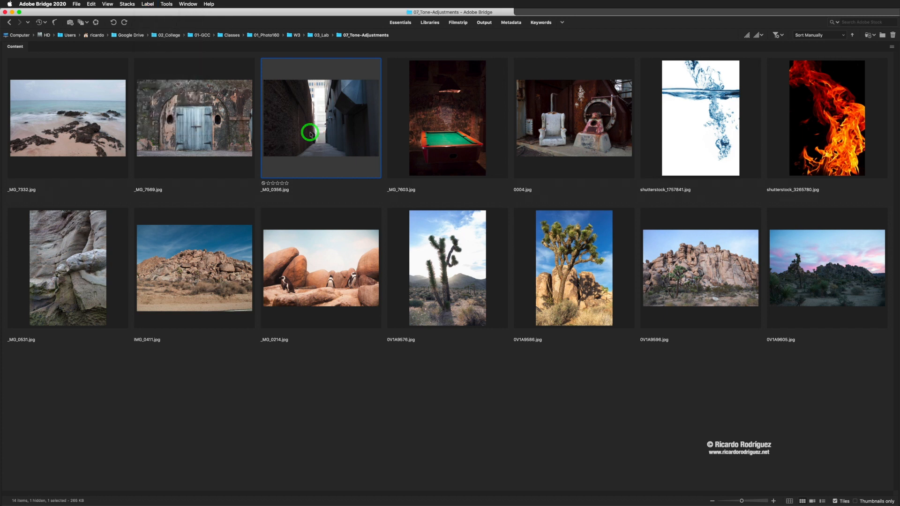
key("space")
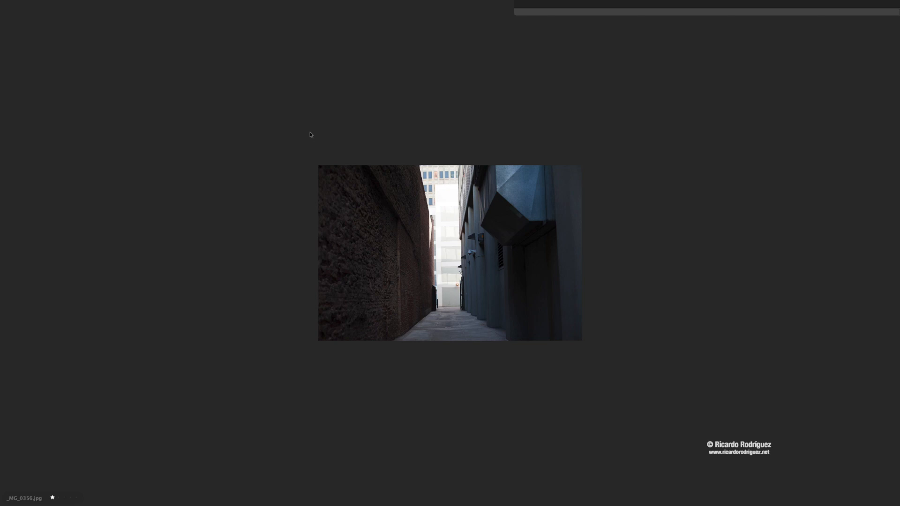
key("space")
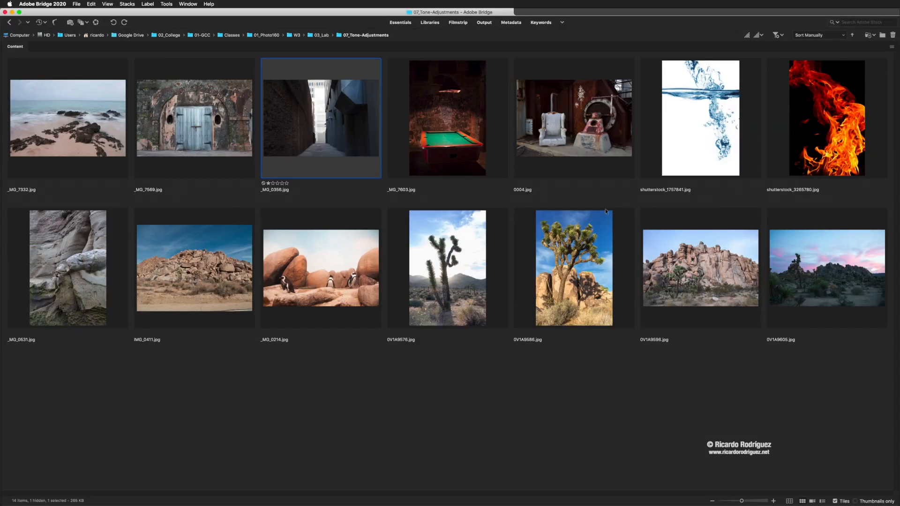
Try a one-star rating on _MG_7603.jpg directly in the thumbnail view, and clear it again.
left_click(468, 155)
key("1")
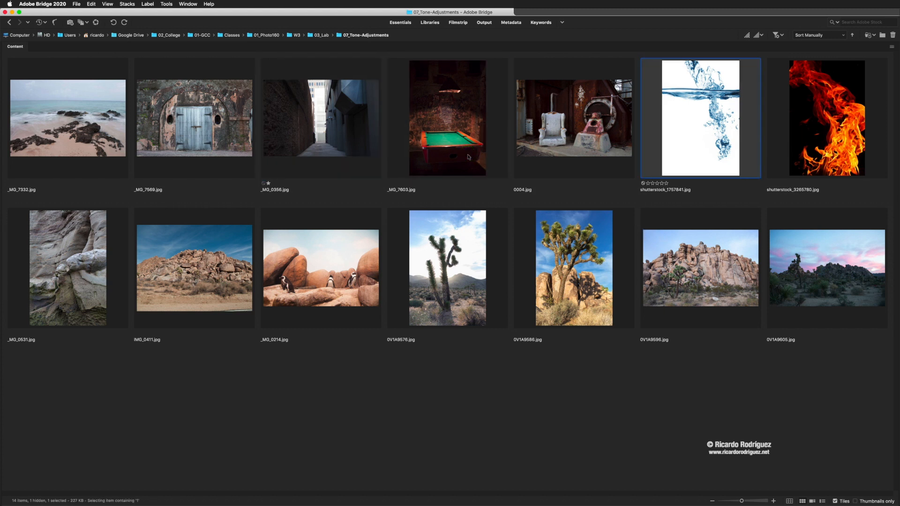
left_click(467, 155)
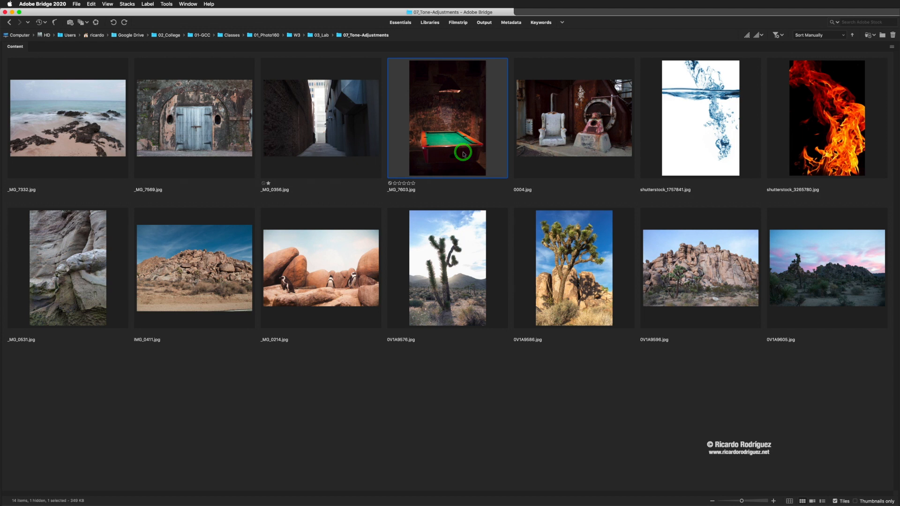
key("super+1")
left_click(408, 185)
key("super+0")
Step through the full-screen previews from _MG_0356.jpg to 0V1A9605.jpg, rating _MG_0214.jpg and 0V1A9576.jpg one star.
left_click(314, 147)
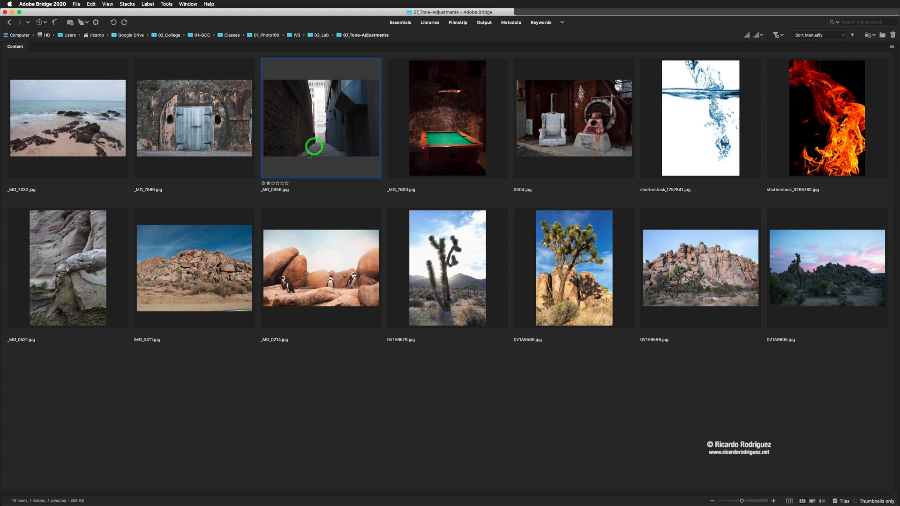
key("space")
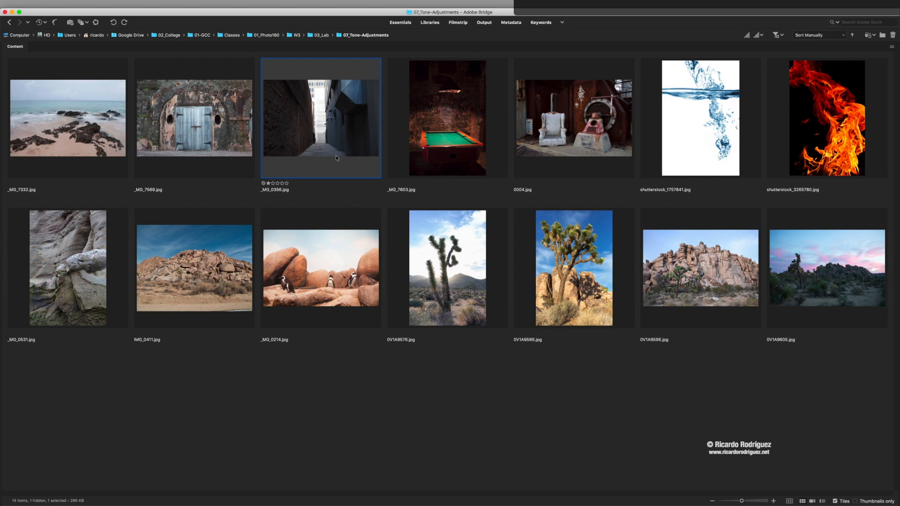
key("Right")
key("Right")
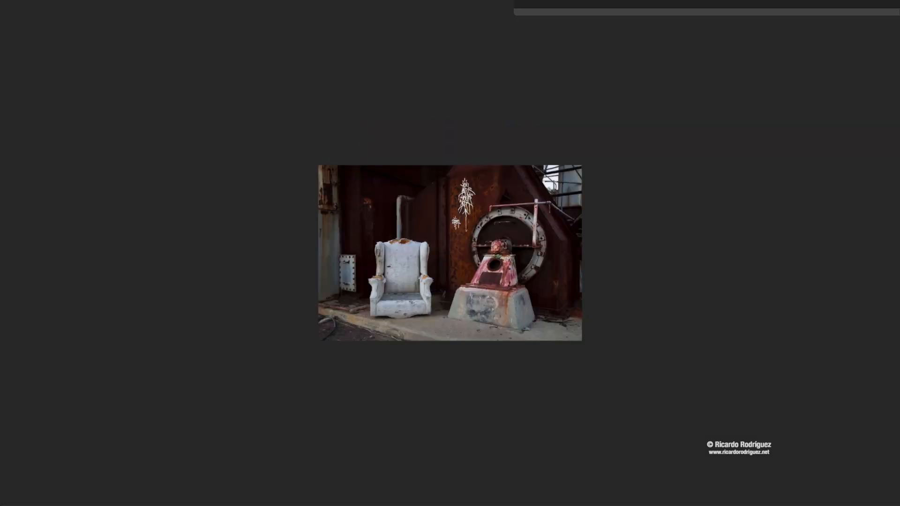
key("Right")
key("Right")
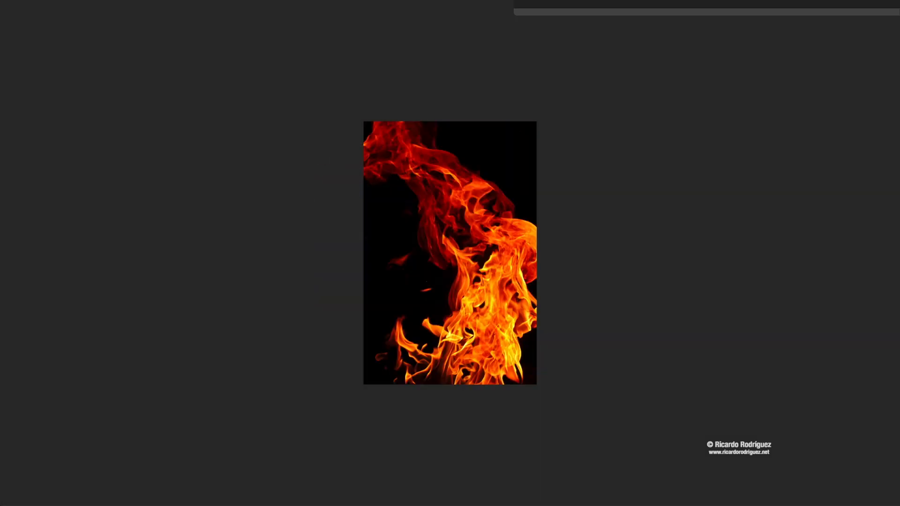
key("Right")
key("Right")
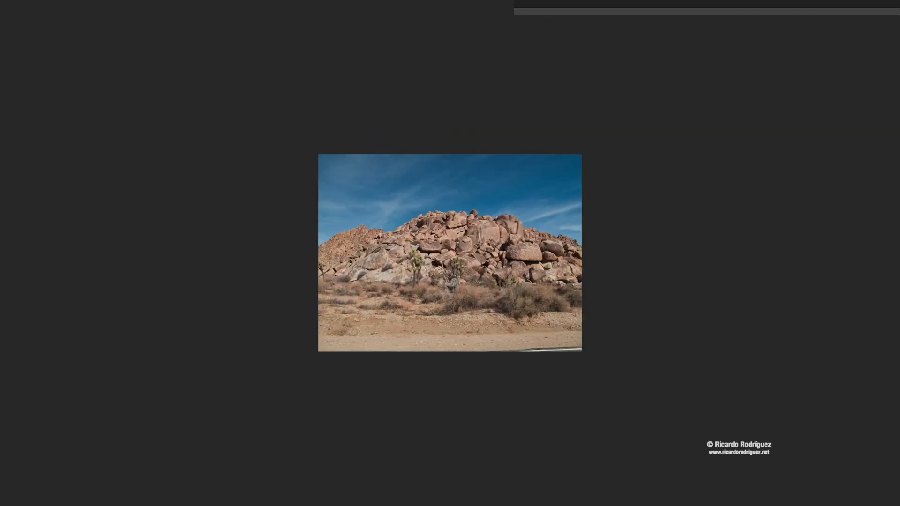
key("Right")
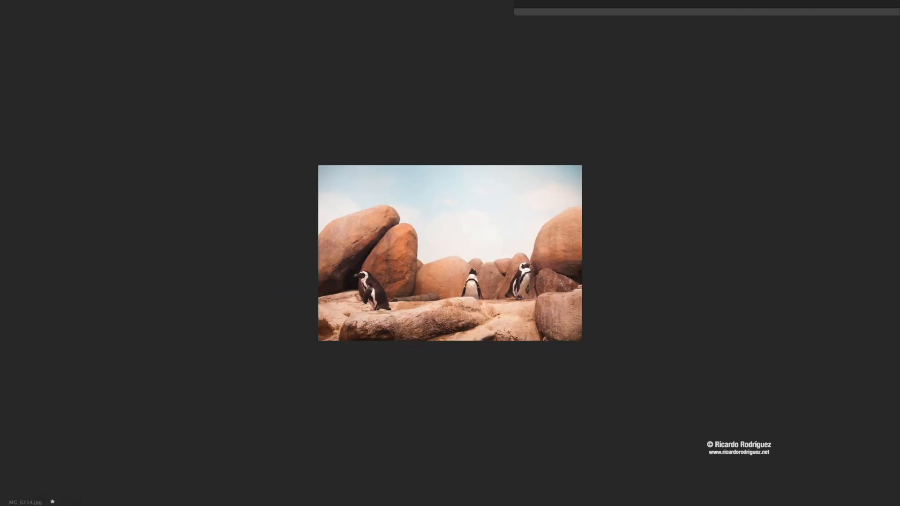
key("Right")
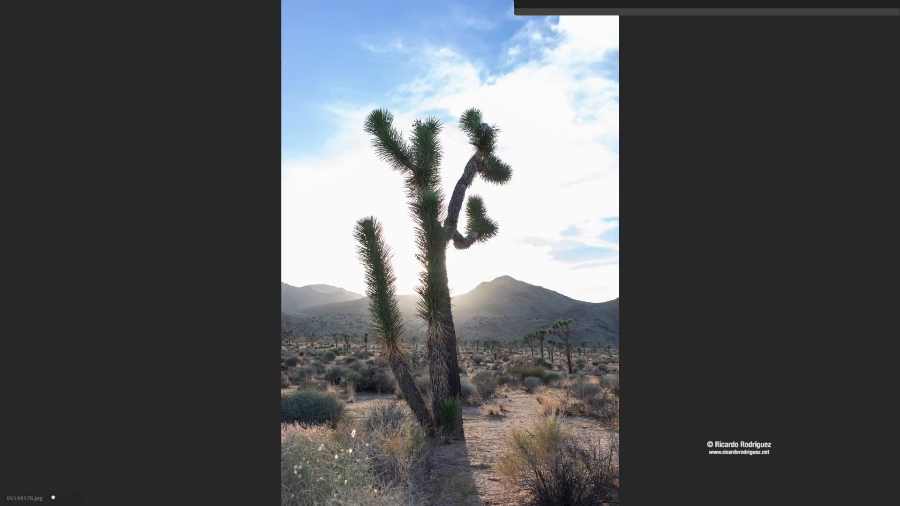
key("Right")
key("Right")
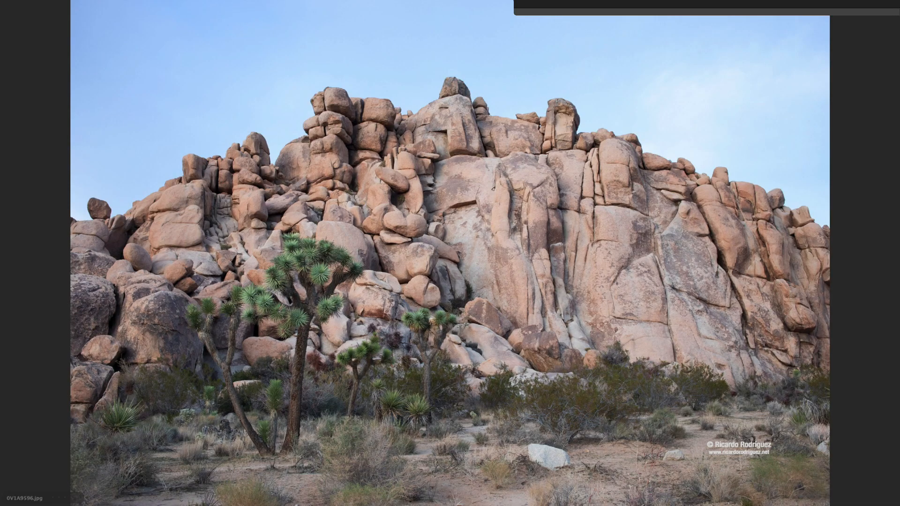
key("Right")
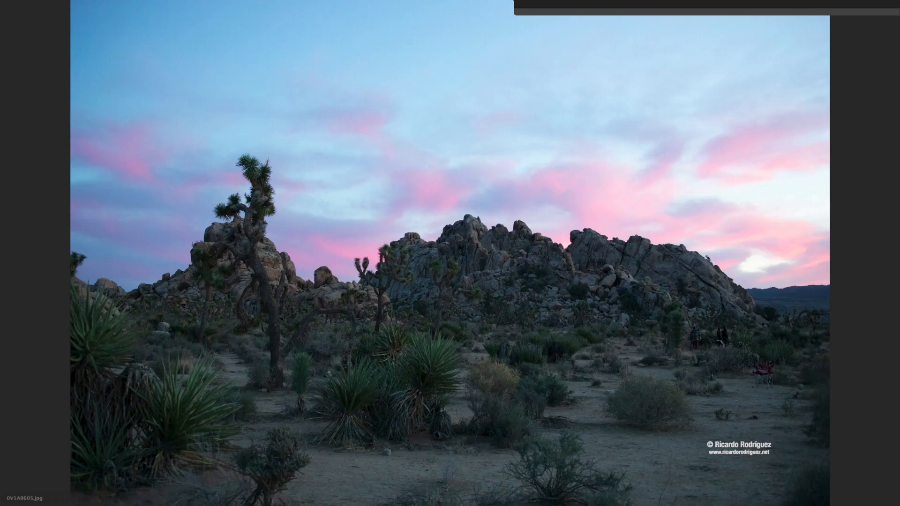
Close the full-screen preview, bring back the Bridge filters, and show only the one-star images of the folder.
key("Escape")
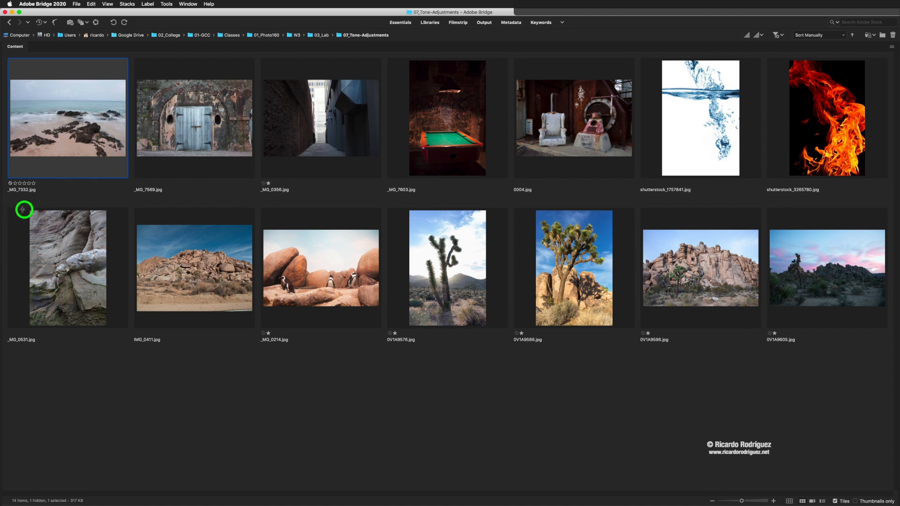
key("Tab")
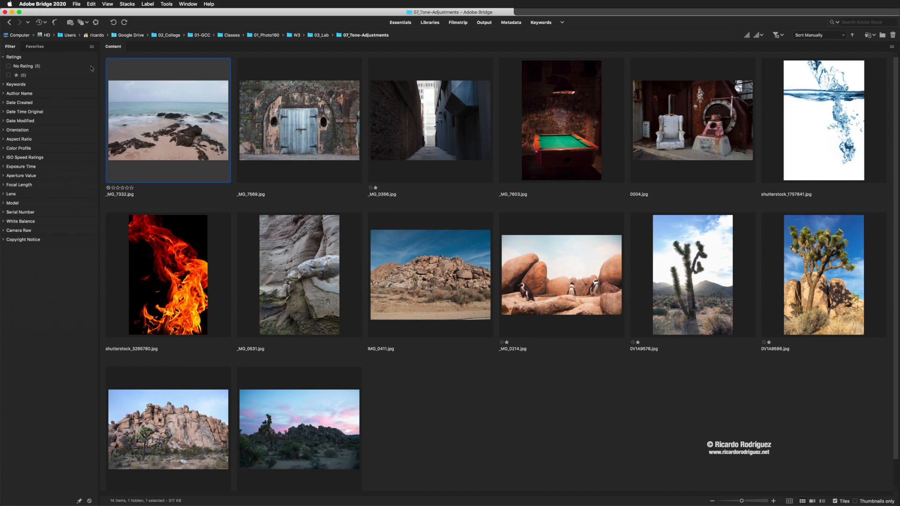
left_click(180, 4)
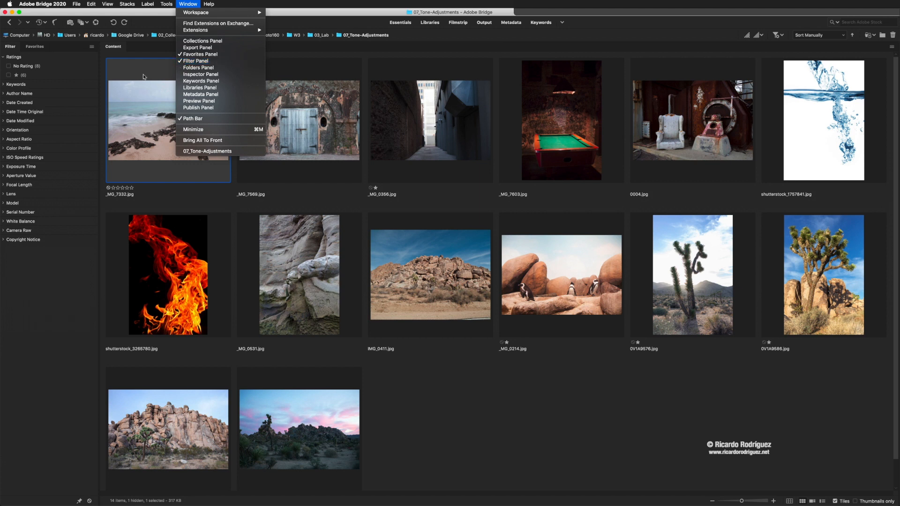
left_click(2, 61)
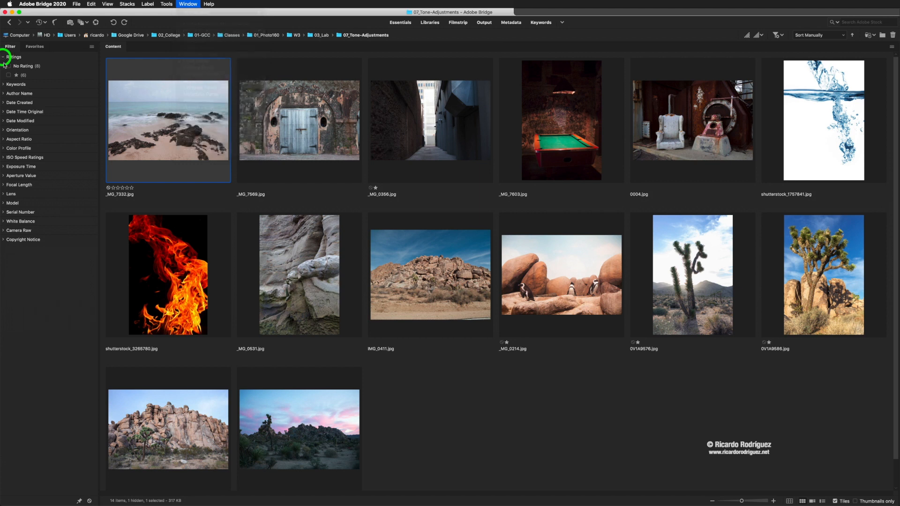
left_click(3, 57)
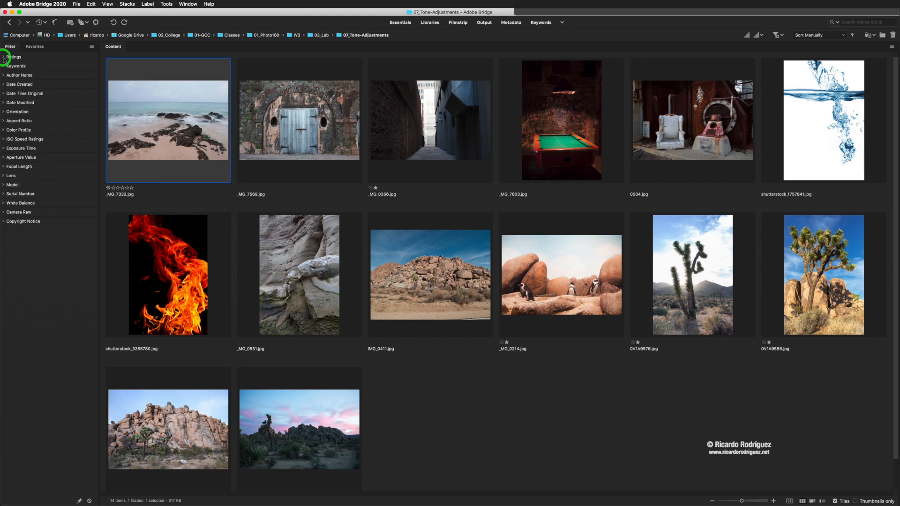
left_click(4, 57)
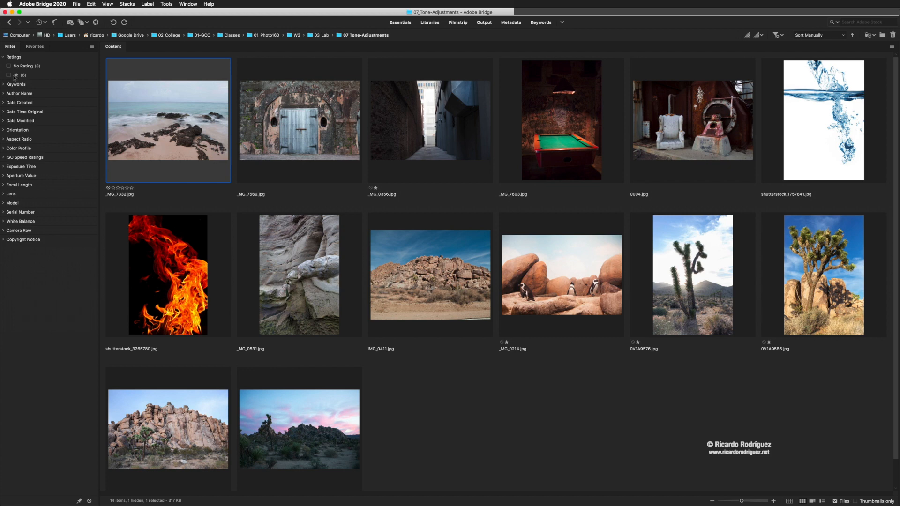
left_click(8, 74)
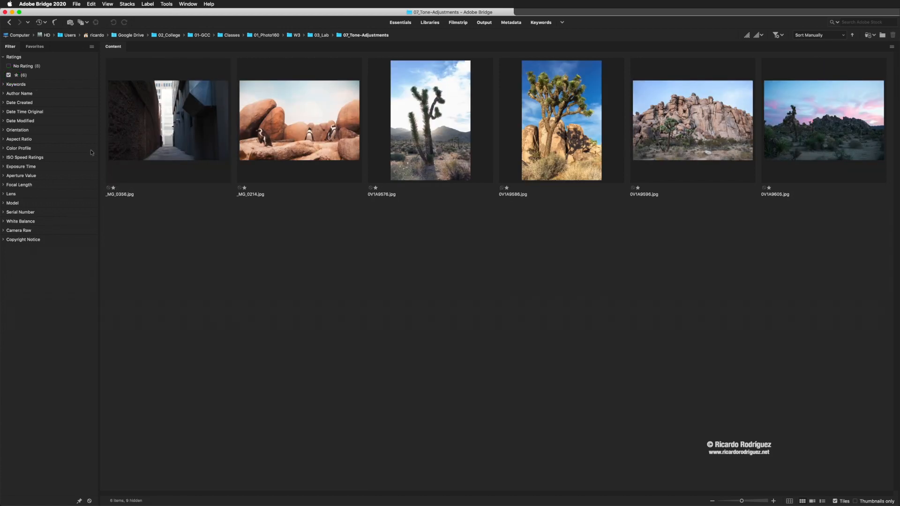
Step through the filtered photos in full screen, rating 0V1A9576.jpg, 0V1A9586.jpg, 0V1A9596.jpg and 0V1A9605.jpg two stars.
left_click(164, 145)
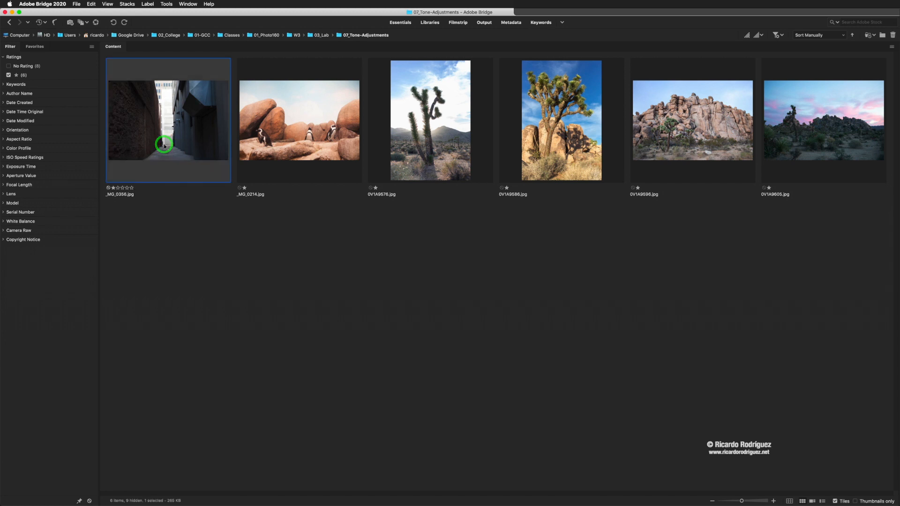
key("space")
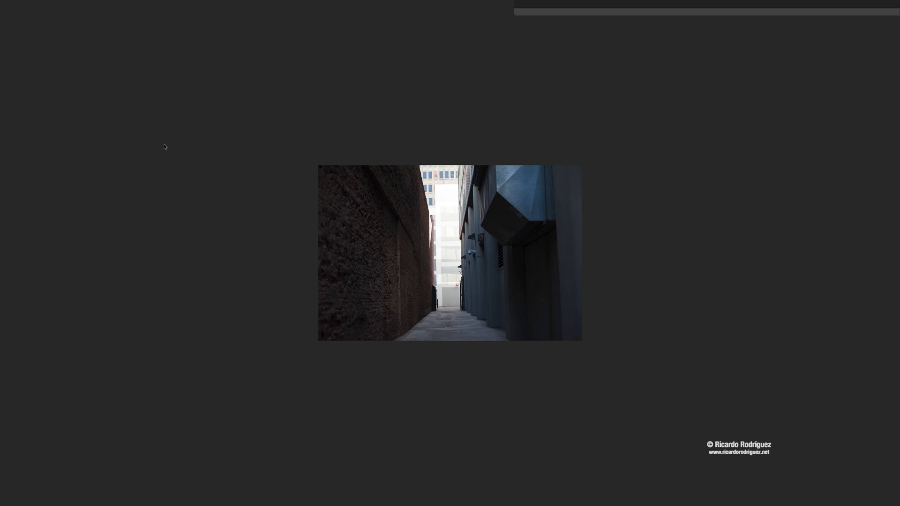
key("Right")
key("Right")
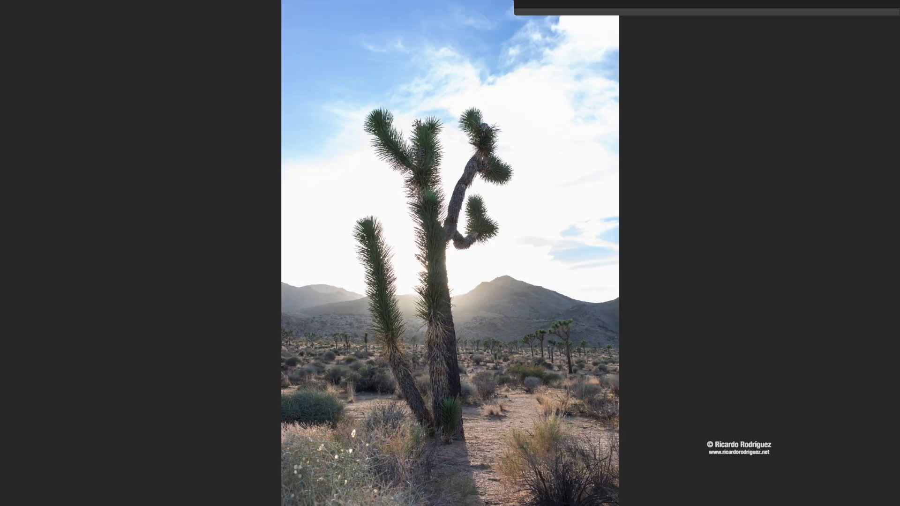
key("Right")
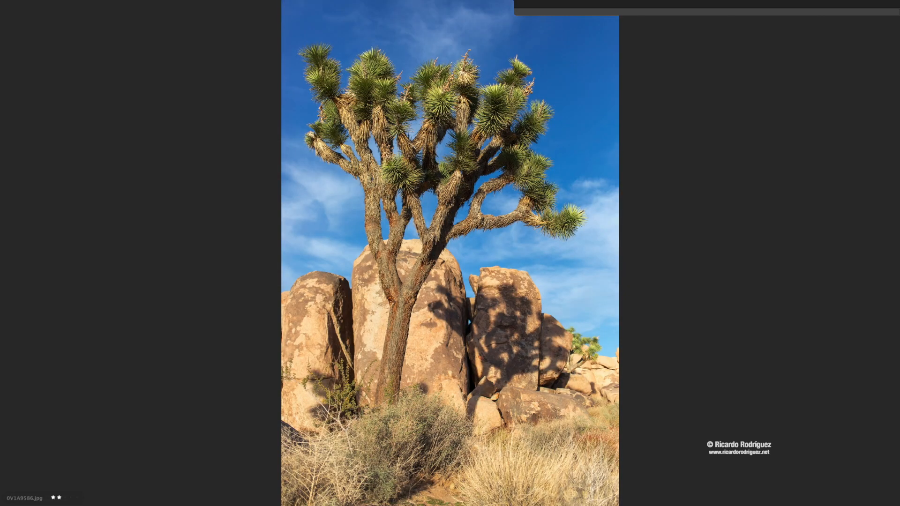
key("Right")
key("Right")
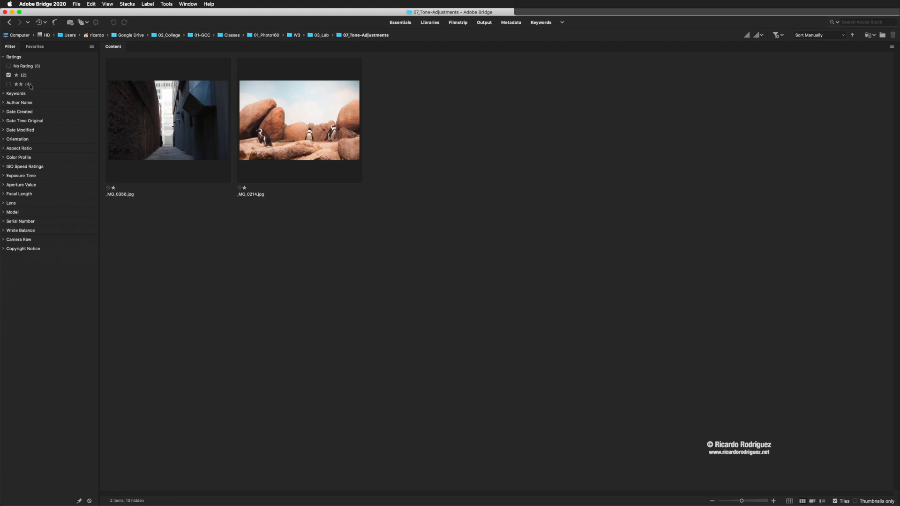
Replace the one-star filter with the two-star filter, and select 0V1A9586.jpg among the filtered images.
left_click(9, 75)
left_click(8, 84)
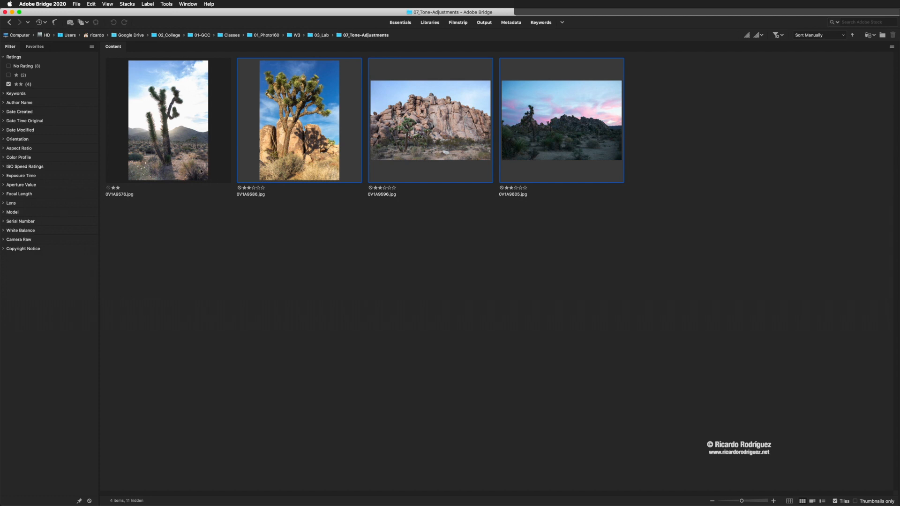
left_click(160, 143)
left_click(270, 134)
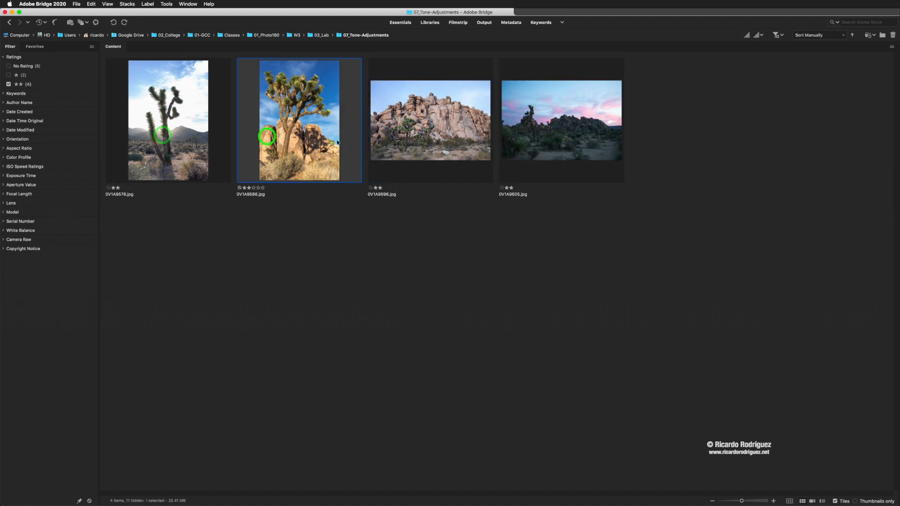
Clear the rating filter, and open _MG_0356.jpg in Photoshop from the widened thumbnail view.
left_click(19, 84)
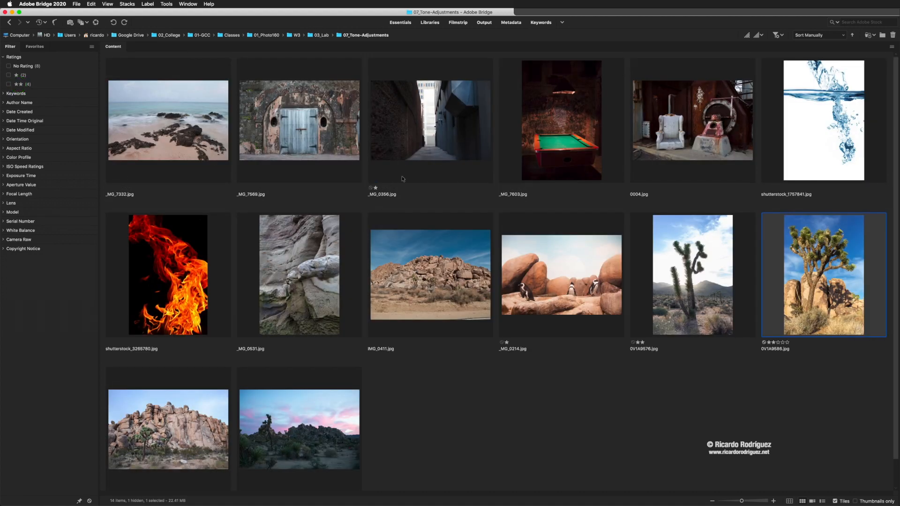
left_click(403, 173)
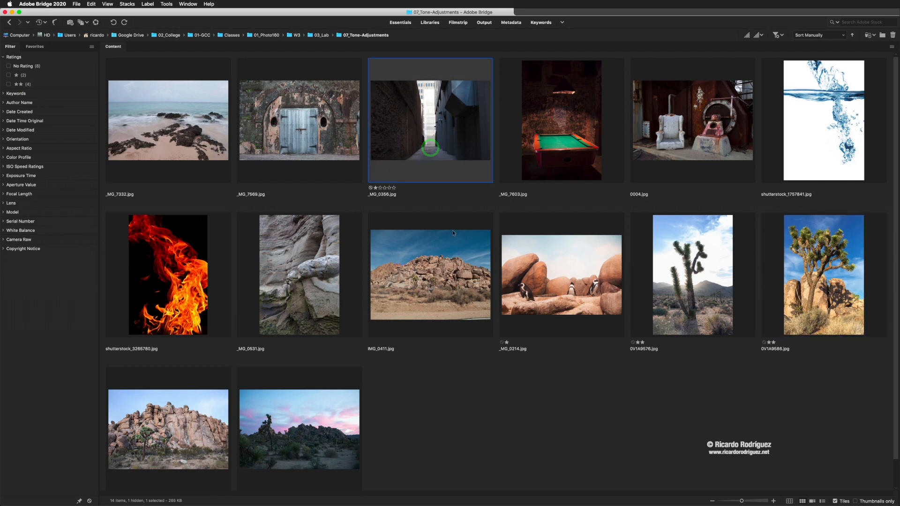
left_click_drag(98, 240, 2, 229)
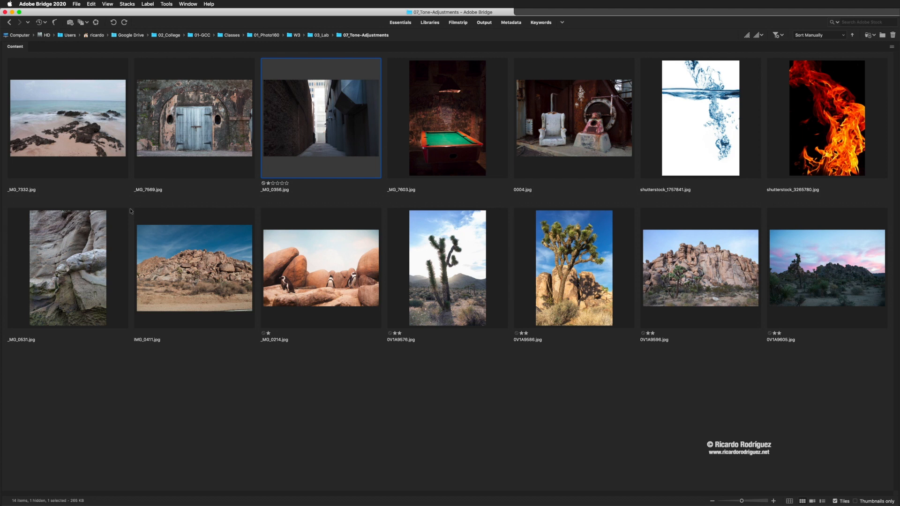
double_click(324, 134)
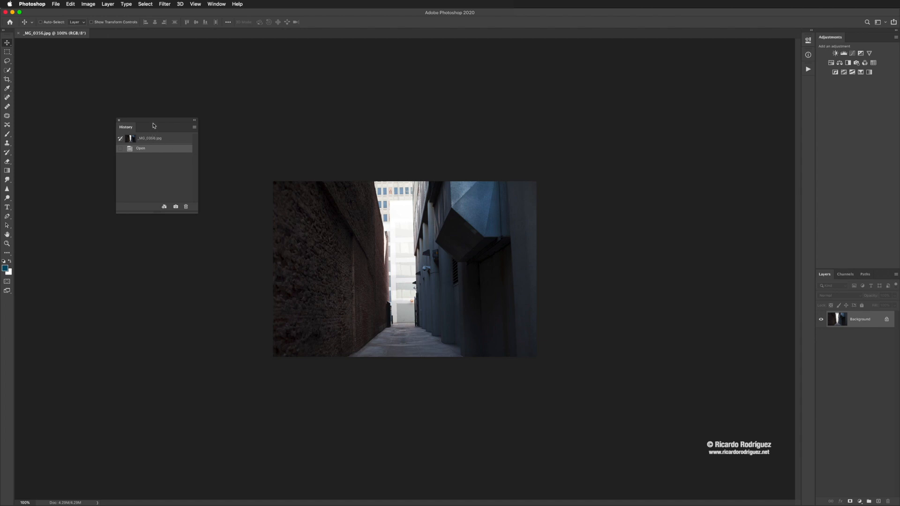
Try the Photography workspace, and reset it to its default layout.
left_click(885, 24)
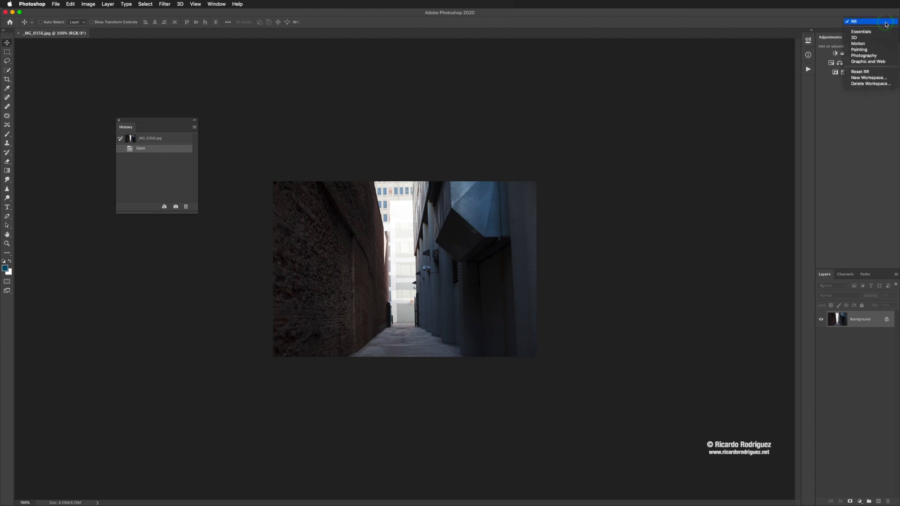
left_click(858, 56)
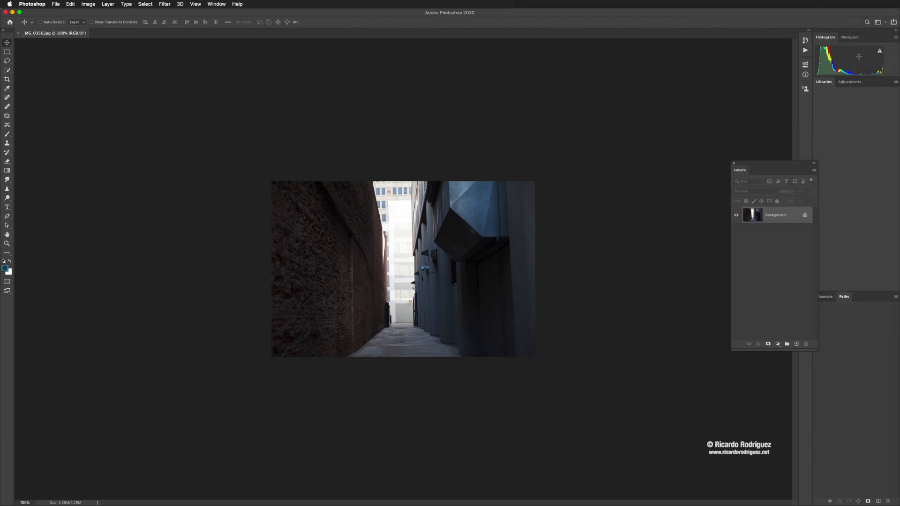
left_click(885, 22)
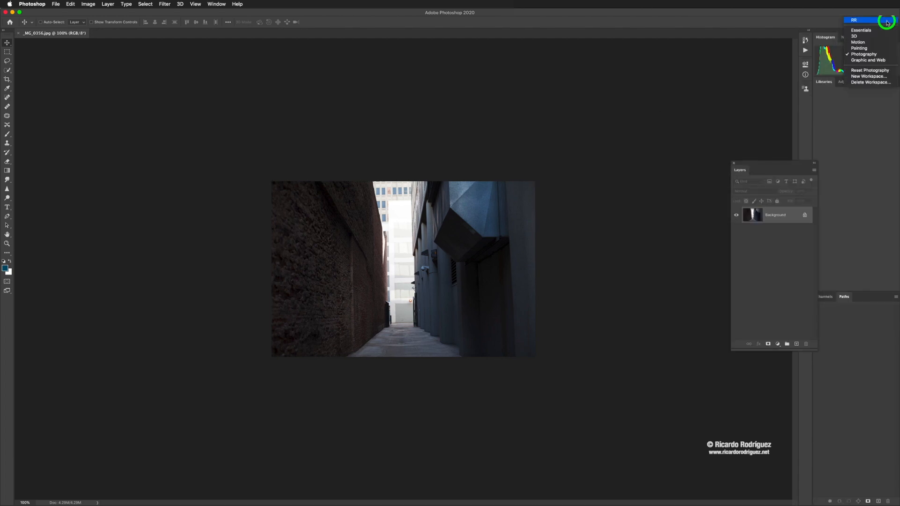
left_click(860, 71)
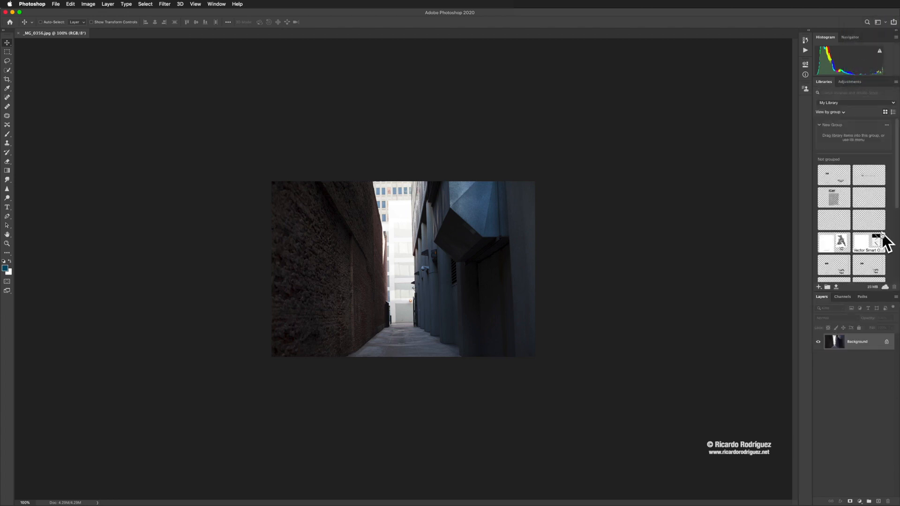
Switch back to the RR workspace, and reset it to its saved layout.
left_click(885, 23)
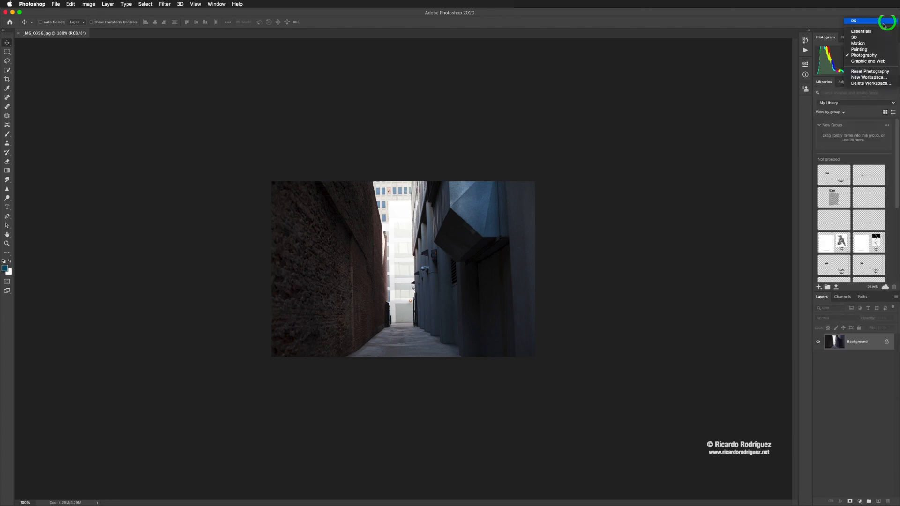
left_click(860, 22)
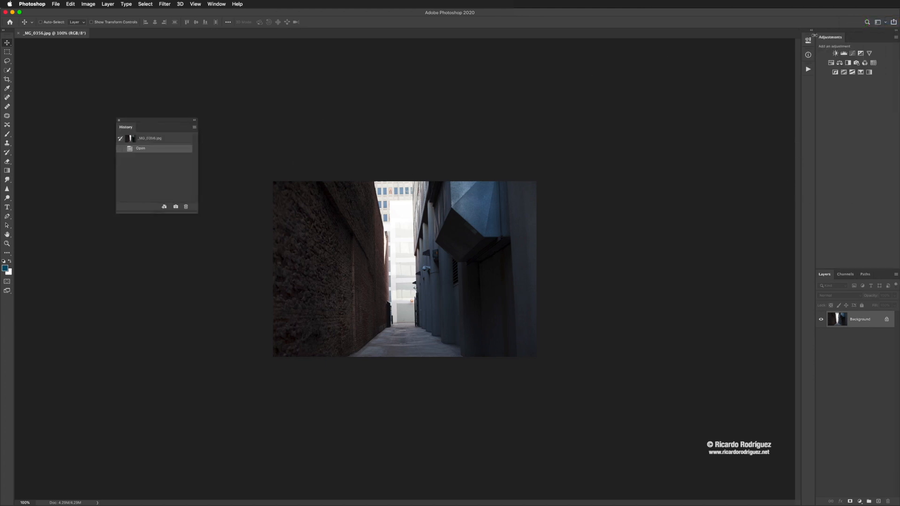
left_click(885, 23)
left_click(866, 72)
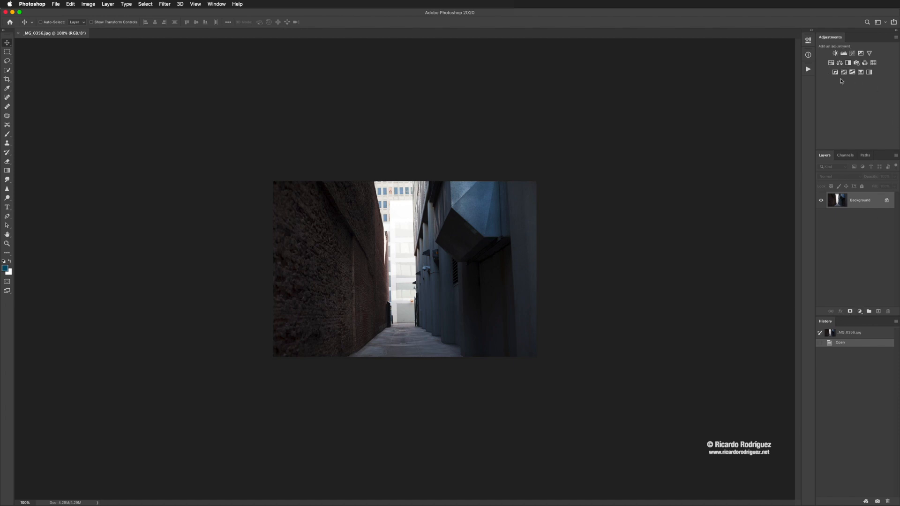
Undock the Adjustments panel, and float it just beside the upper part of the photo.
left_click(831, 39)
left_click_drag(832, 40, 578, 202)
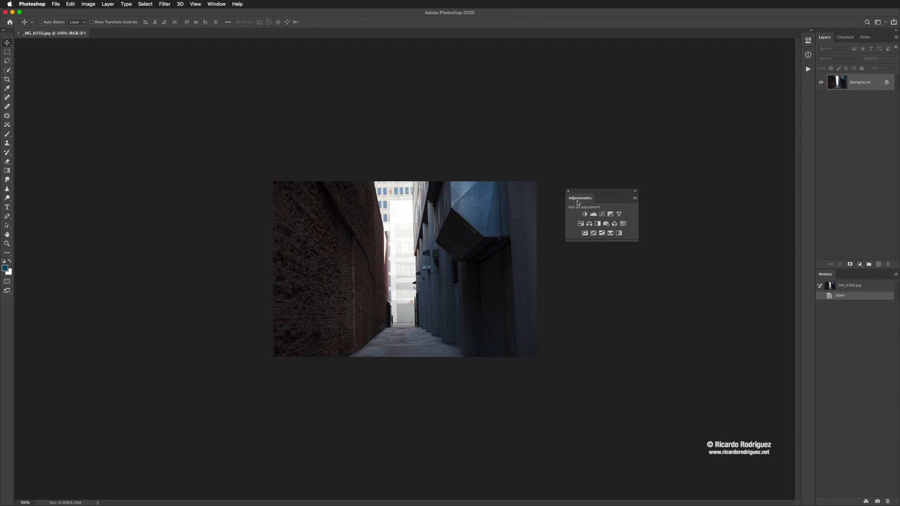
left_click_drag(587, 194, 572, 162)
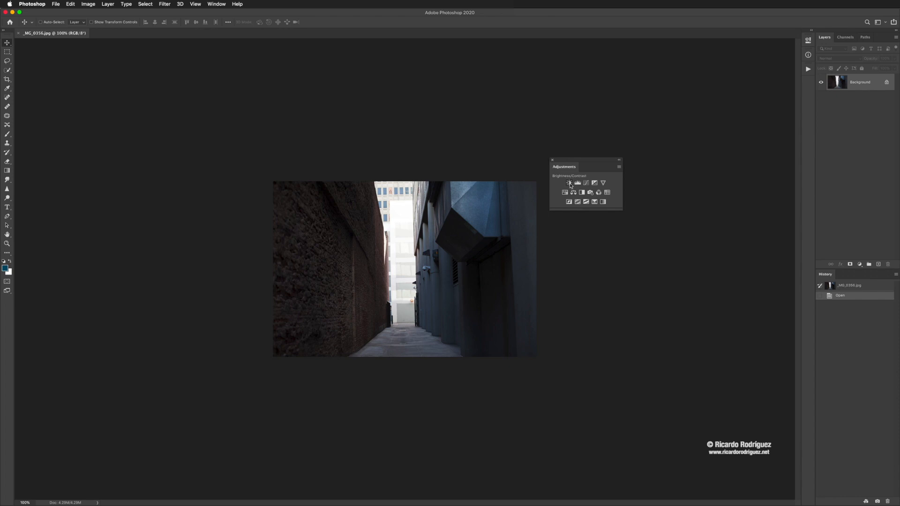
Add a Brightness/Contrast adjustment layer, and float its Properties panel next to the Adjustments panel.
left_click(569, 183)
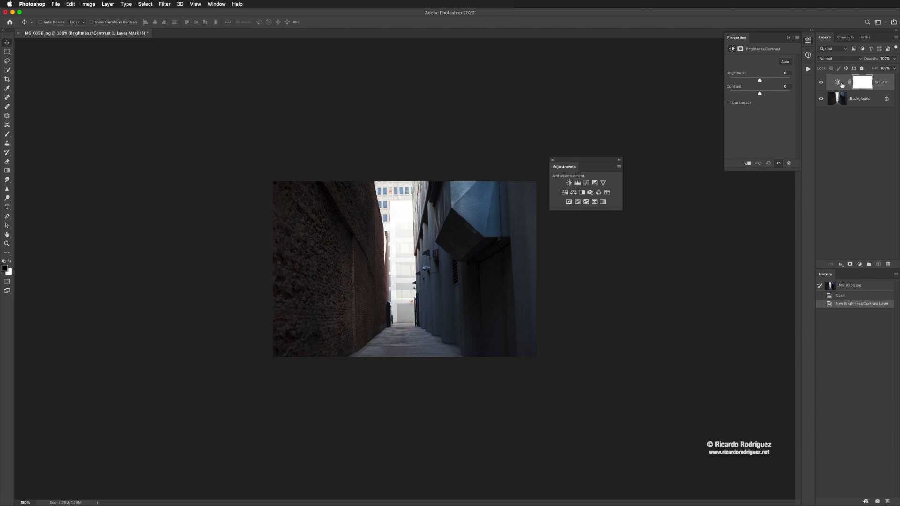
left_click_drag(736, 38, 653, 143)
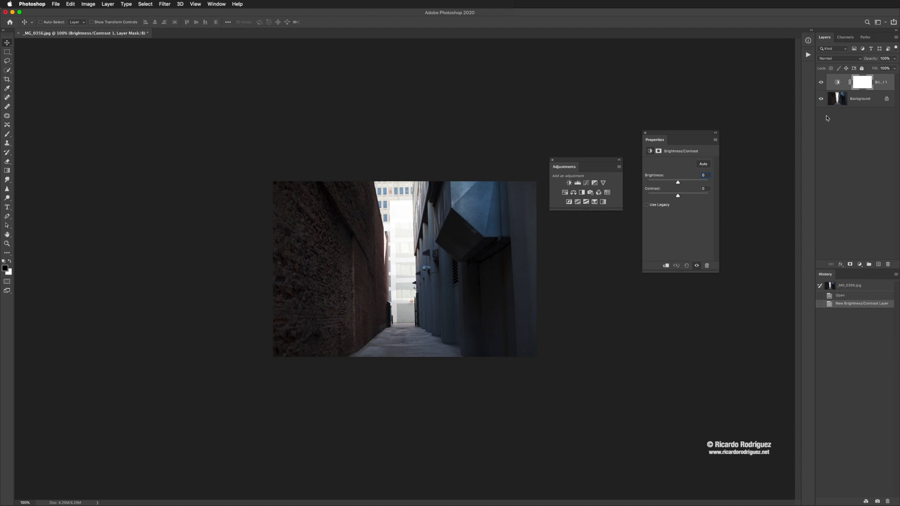
Try a brightness of 63, a reduced contrast and the Auto correction on the Brightness/Contrast layer, and delete that layer.
mouse_move(678, 183)
left_mouse_down()
mouse_move(698, 183)
mouse_move(677, 180)
mouse_move(690, 197)
mouse_move(677, 197)
mouse_move(677, 182)
mouse_move(674, 197)
mouse_move(675, 183)
mouse_move(687, 183)
mouse_move(676, 182)
mouse_move(690, 182)
mouse_move(675, 198)
left_mouse_up()
left_click(677, 197)
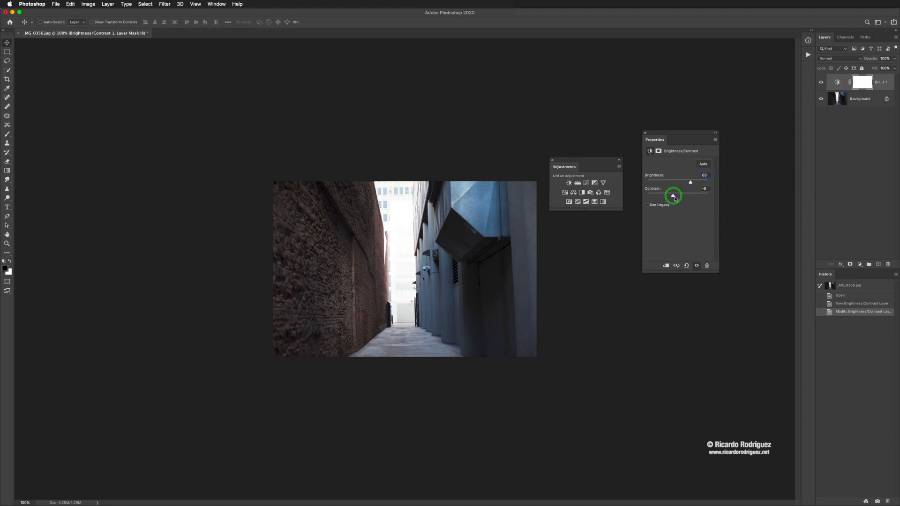
left_click(703, 167)
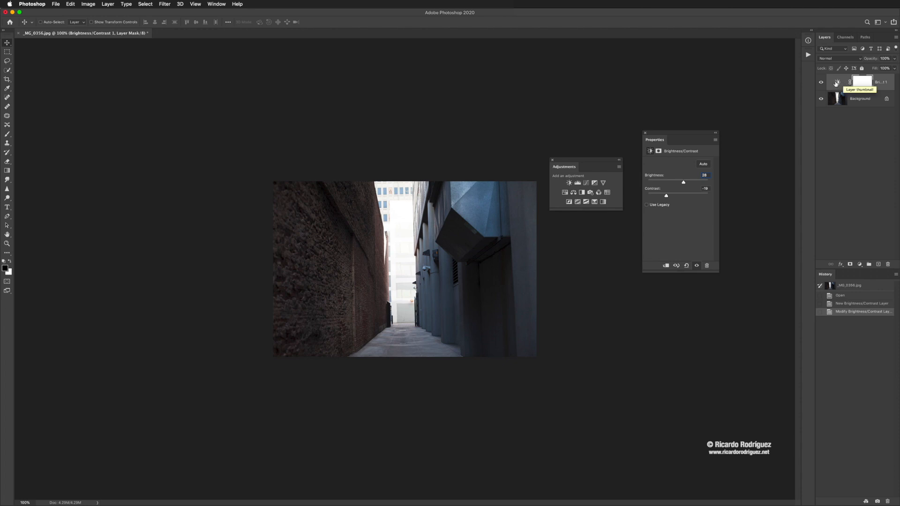
left_click_drag(836, 83, 886, 264)
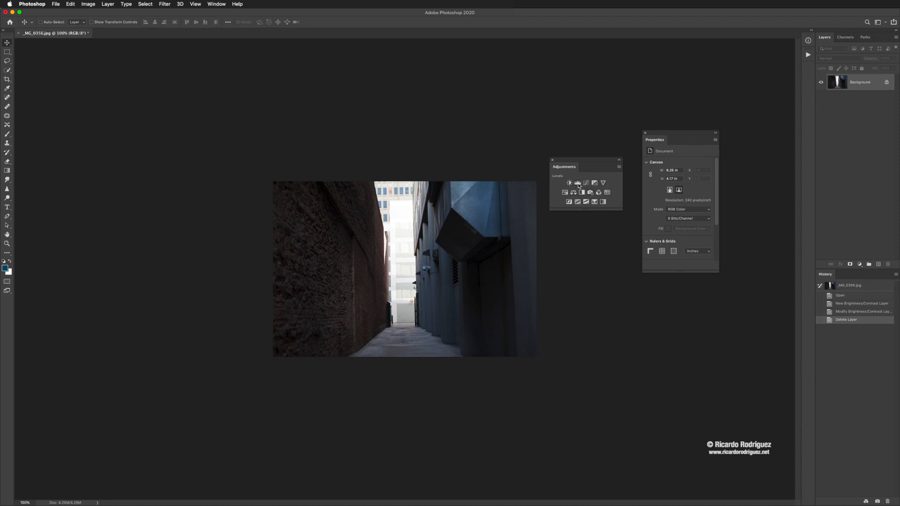
Add a Levels adjustment layer above the Background, and move its Properties panel slightly higher.
left_click(577, 183)
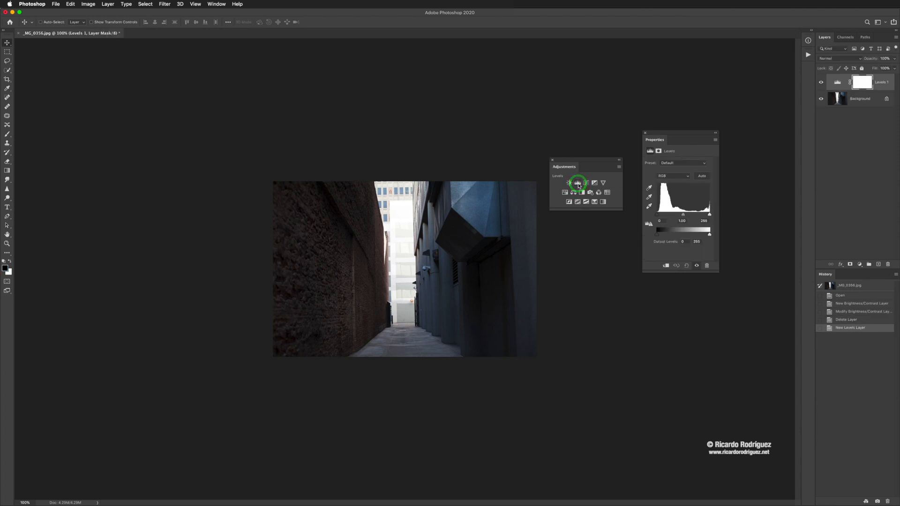
left_click_drag(679, 133, 679, 137)
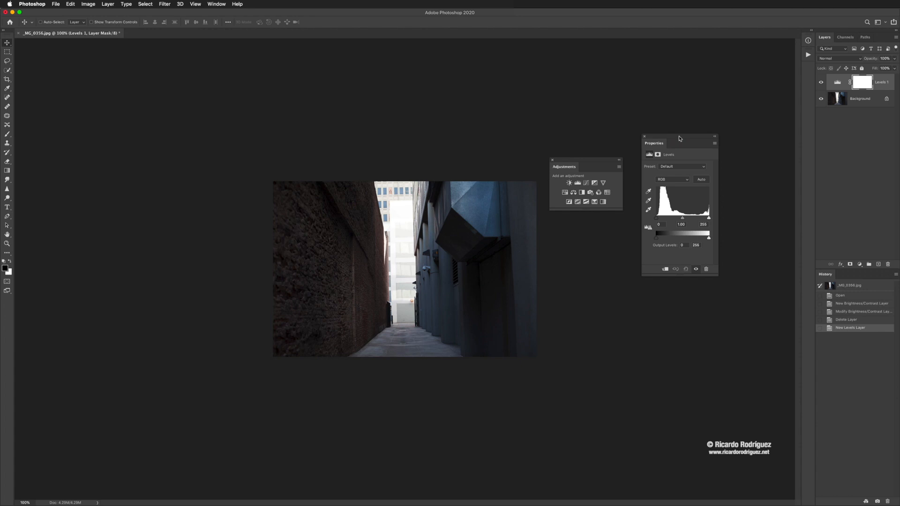
left_click_drag(679, 139, 681, 124)
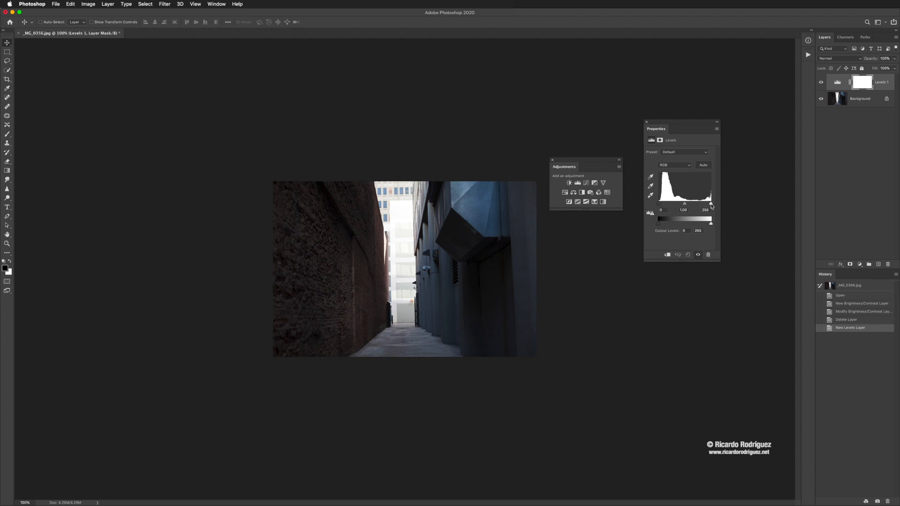
Try moving the Levels white-point and black-point input sliders, restore them to 255 and 0, and set the midtones to 1.12.
left_click_drag(711, 205, 684, 204)
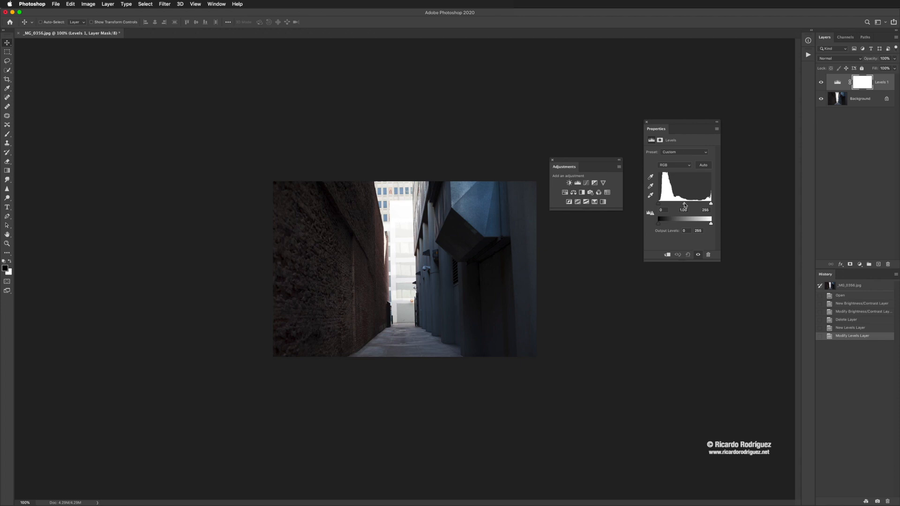
left_click_drag(657, 204, 706, 207)
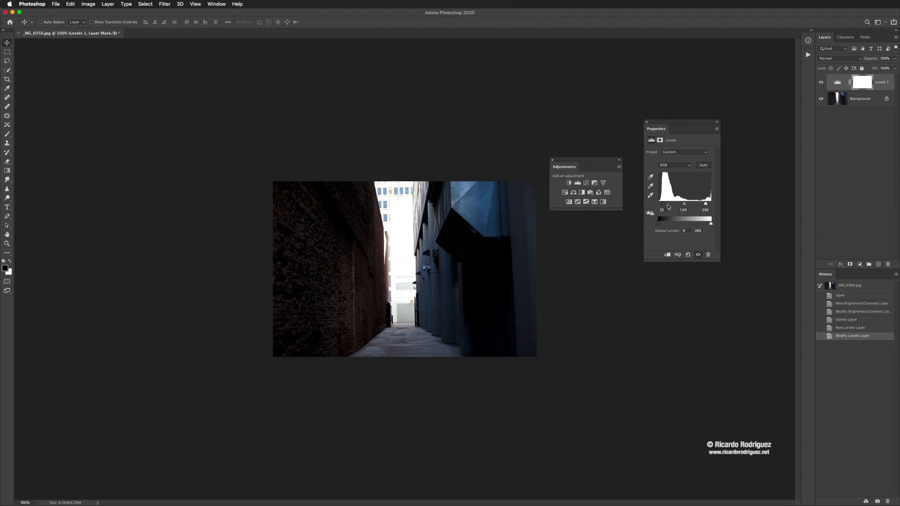
left_click_drag(662, 204, 681, 203)
left_click(716, 204)
left_click(682, 203)
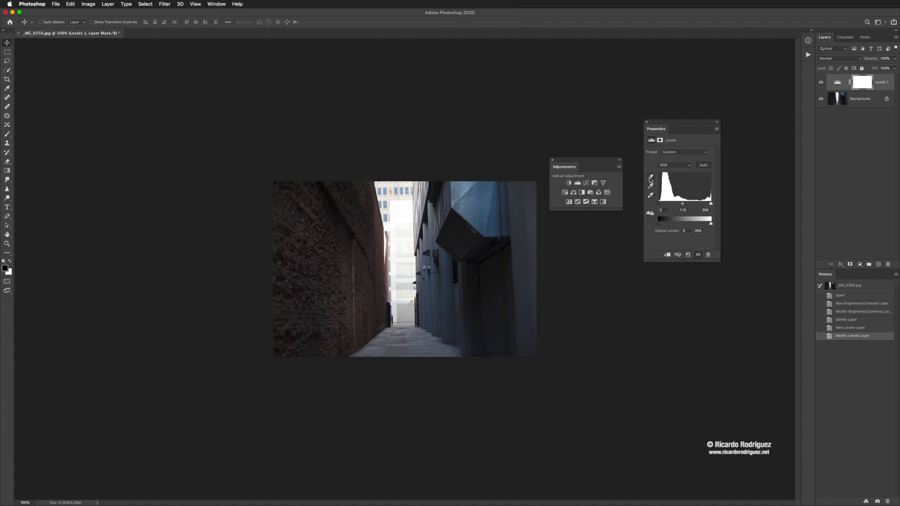
Try the Levels output sliders, lowering the white output to 243 and below, and restore the output range to 0 and 255.
left_click_drag(657, 224, 713, 224)
left_click(658, 204)
left_click_drag(711, 225, 709, 225)
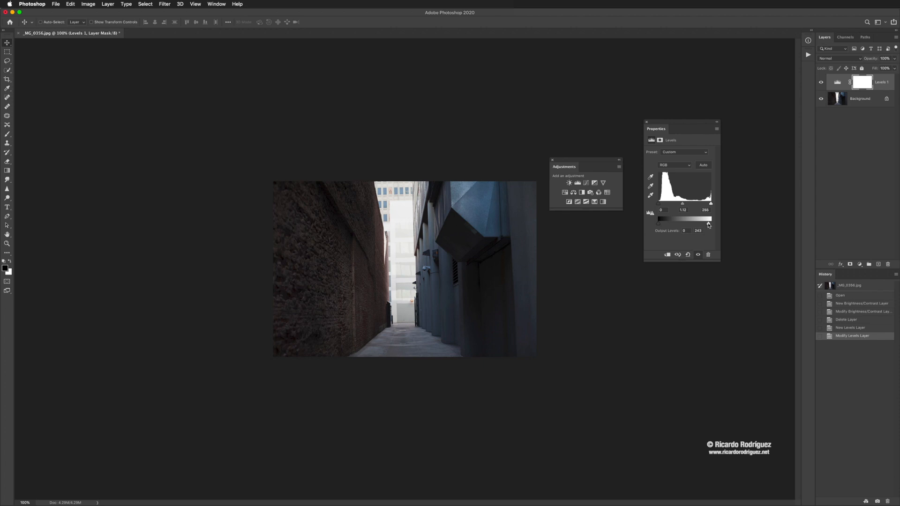
left_click_drag(708, 224, 707, 225)
left_click(659, 225)
left_click_drag(658, 225, 659, 226)
left_click_drag(659, 223, 712, 224)
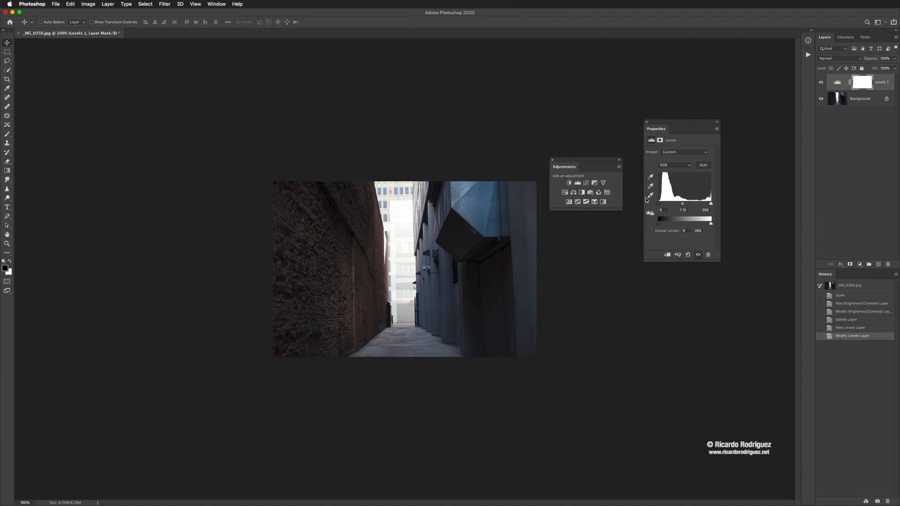
Brighten the midtones a little more on the Levels adjustment, and delete the Levels layer.
left_click_drag(683, 205, 677, 204)
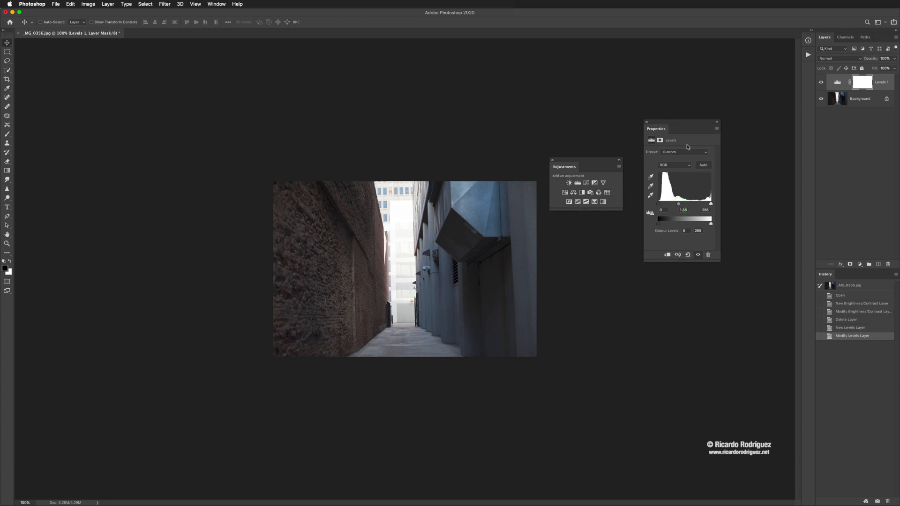
left_click(836, 82)
left_click_drag(836, 83, 892, 264)
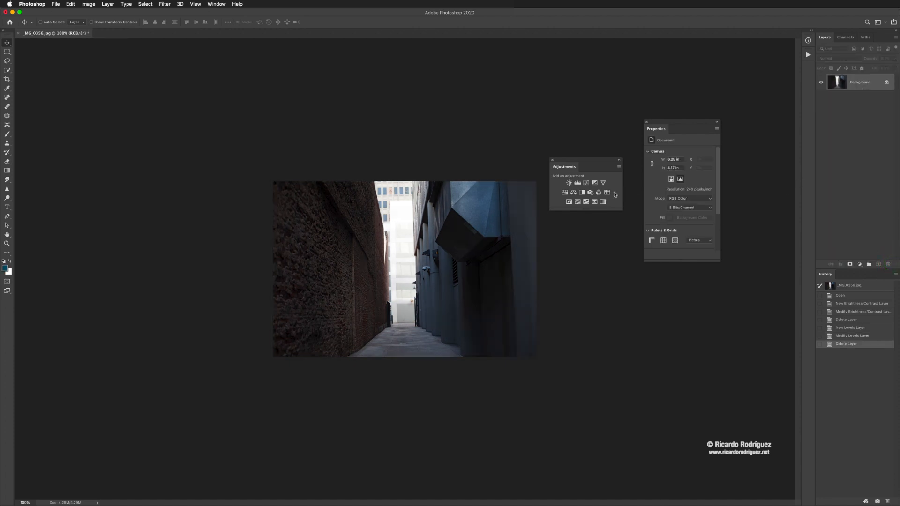
Add a Curves adjustment layer, move the Adjustments panel higher, and float the Curves Properties panel just beside the photo.
left_click(587, 185)
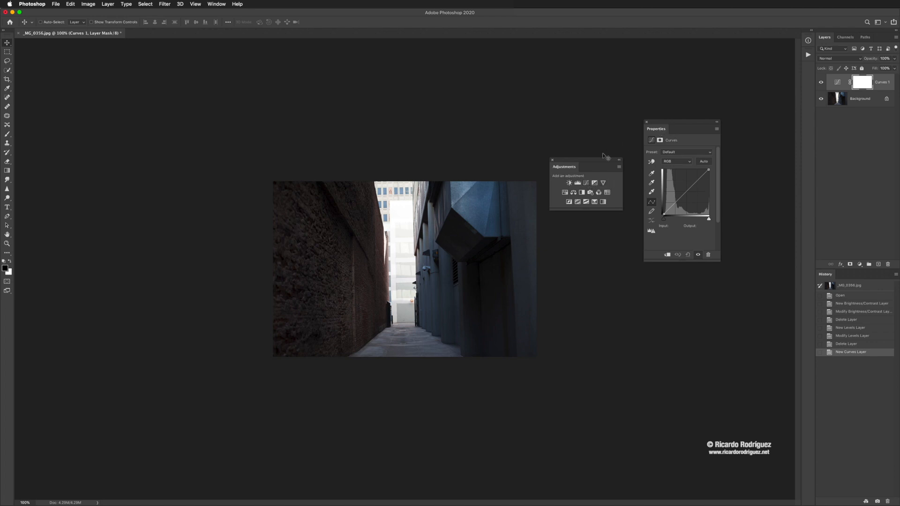
left_click_drag(594, 160, 608, 54)
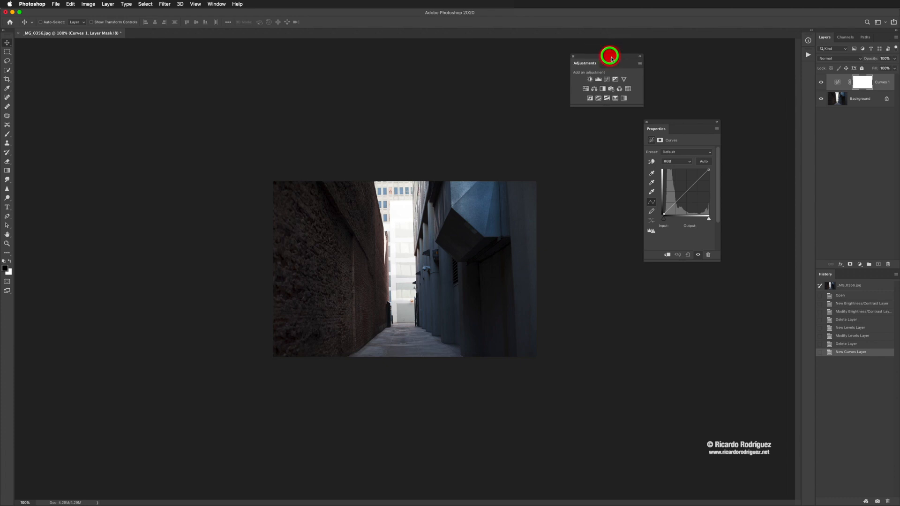
left_click_drag(669, 128, 591, 182)
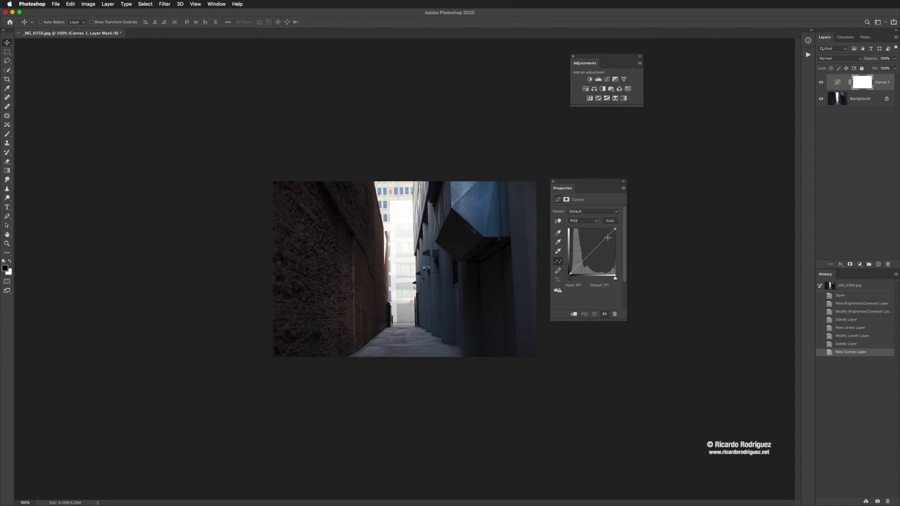
Try lowering the curve's white point to an output of 0, and restore it to 255.
left_click_drag(614, 230, 615, 275)
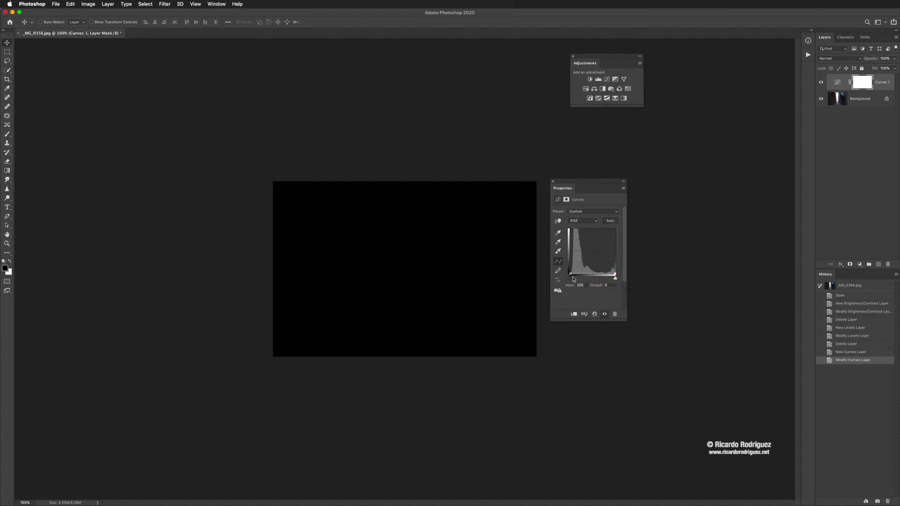
left_click(615, 275)
left_click_drag(615, 274, 627, 226)
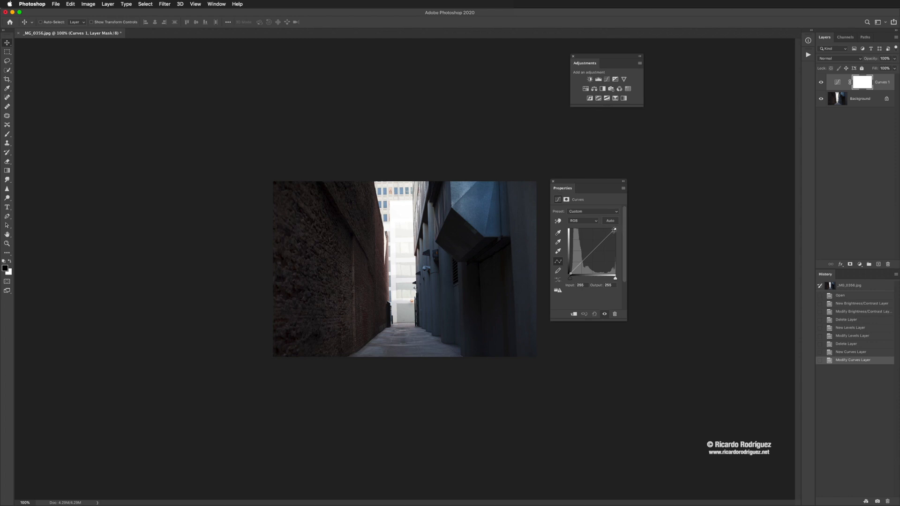
Try a curve with raised midtones and highlights, adjusted shadows and then extreme point positions, and reset the curve to default.
left_click(592, 251)
left_click_drag(593, 251, 604, 235)
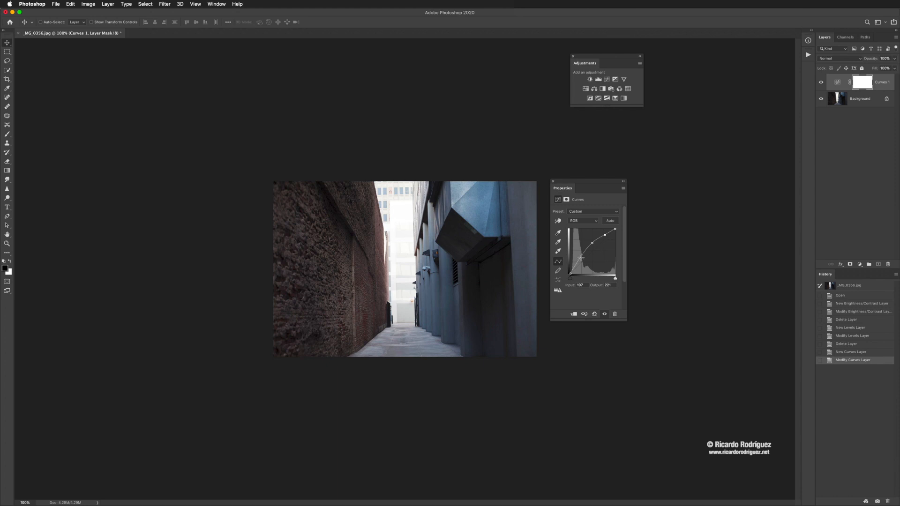
left_click_drag(580, 258, 580, 260)
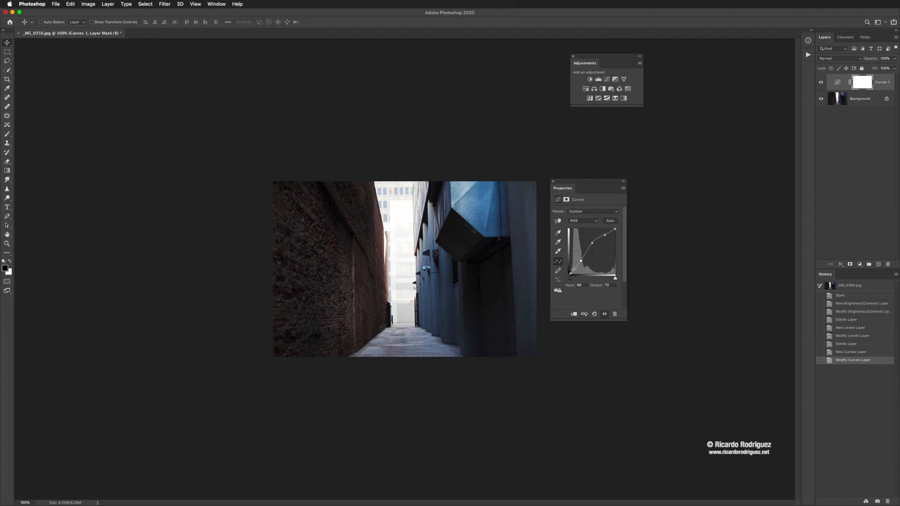
left_click(615, 229)
left_click_drag(615, 230, 605, 250)
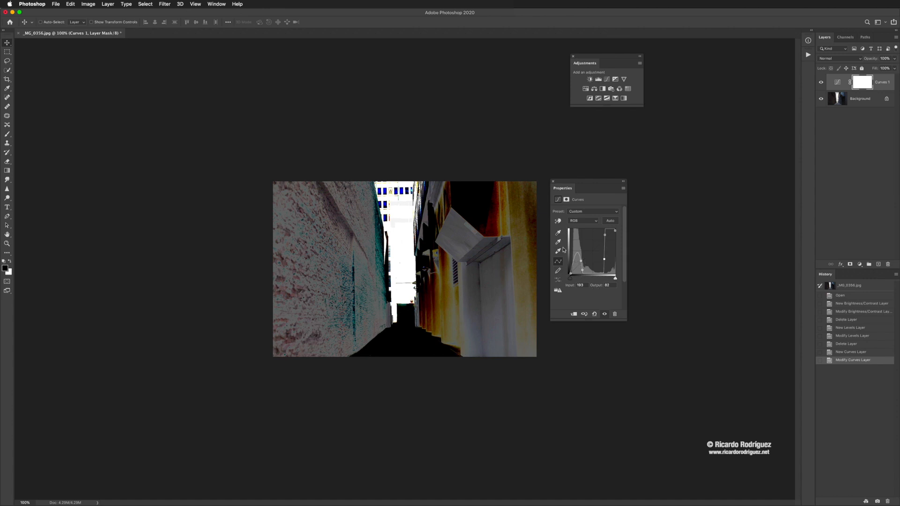
left_click(594, 316)
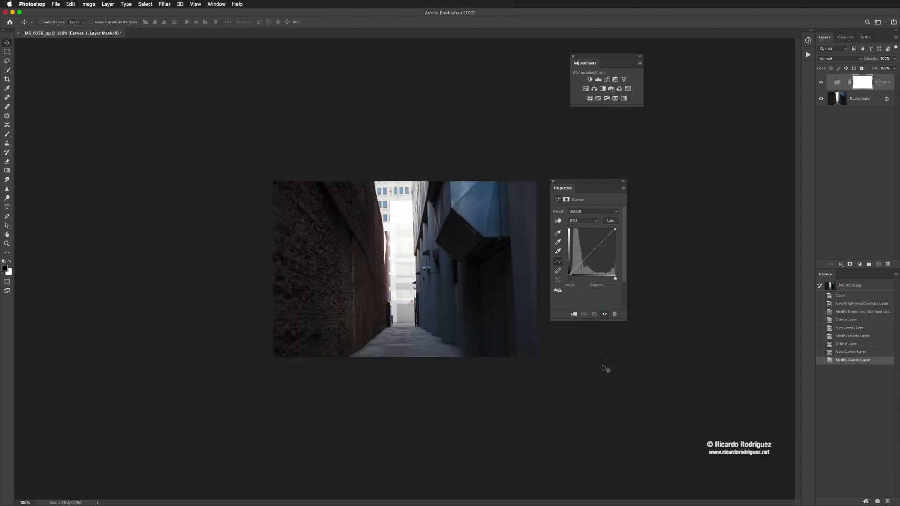
Try raising the curve's midtones, compare the photo with and without the Curves layer, and remove the midtone point.
left_click_drag(590, 253, 589, 245)
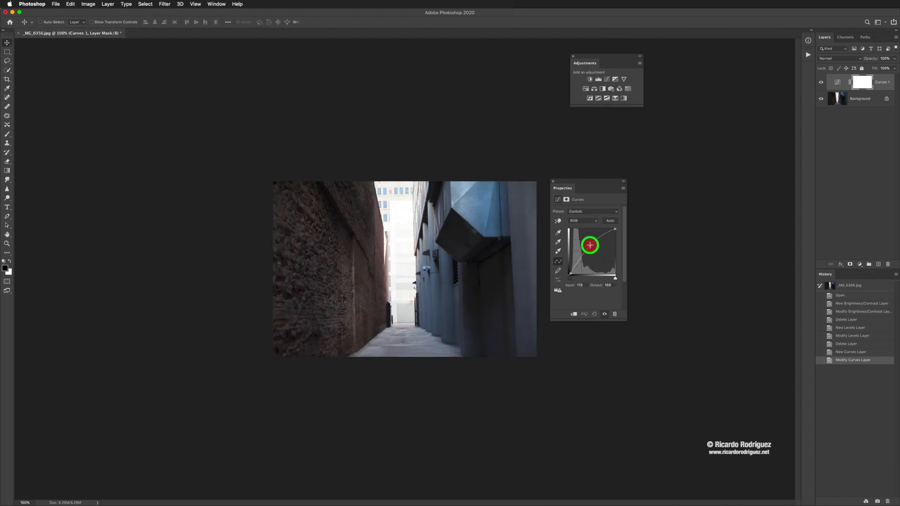
left_click(604, 313)
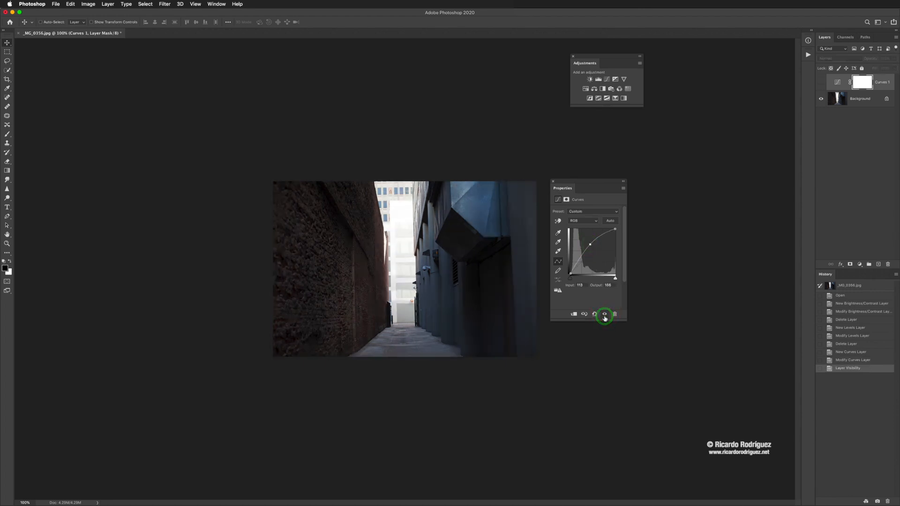
left_click(604, 315)
left_click(603, 315)
left_click(604, 315)
left_click(604, 315)
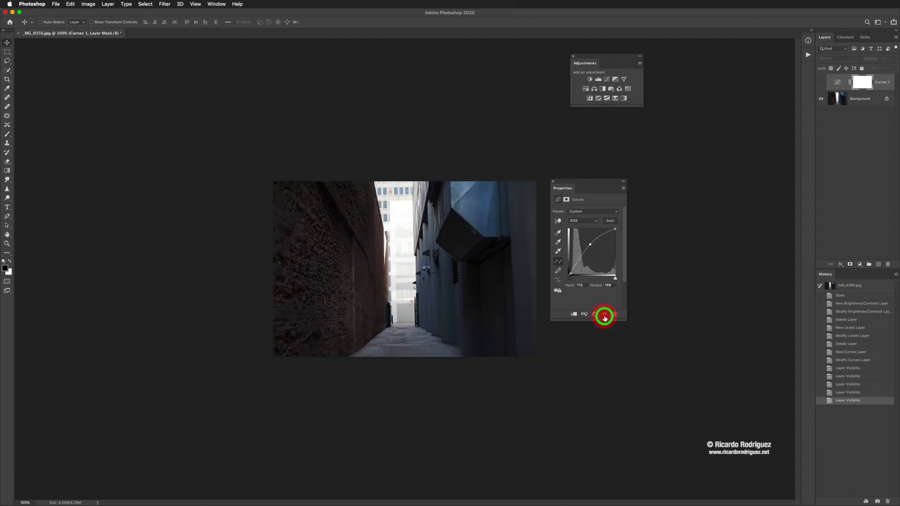
left_click(604, 315)
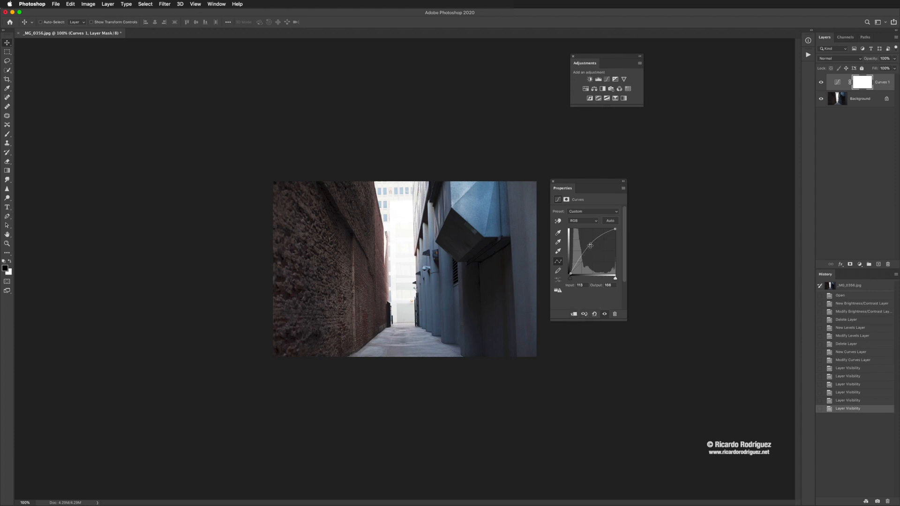
left_click_drag(590, 245, 546, 200)
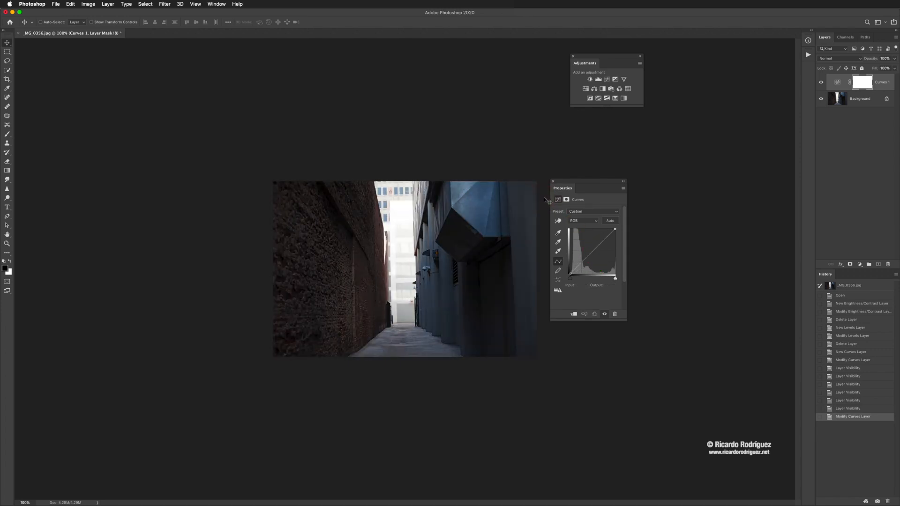
Try adding several points along the diagonal of the curve, and remove them all.
left_click(594, 252)
left_click(584, 259)
left_click(602, 241)
left_click_drag(601, 241, 573, 215)
left_click(558, 220)
left_click(538, 219)
left_click(597, 247)
left_click(586, 257)
left_click_drag(598, 246, 568, 207)
left_click_drag(586, 258, 526, 198)
Brighten the brick wall's tones with on-image curve adjustment, and add a midtone point at input 130, output 137.
left_click(557, 222)
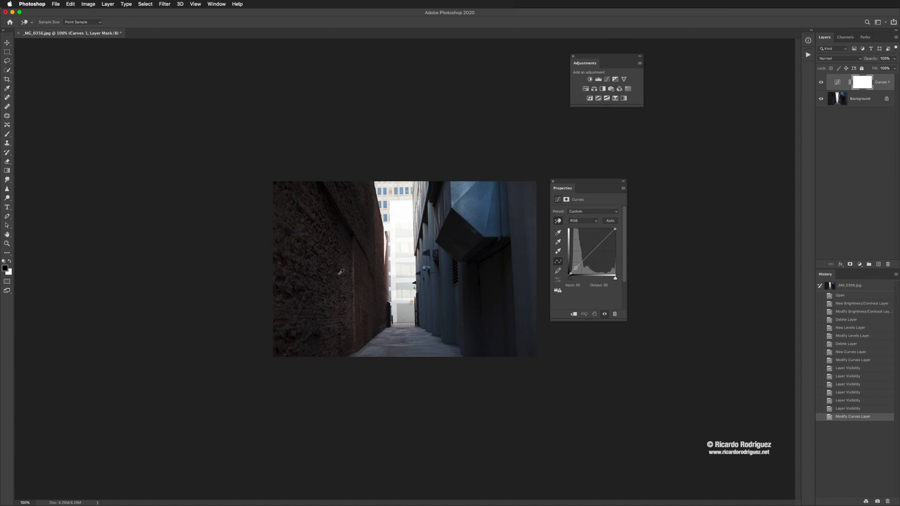
left_click_drag(334, 276, 332, 271)
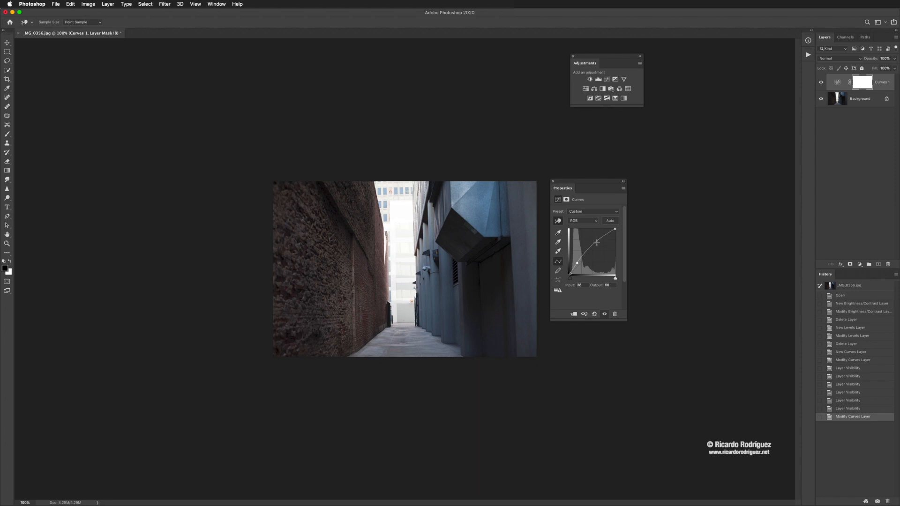
left_click_drag(592, 245, 593, 251)
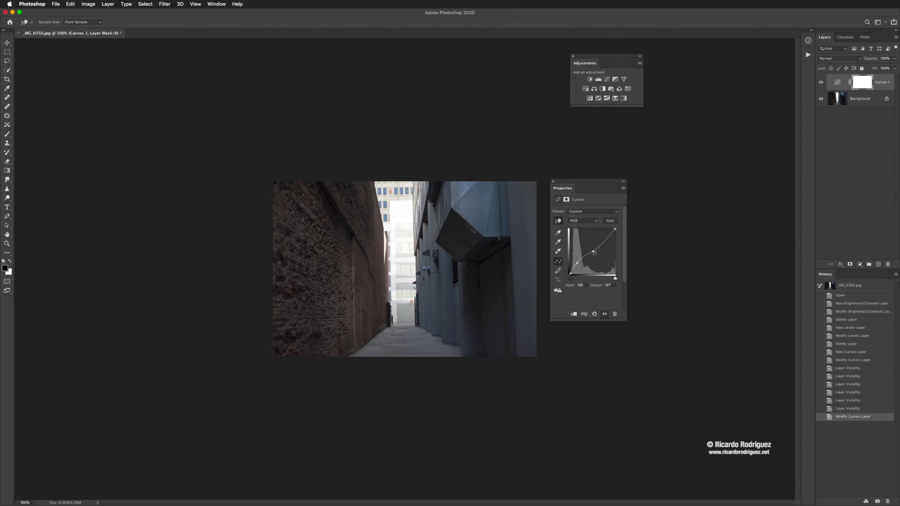
Try on-image curve adjustments on the blue metal box, the dark wall below it and the brick wall, and reset the curve.
left_click(558, 222)
mouse_move(482, 205)
left_mouse_down()
mouse_move(476, 225)
mouse_move(476, 195)
left_mouse_up()
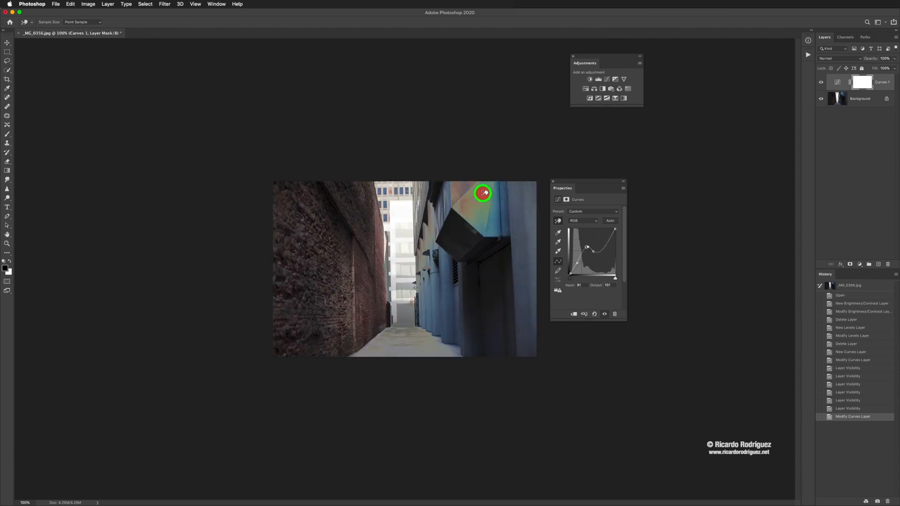
left_click_drag(512, 233, 512, 243)
left_click(508, 253)
left_click(464, 265)
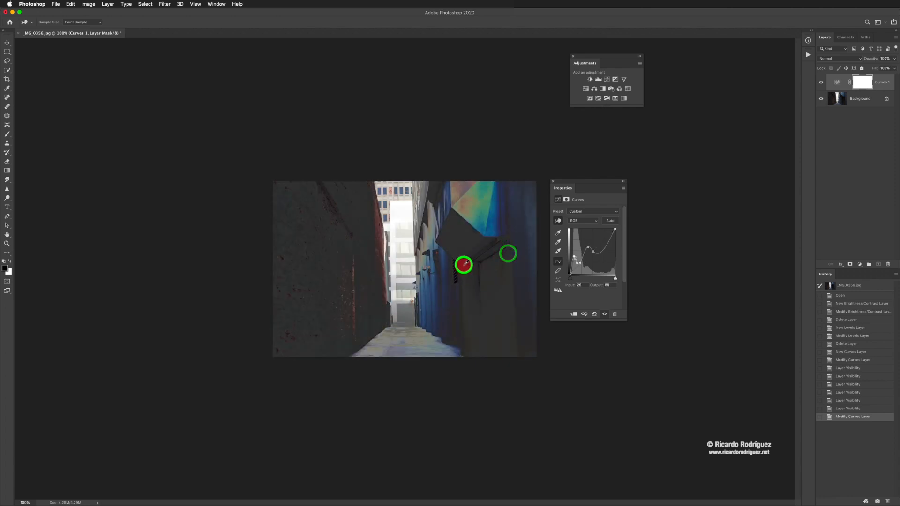
left_click(352, 262)
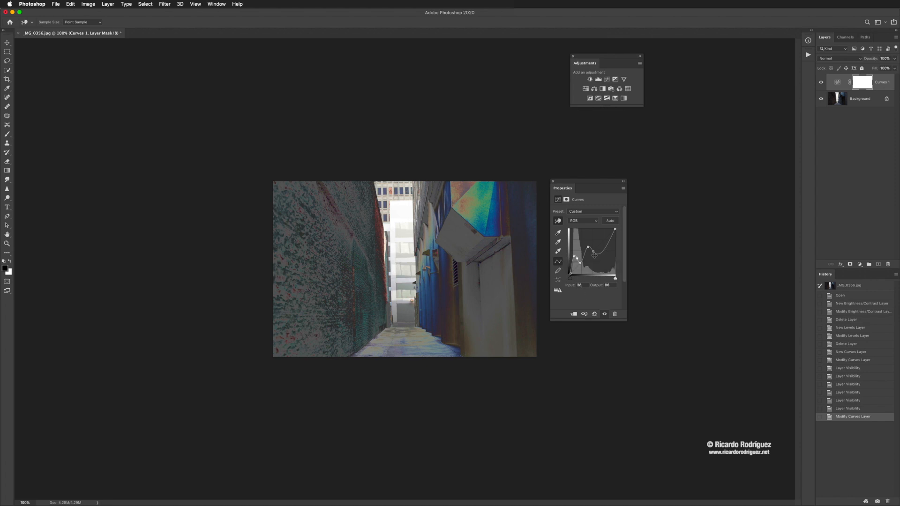
left_click(594, 314)
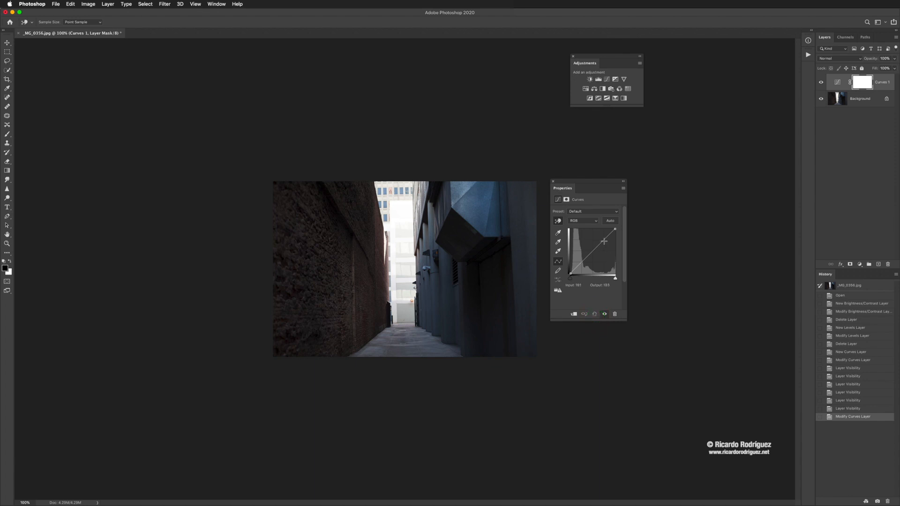
Try a contrast S-curve and its low-contrast reverse with raised shadows and lowered highlights, and compare the photo with and without the layer.
left_click_drag(604, 241, 582, 265)
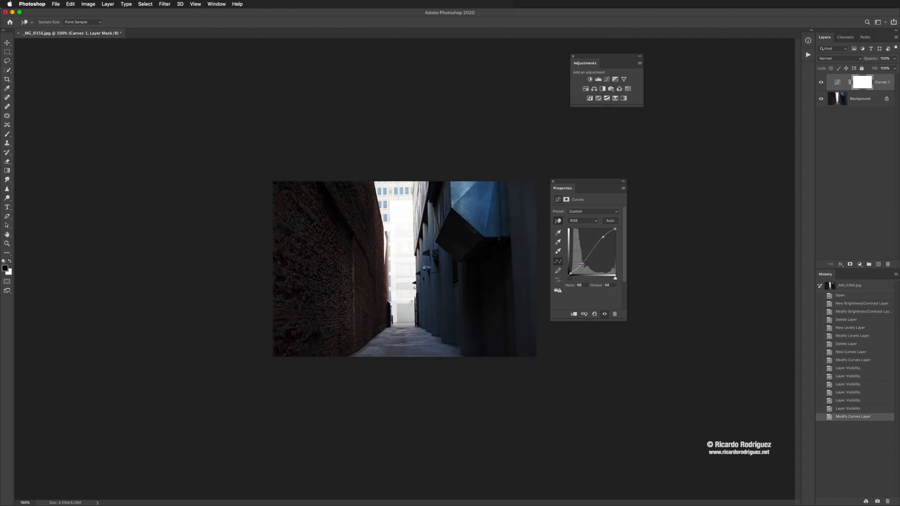
left_click(603, 236)
left_click_drag(603, 236, 581, 259)
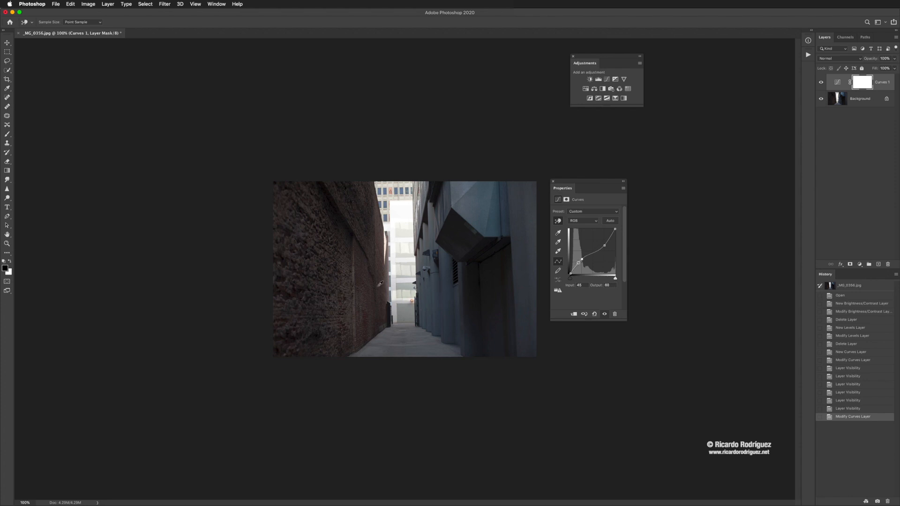
left_click(605, 315)
left_click(604, 315)
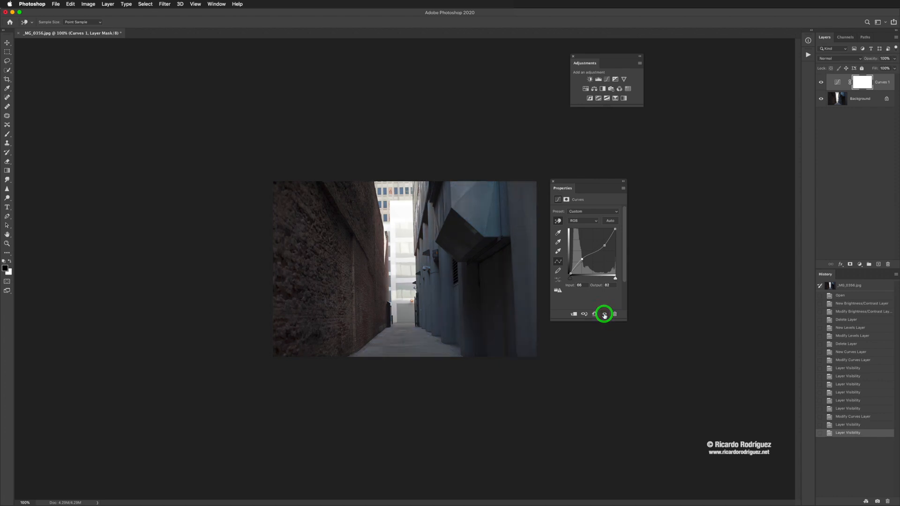
left_click(604, 314)
left_click(604, 315)
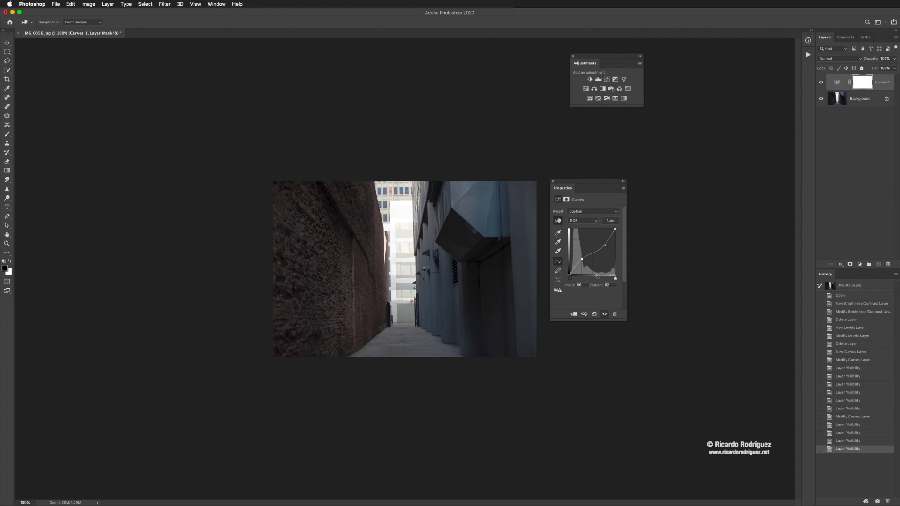
Remove the curve's highlight point, raise the midtones to about input 120, output 168, and anchor the shadows near input 48.
left_click(558, 222)
left_click_drag(603, 245, 573, 214)
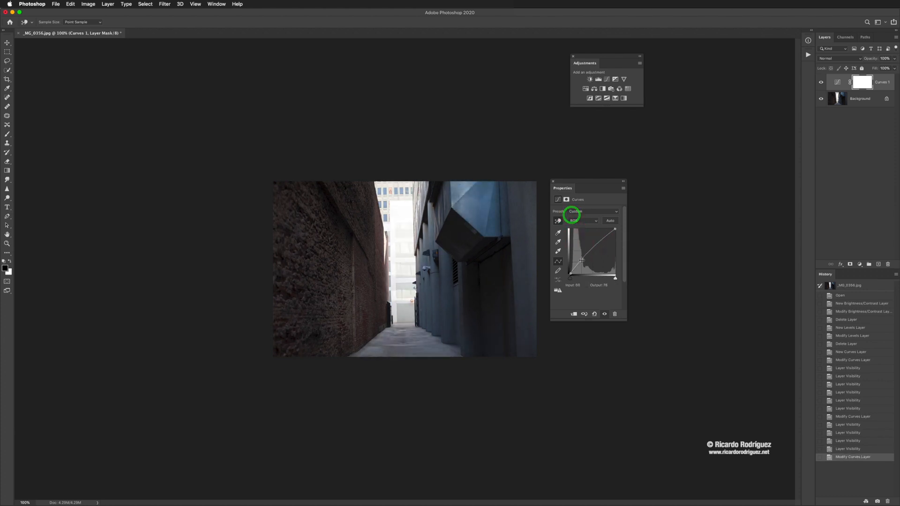
left_click_drag(582, 258, 591, 244)
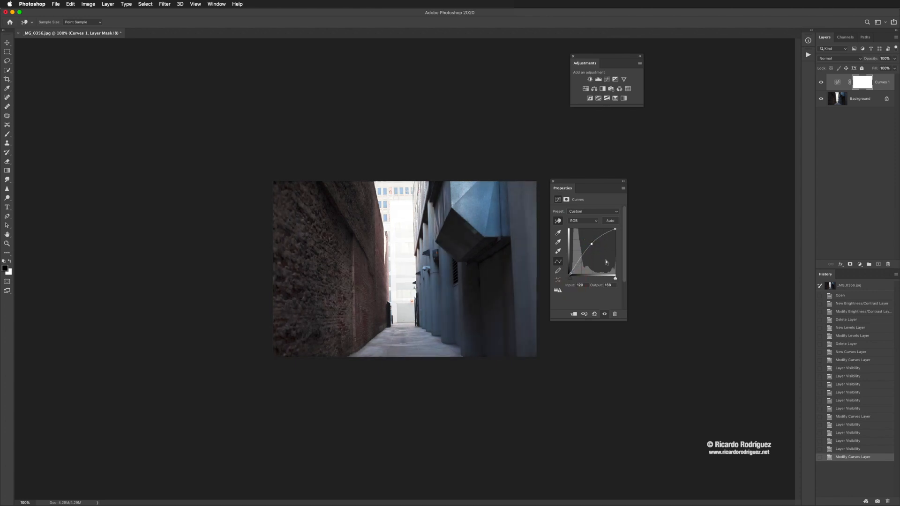
left_click_drag(590, 244, 592, 244)
left_click(577, 262)
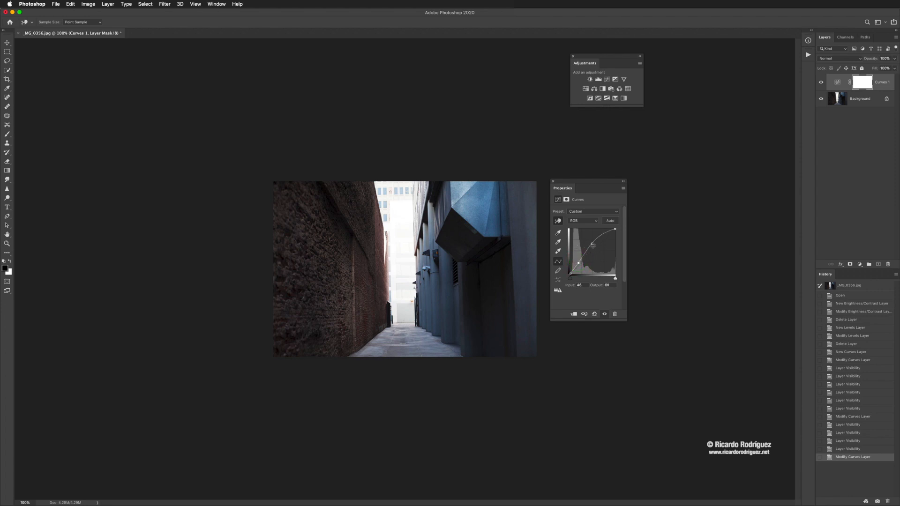
Remove the midtone and shadow points from the RGB curve, and lower the Red channel's midtones to input 134, output 112.
left_click_drag(591, 243, 608, 289)
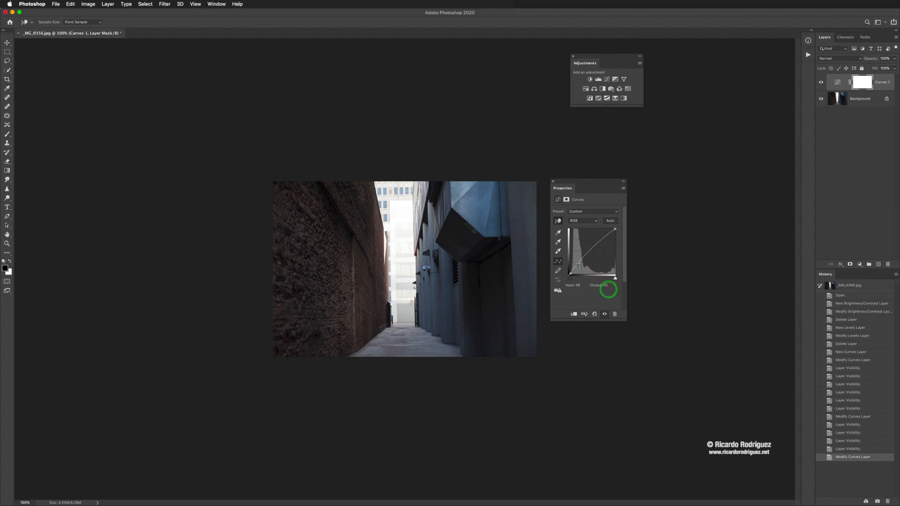
left_click_drag(578, 263, 585, 307)
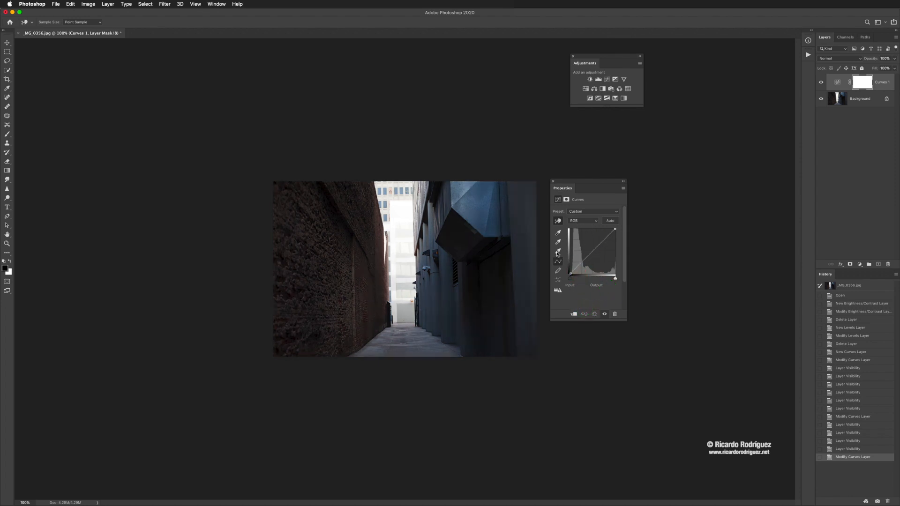
left_click(581, 223)
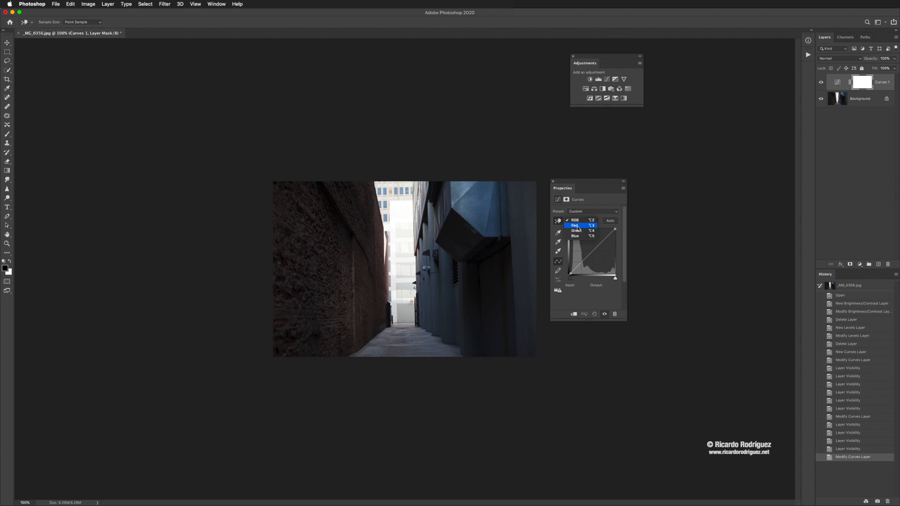
left_click(577, 226)
left_click(591, 251)
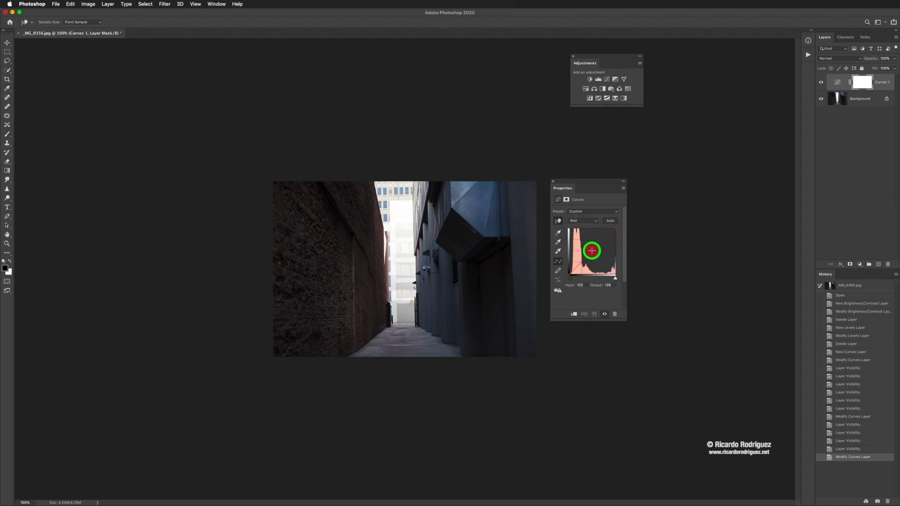
left_click_drag(591, 251, 592, 253)
Raise the Green channel's midtones to about input 107, output 168, and delete the Curves layer.
left_click(580, 223)
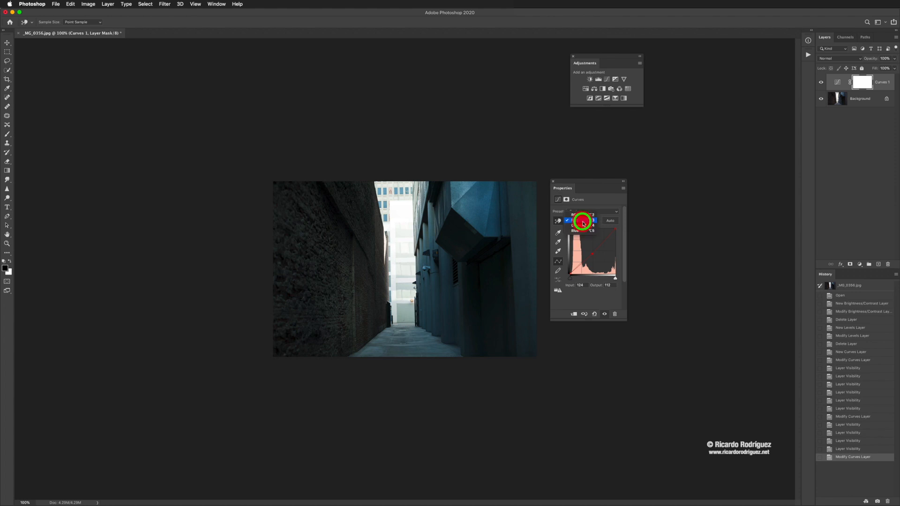
left_click(581, 226)
left_click_drag(591, 250, 588, 243)
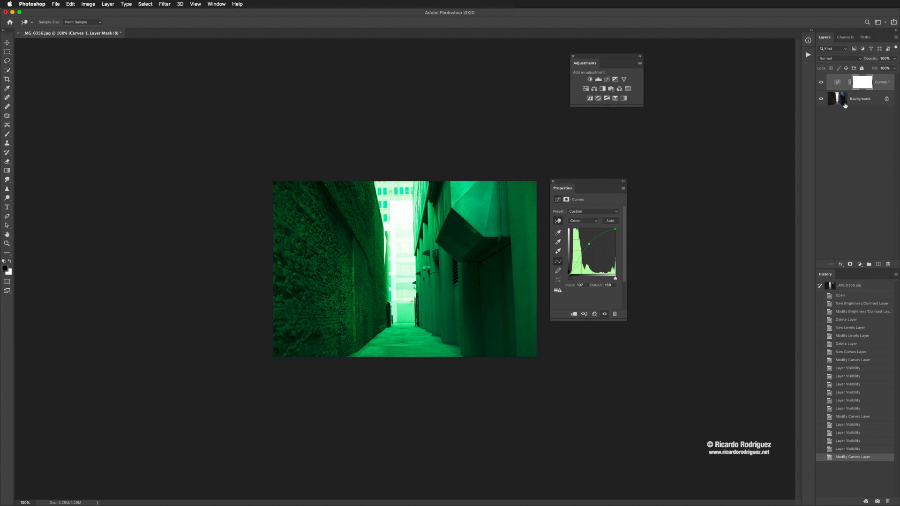
left_click(839, 83)
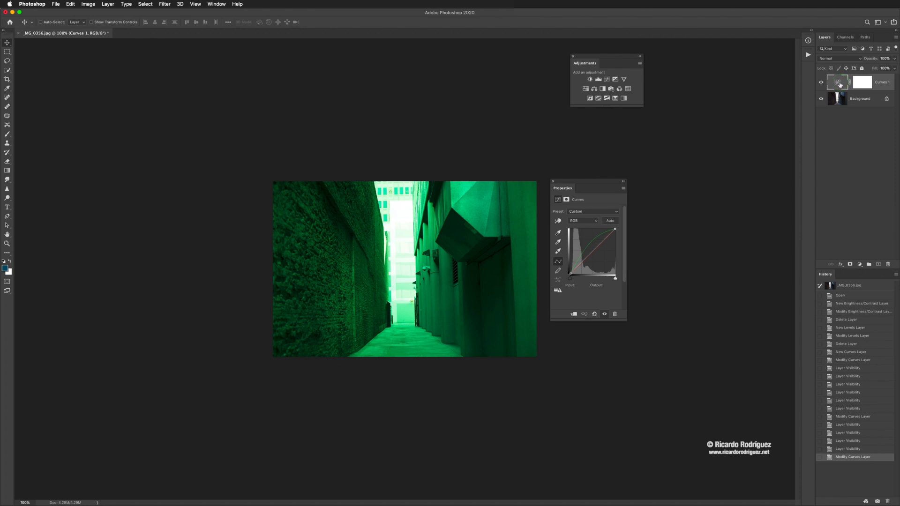
key("Delete")
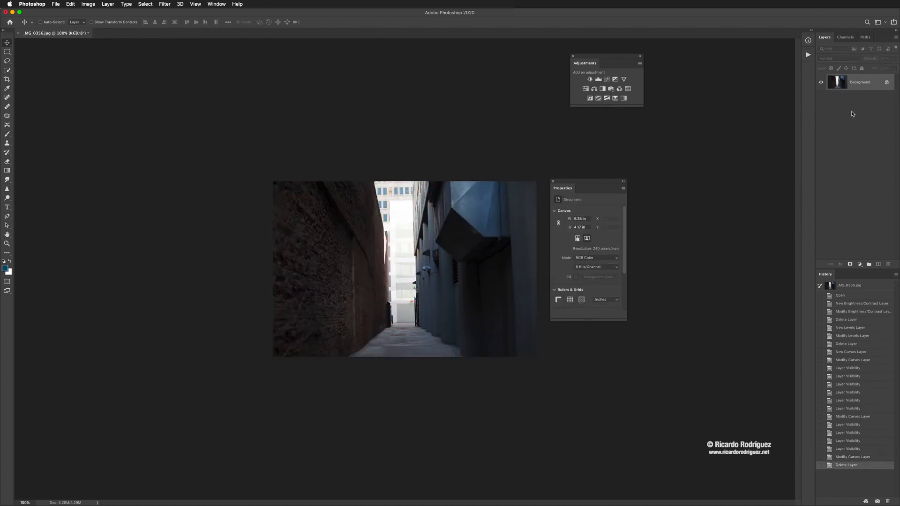
Add an Exposure layer, place the Adjustments panel beside Properties, and try exposures of about +2 and +0.47.
left_click(616, 81)
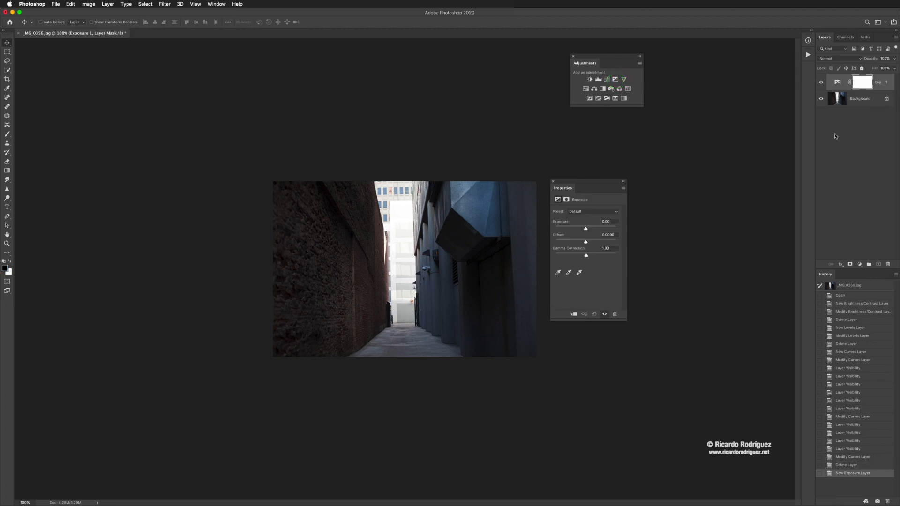
left_click_drag(590, 63, 655, 185)
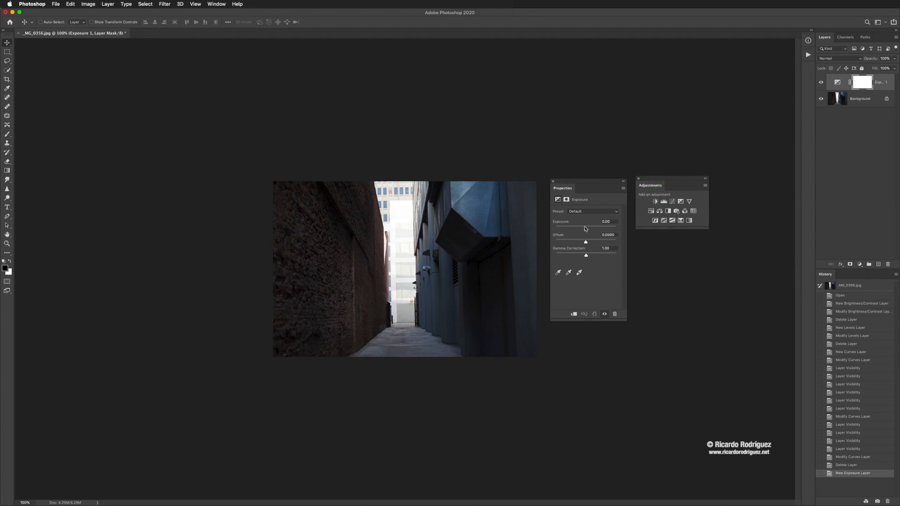
left_click_drag(585, 229, 594, 230)
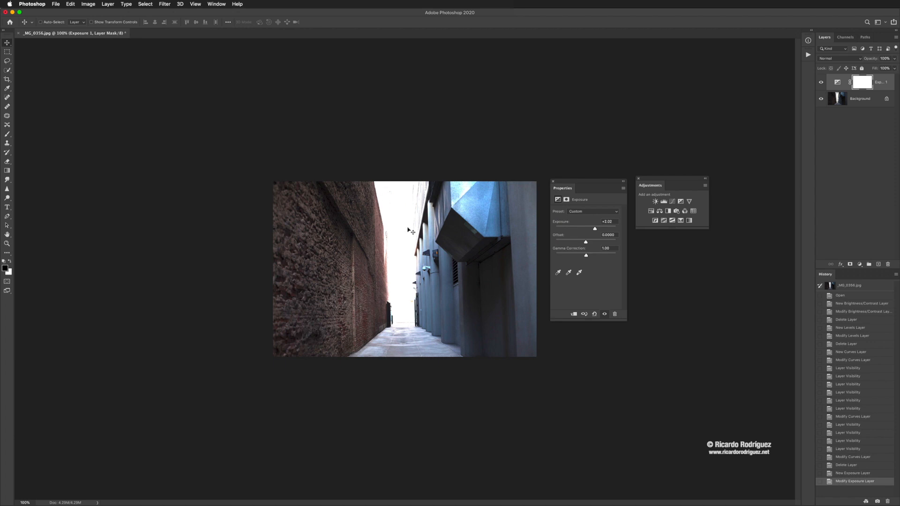
mouse_move(594, 230)
left_mouse_down()
mouse_move(579, 229)
mouse_move(588, 231)
left_mouse_up()
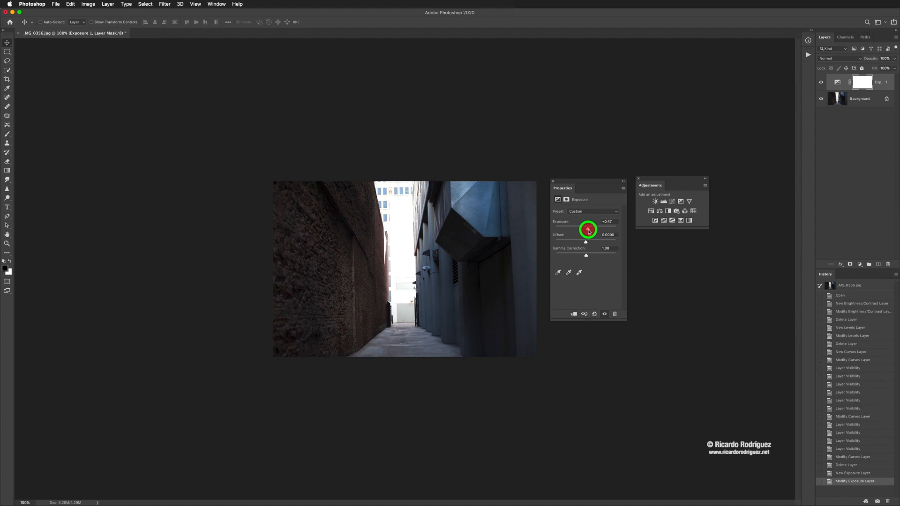
Try exposures of about +0.9 and +0.7 with slightly negative and positive offsets, reset the settings and delete the Exposure layer.
left_click_drag(589, 231, 581, 254)
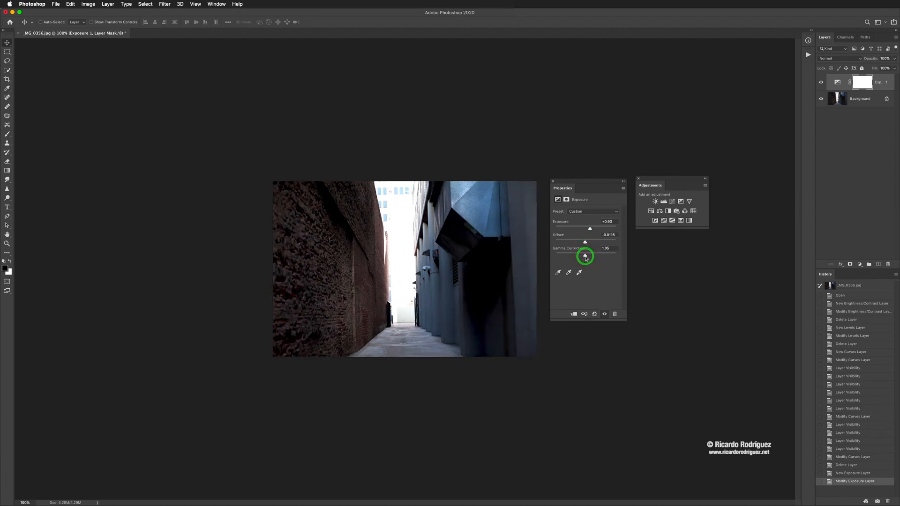
left_click_drag(584, 242, 586, 254)
left_click_drag(587, 241, 586, 242)
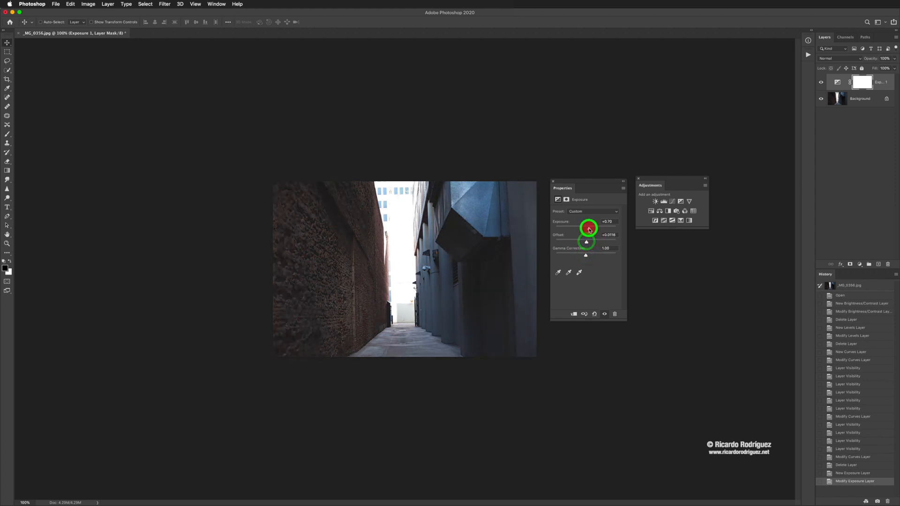
left_click(595, 314)
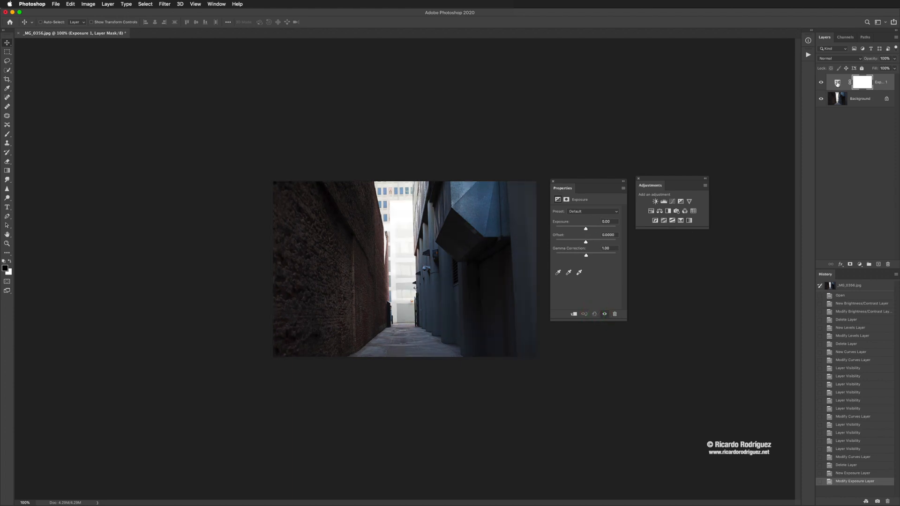
left_click(837, 83)
key("Delete")
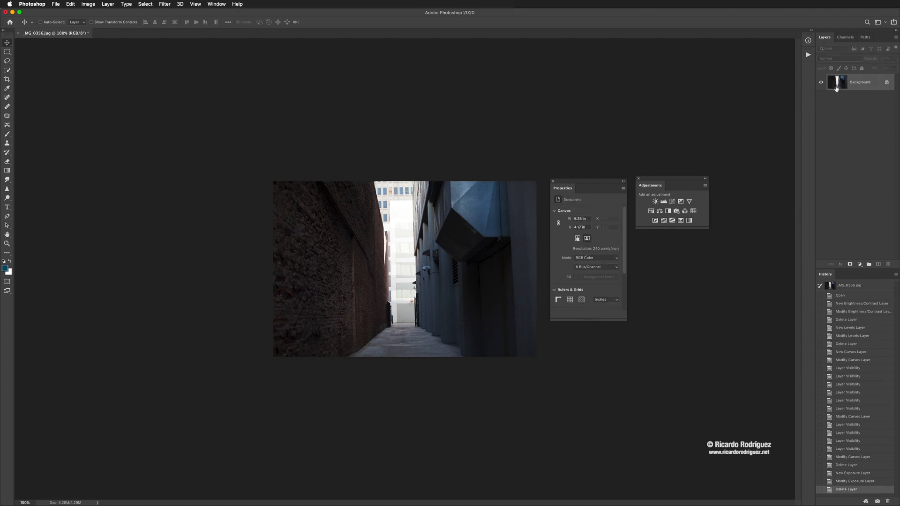
Switch to Bridge and open the Joshua tree photo 0V1A9586.jpg in Photoshop.
key("super+Tab")
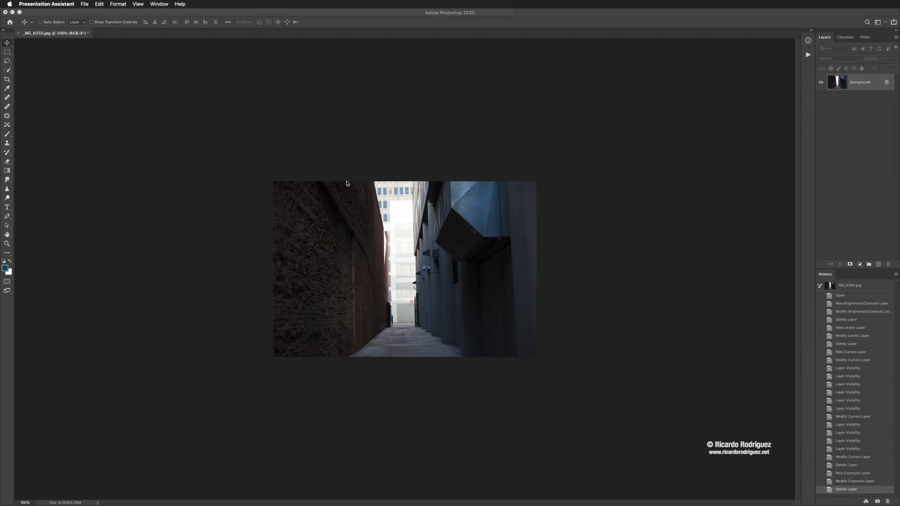
key("super+Tab")
key("super+Tab")
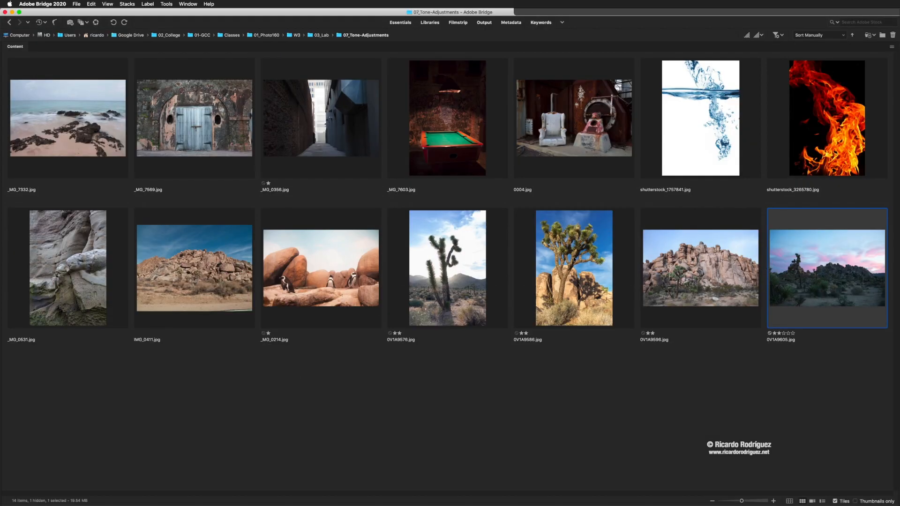
double_click(573, 258)
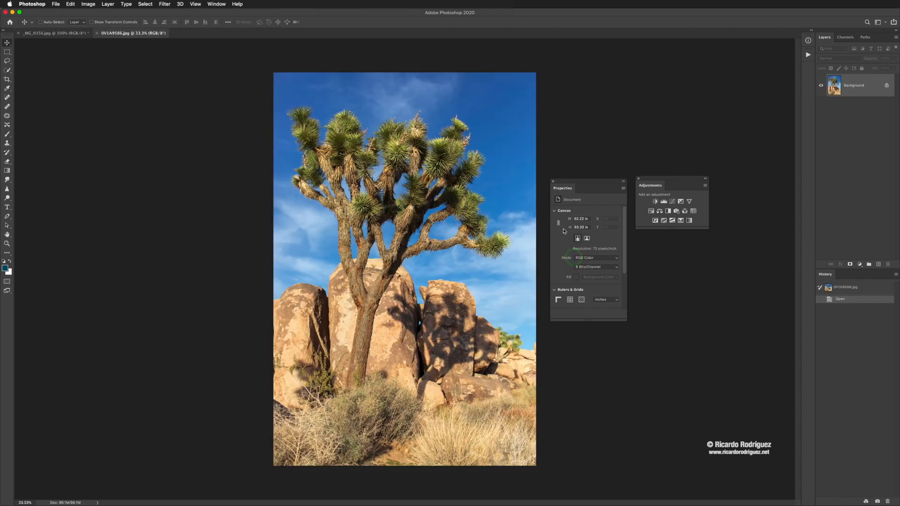
Add a Vibrance adjustment layer to the Joshua tree photo and raise its vibrance to +100.
left_click(688, 203)
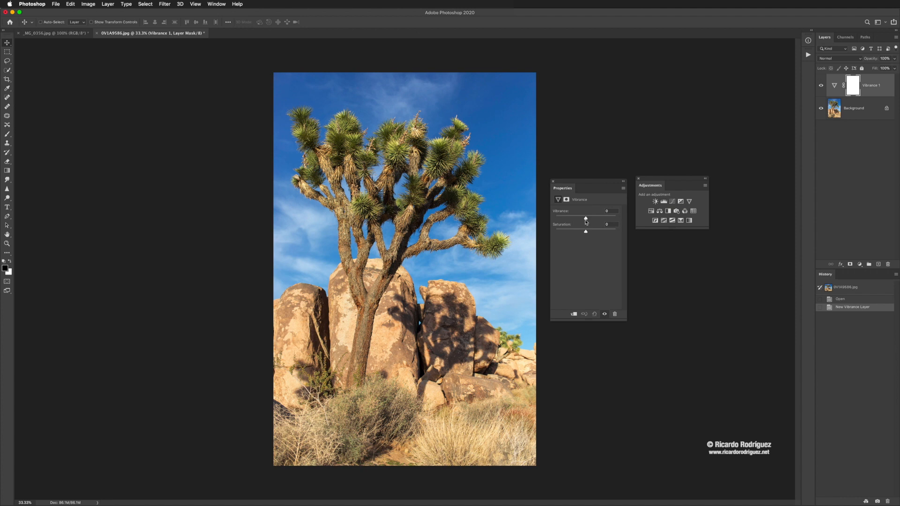
mouse_move(585, 219)
left_mouse_down()
mouse_move(611, 219)
mouse_move(597, 219)
left_mouse_up()
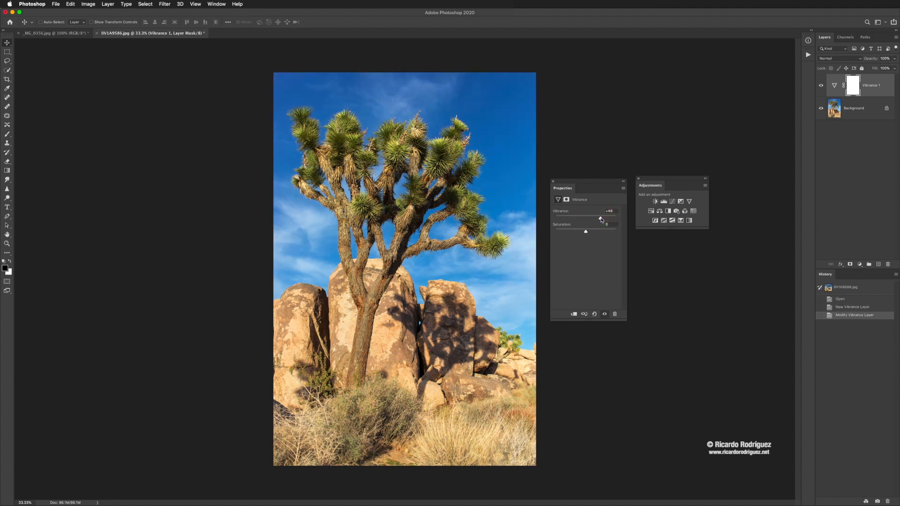
left_click(598, 219)
left_click_drag(598, 219, 615, 218)
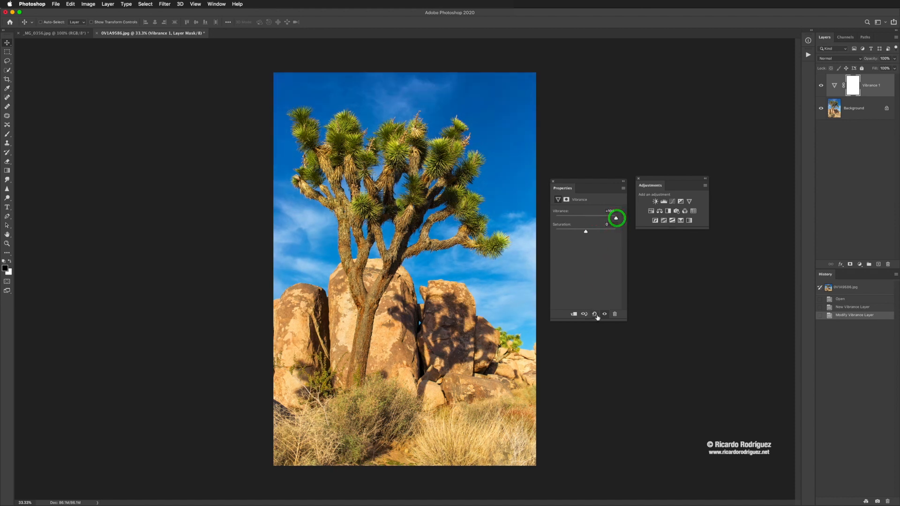
Compare the Joshua tree photo with and without the Vibrance layer several times.
left_click(604, 316)
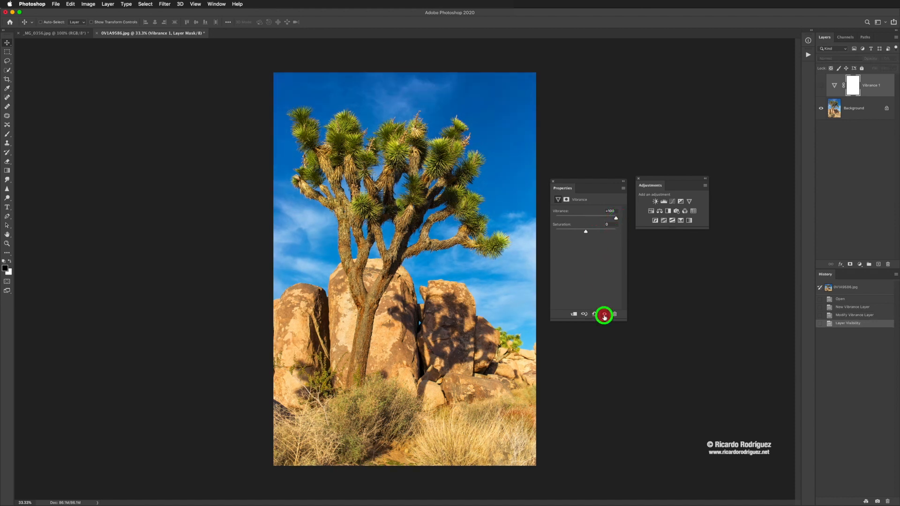
left_click(604, 315)
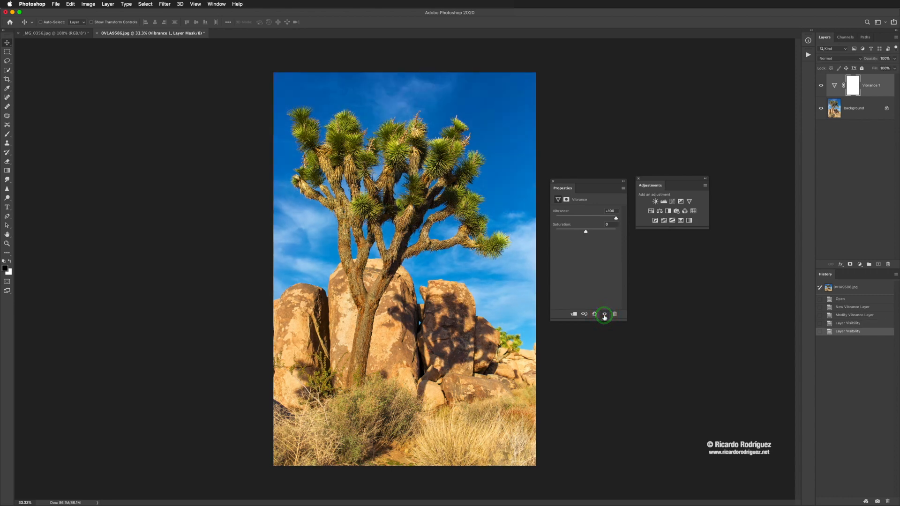
left_click(604, 316)
left_click(604, 316)
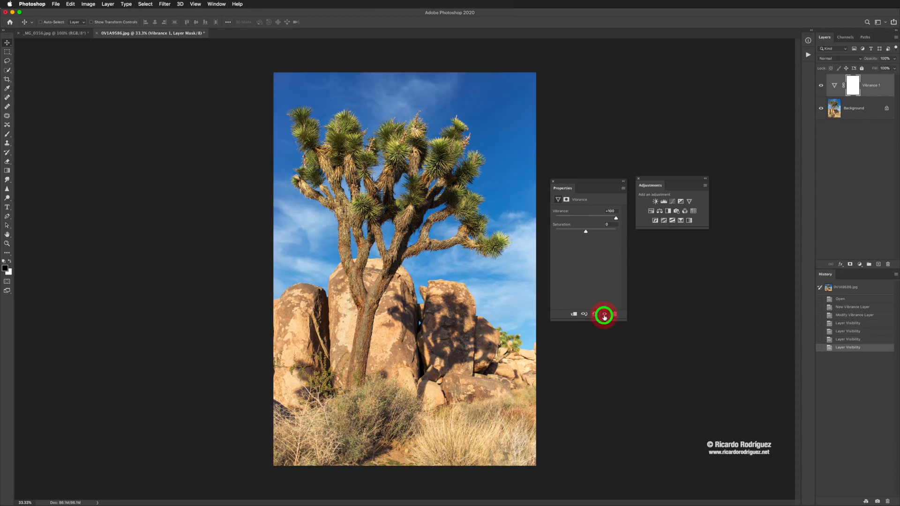
left_click(605, 315)
left_click(605, 316)
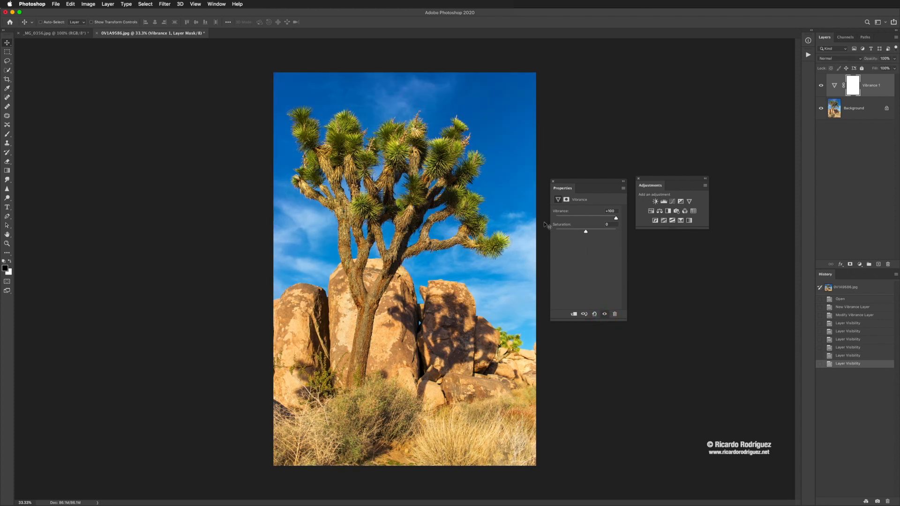
Return vibrance to 0, try saturation at +100 and at +1, and delete the Vibrance layer.
left_click(607, 220)
left_click_drag(608, 221, 586, 221)
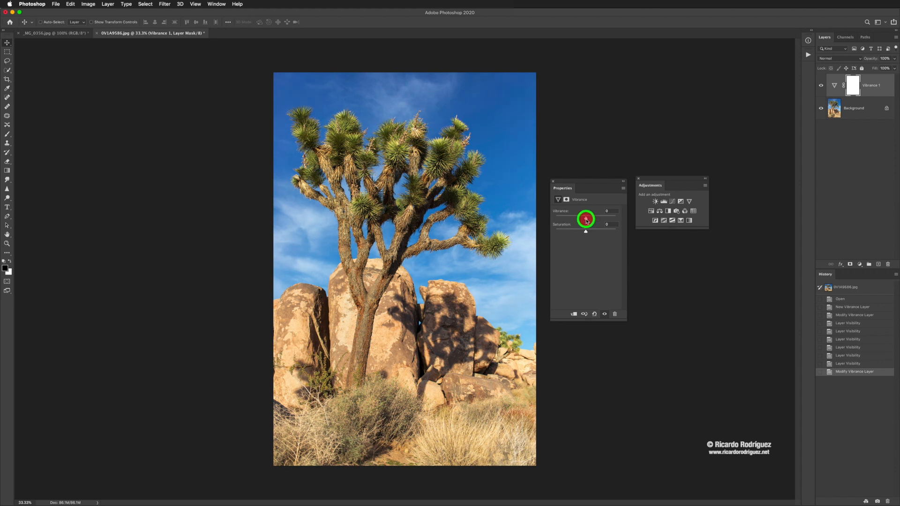
left_click_drag(586, 231, 619, 232)
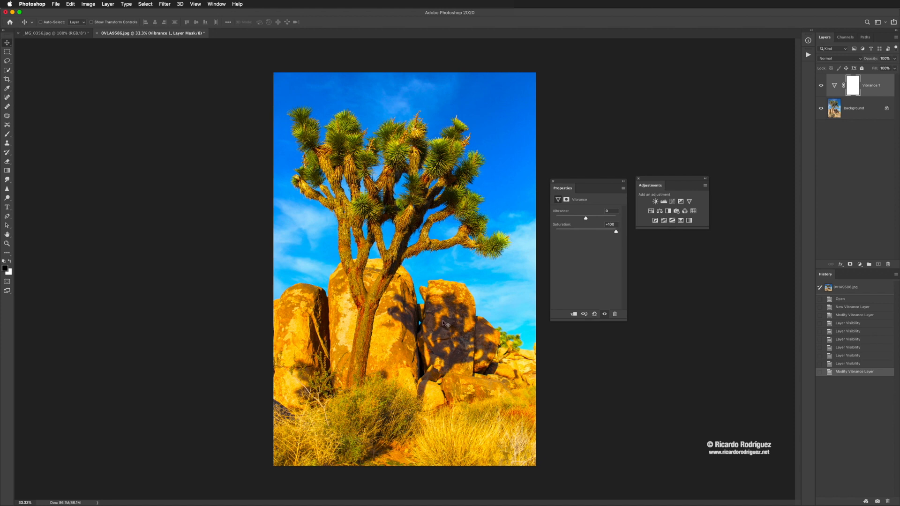
left_click_drag(617, 234, 591, 234)
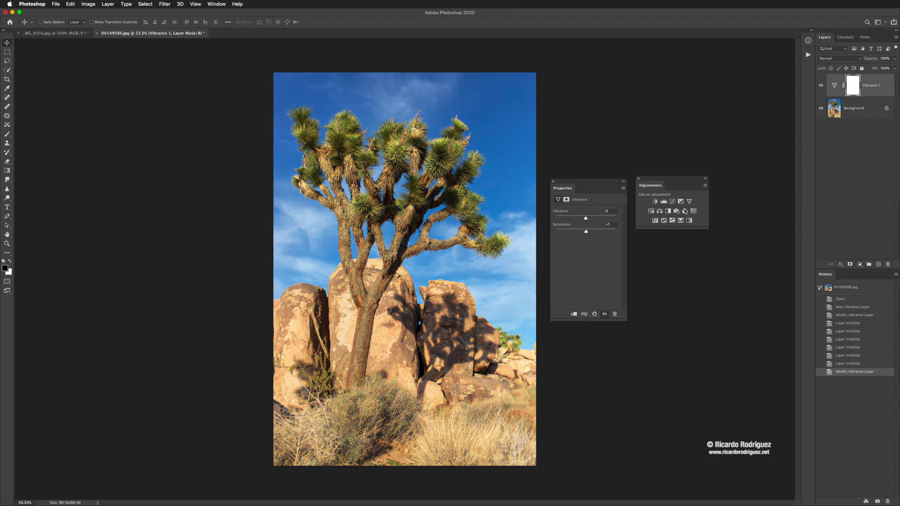
left_click(833, 88)
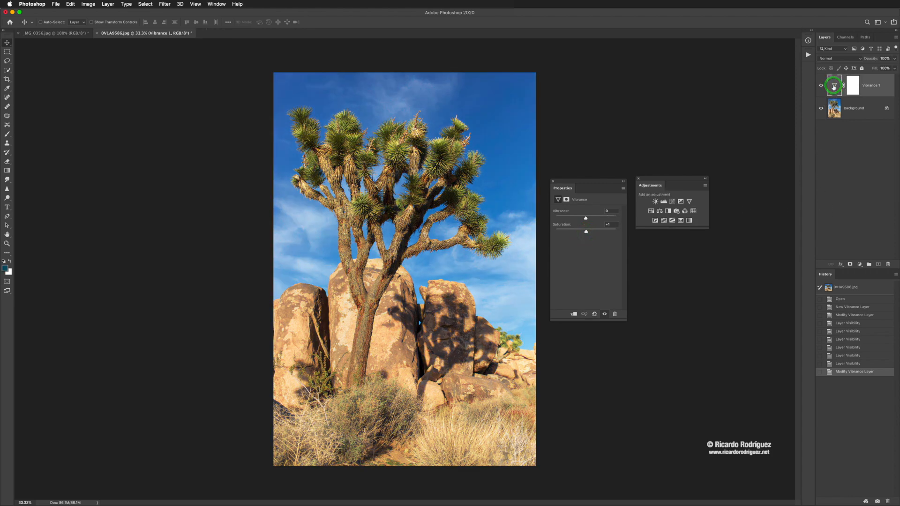
key("Delete")
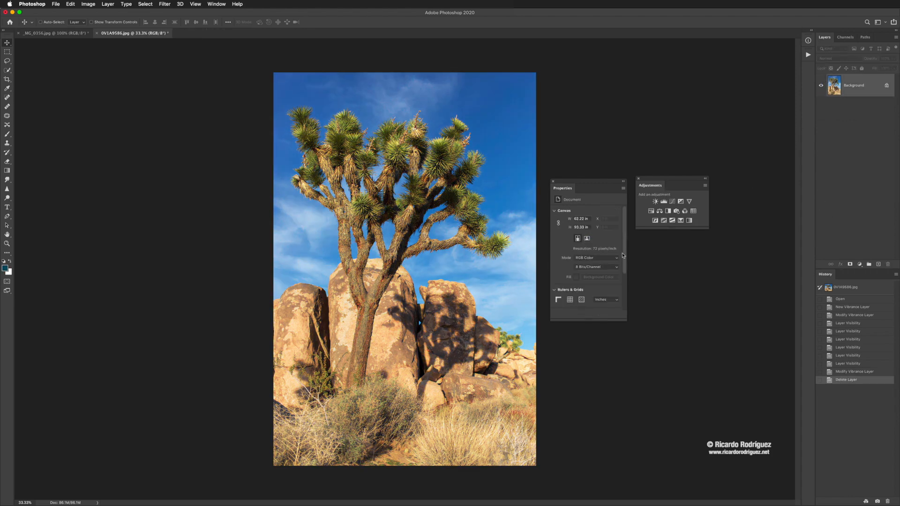
Add a Hue/Saturation layer, try a master hue of -103, restore it to 0, and set the Blues saturation to about -92.
left_click(651, 212)
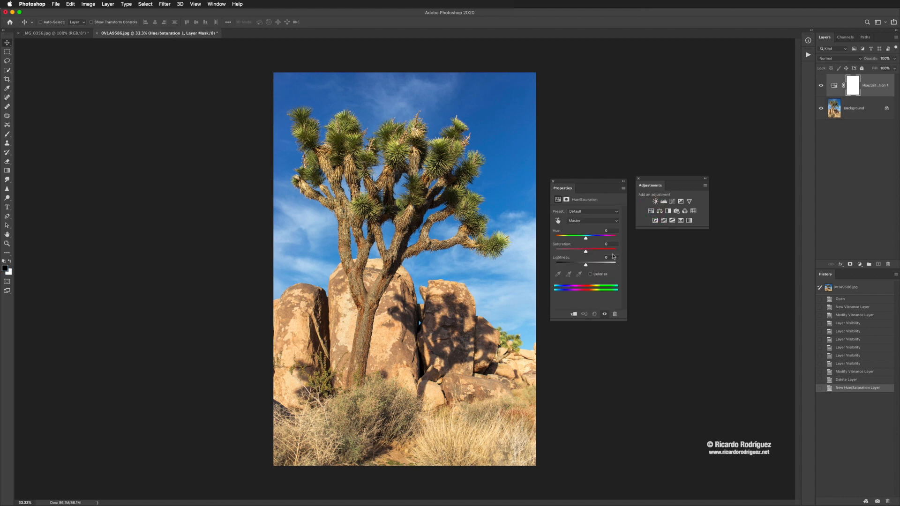
left_click_drag(587, 239, 565, 241)
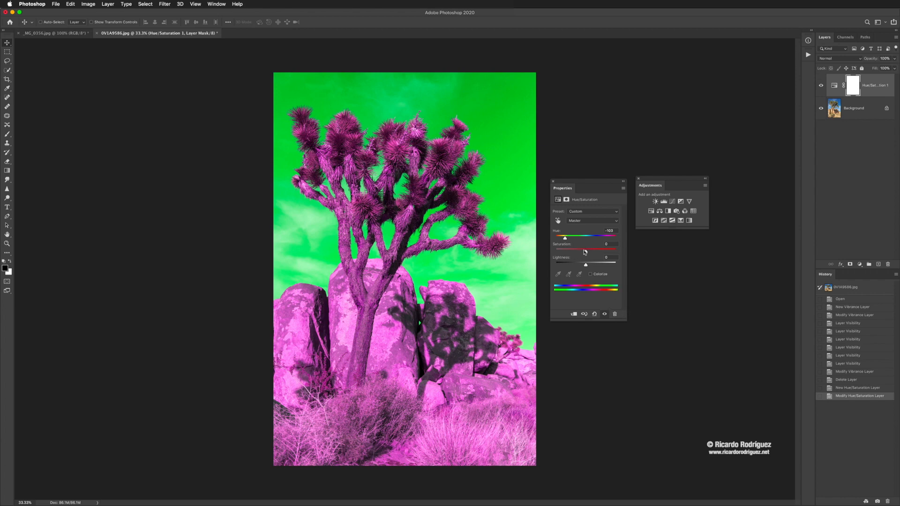
mouse_move(585, 251)
left_mouse_down()
mouse_move(572, 252)
mouse_move(585, 241)
left_mouse_up()
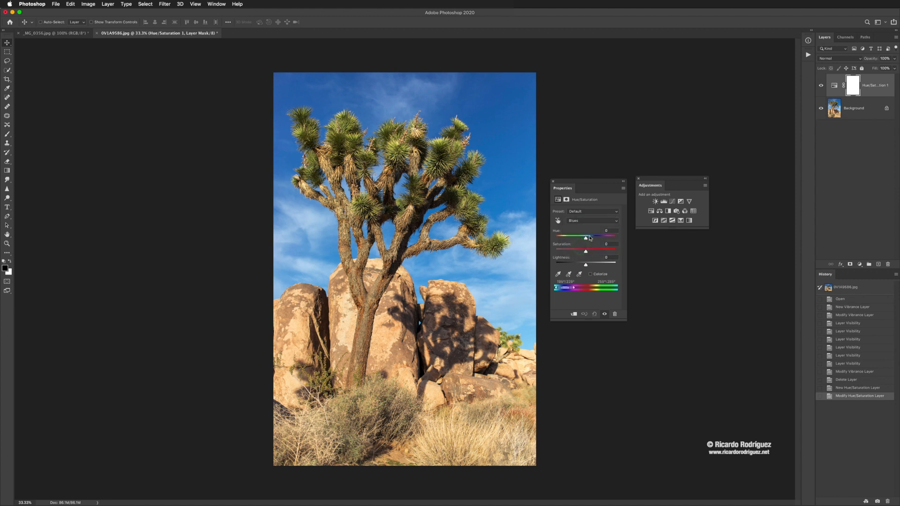
left_click_drag(586, 252, 559, 252)
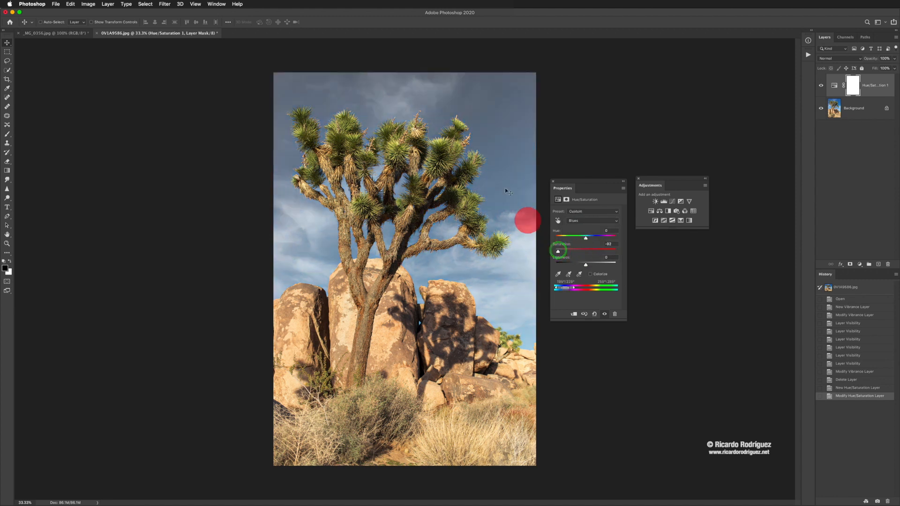
Lower the Blues saturation to -100 and widen the blue color range so the whole sky is desaturated.
mouse_move(558, 255)
left_mouse_down()
mouse_move(568, 251)
mouse_move(547, 252)
left_mouse_up()
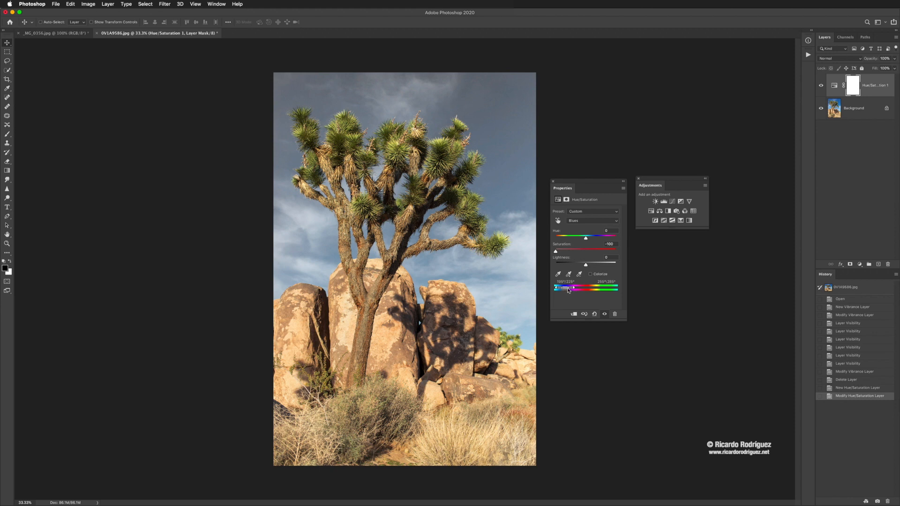
left_click_drag(562, 290, 570, 287)
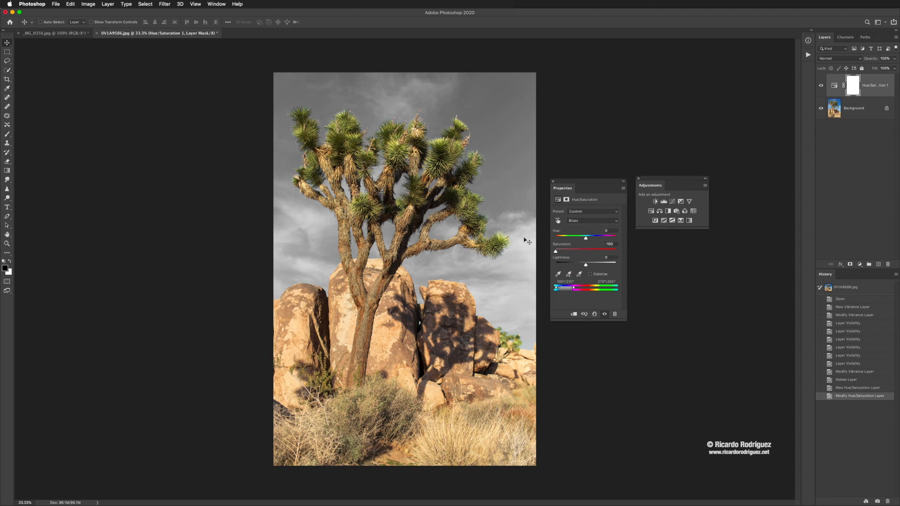
left_click_drag(576, 292, 558, 289)
left_click(572, 221)
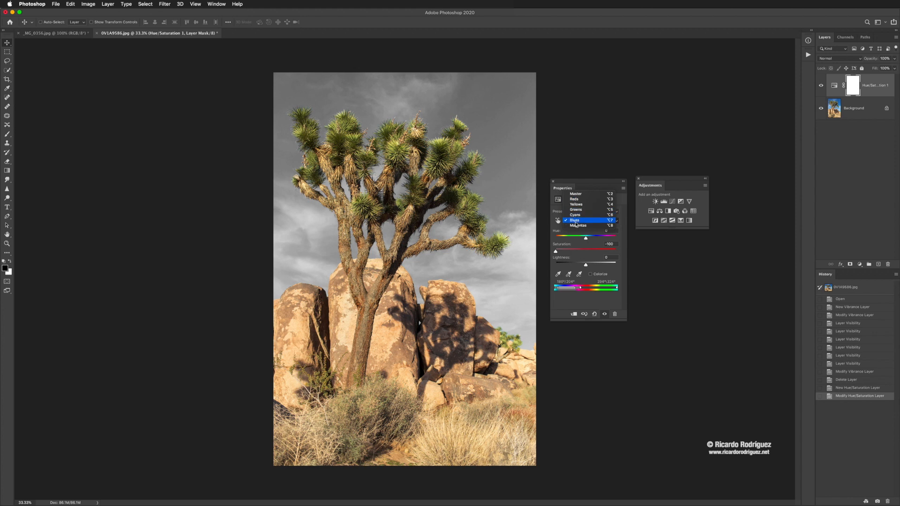
left_click(573, 244)
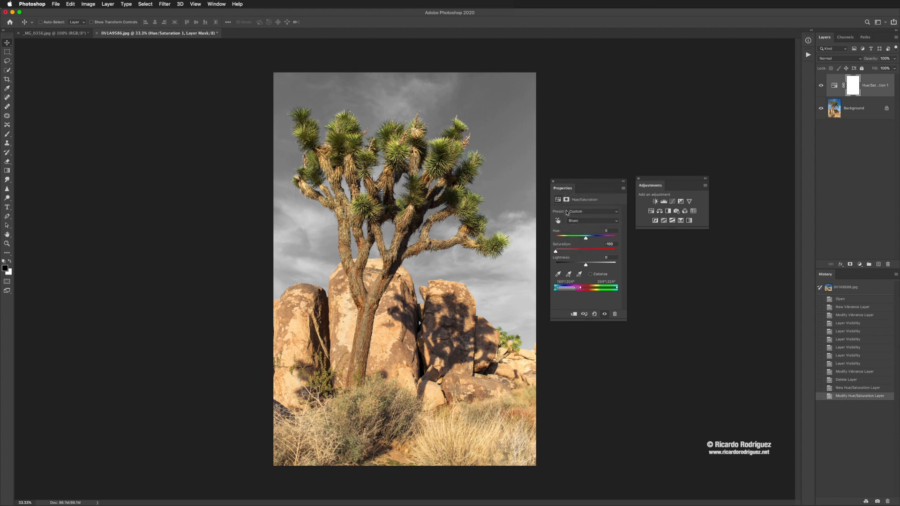
Lower the Blues lightness to -76 and reset the Hue/Saturation adjustment to its defaults.
left_click_drag(586, 263, 571, 265)
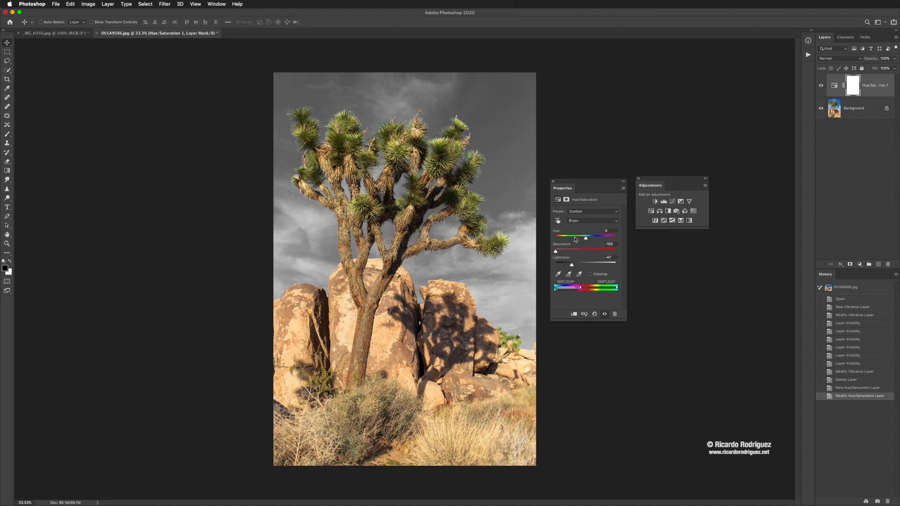
left_click_drag(571, 267, 563, 266)
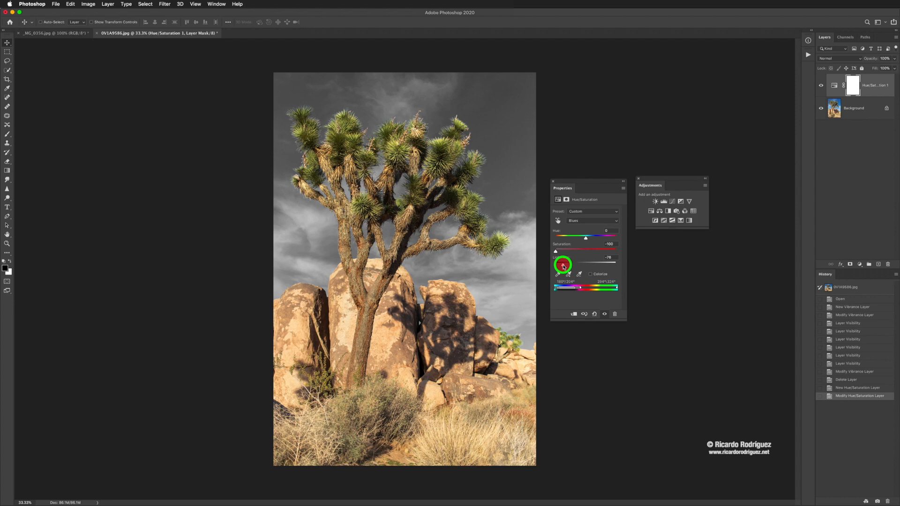
left_click(595, 314)
mouse_move(586, 262)
left_mouse_down()
mouse_move(572, 263)
mouse_move(587, 263)
mouse_move(575, 251)
left_mouse_up()
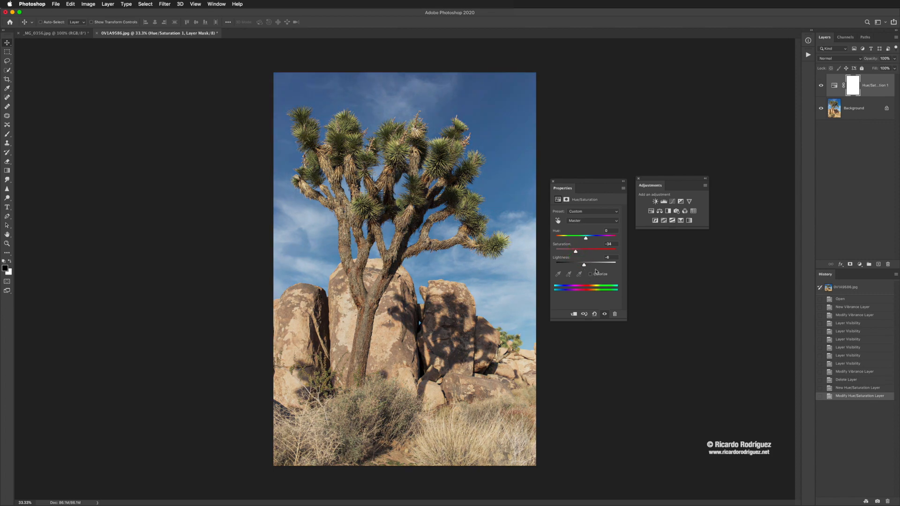
left_click(594, 314)
Try a Blues lightness of about -8, reset the adjustment, and delete the Hue/Saturation layer.
left_click(577, 220)
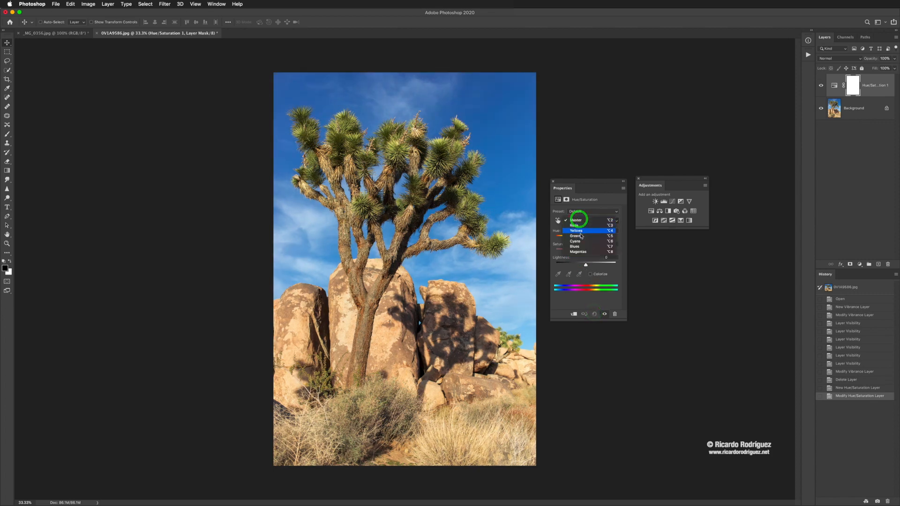
left_click(579, 247)
mouse_move(585, 265)
left_mouse_down()
mouse_move(551, 265)
mouse_move(583, 265)
left_mouse_up()
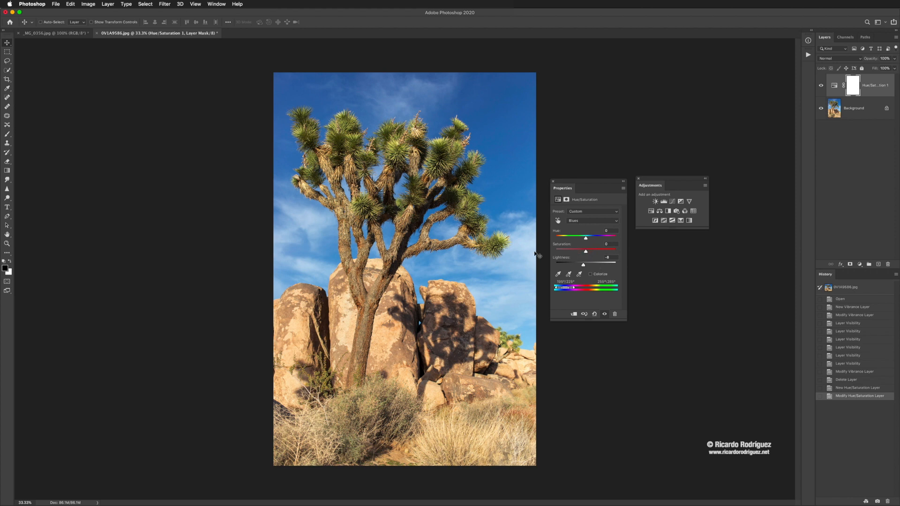
left_click(580, 223)
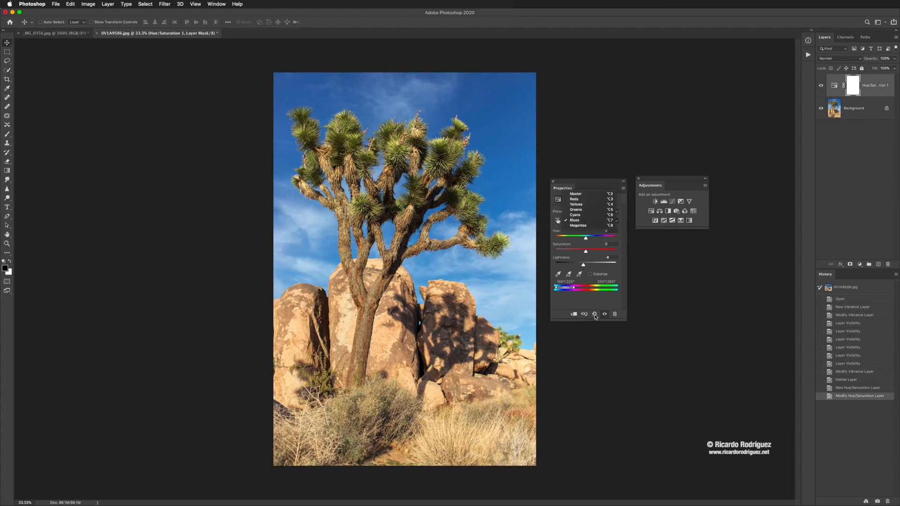
left_click(594, 314)
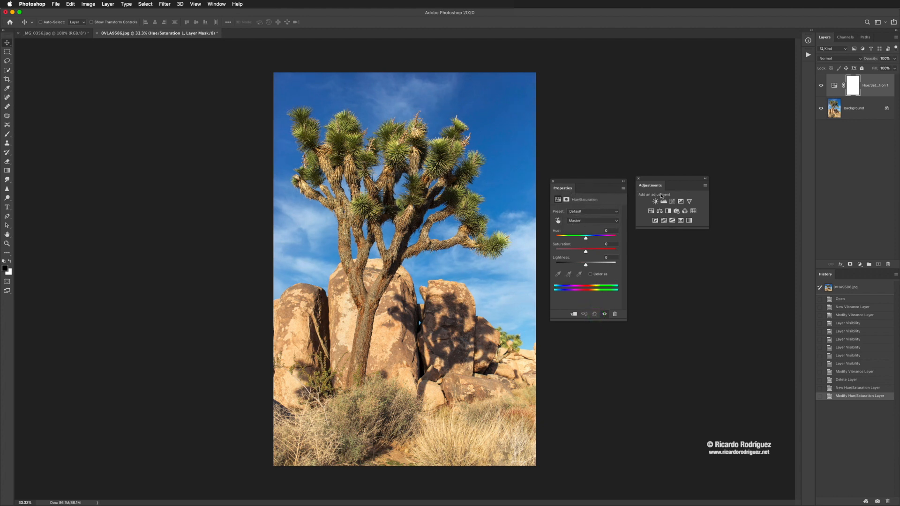
left_click(875, 94)
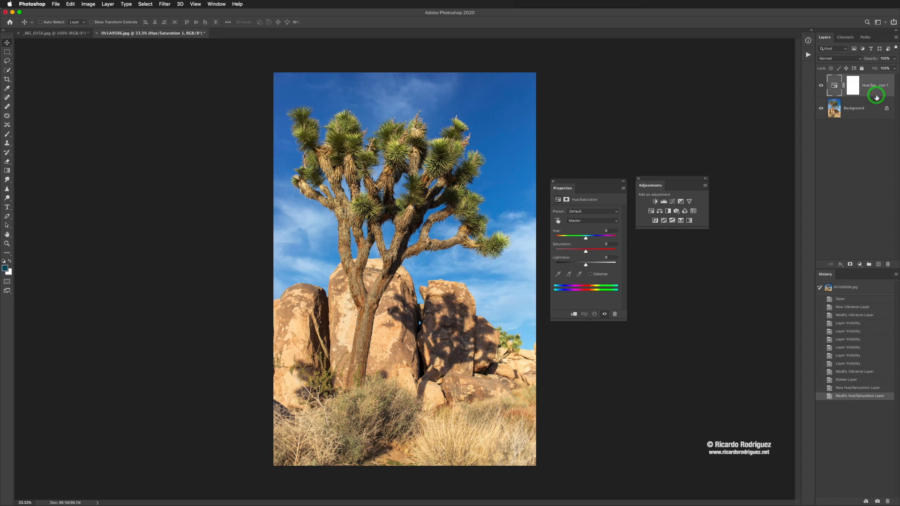
key("Delete")
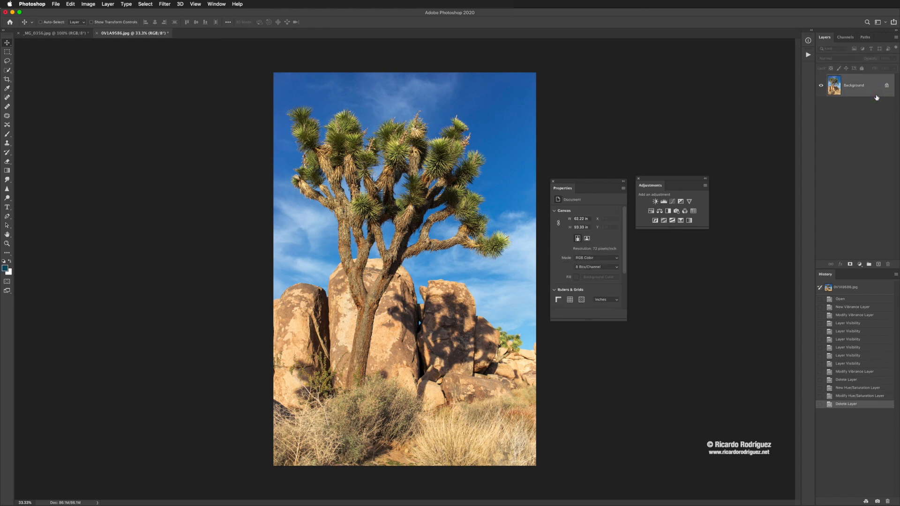
Add a Color Balance layer and shift the midtones to +13 red, +10 green and +3 blue.
left_click(659, 211)
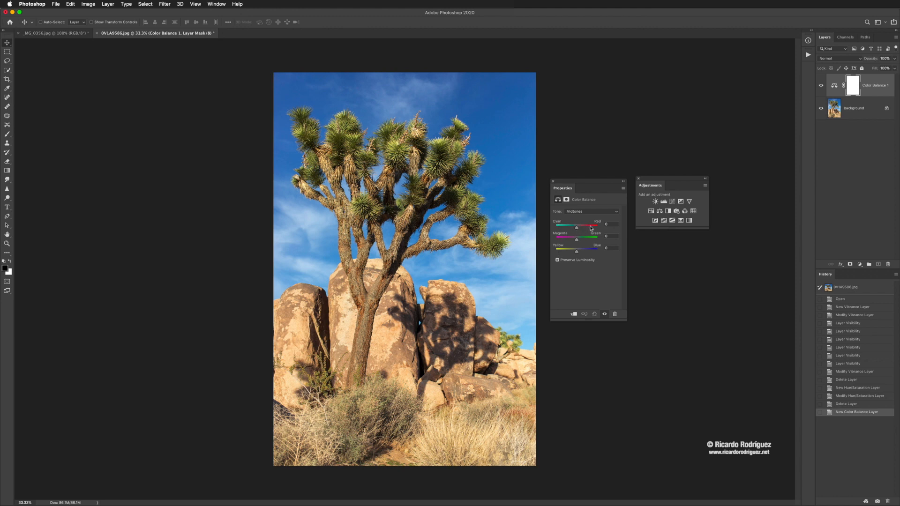
left_click_drag(577, 228, 579, 227)
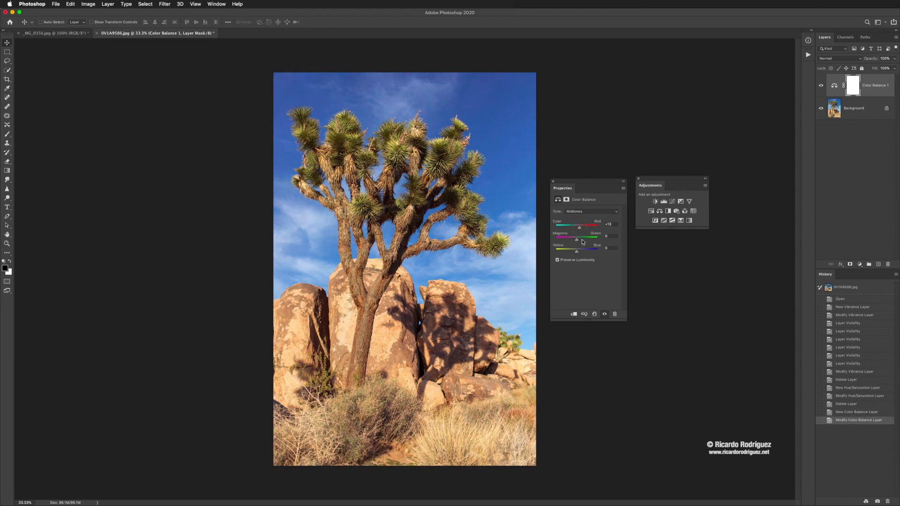
mouse_move(580, 241)
left_mouse_down()
mouse_move(568, 240)
mouse_move(580, 240)
mouse_move(568, 251)
mouse_move(580, 251)
left_mouse_up()
left_click_drag(580, 254, 576, 252)
left_click_drag(578, 241, 577, 251)
Try the midtone cyan-red balance at +47 and +23, and delete the Color Balance layer.
left_click_drag(580, 229, 587, 229)
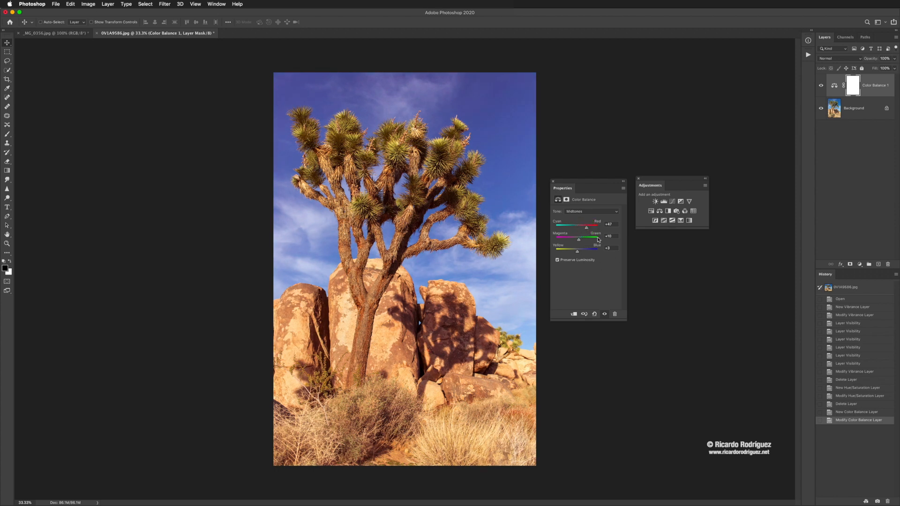
left_click_drag(586, 227, 583, 230)
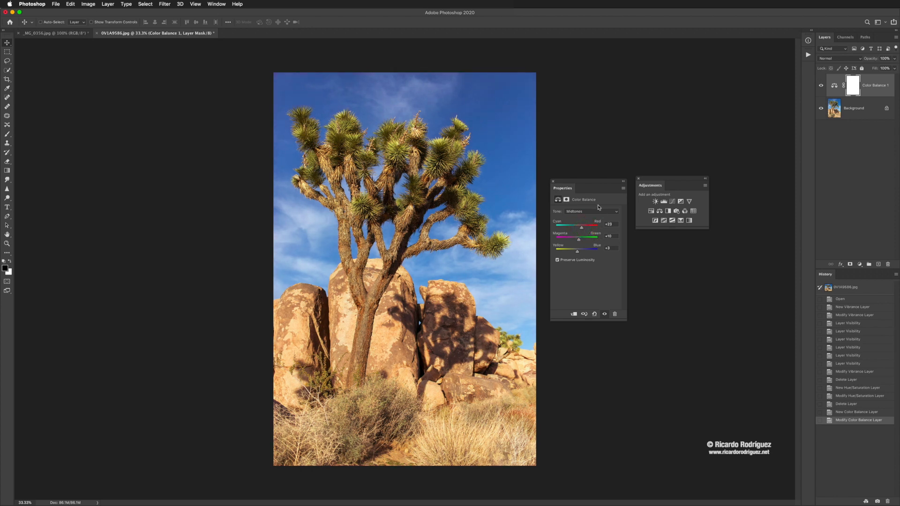
left_click_drag(876, 89, 887, 264)
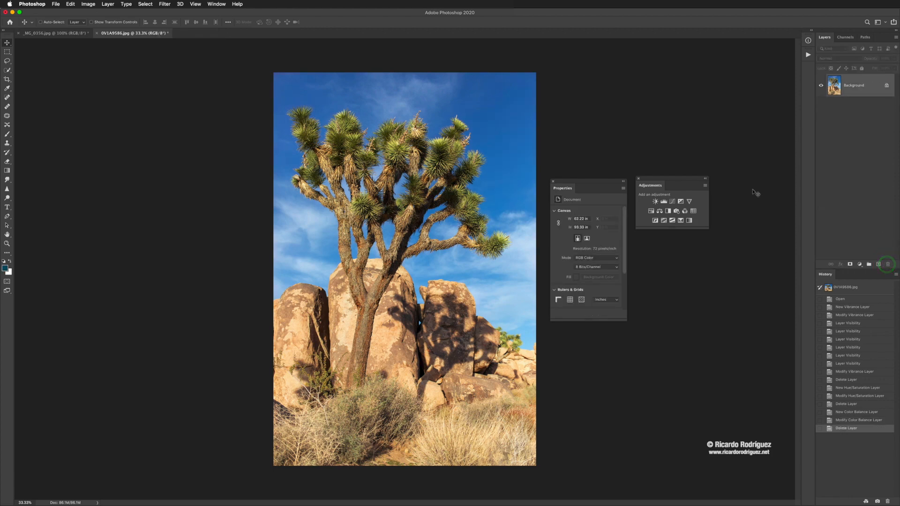
Add a Black & White layer, enlarge its properties to show every color, and set Blues to 59.
left_click(668, 212)
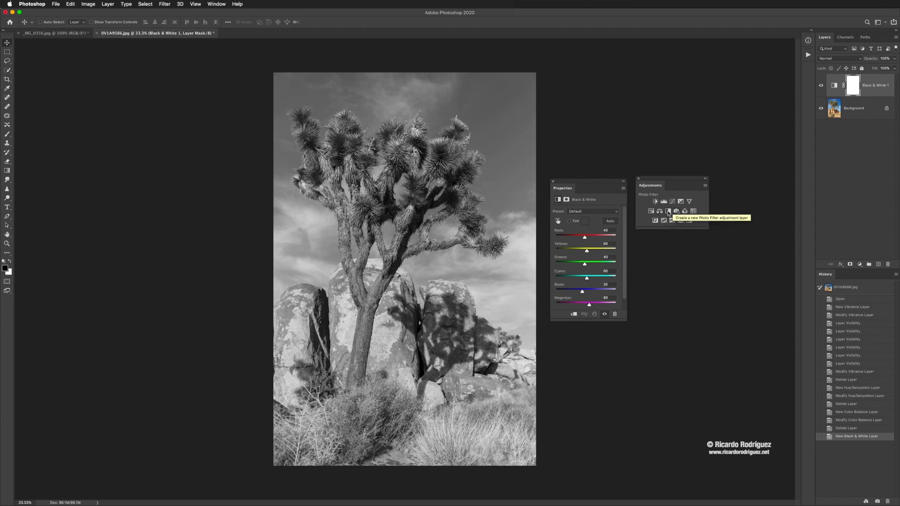
left_click_drag(576, 184, 573, 153)
left_click_drag(581, 289, 576, 329)
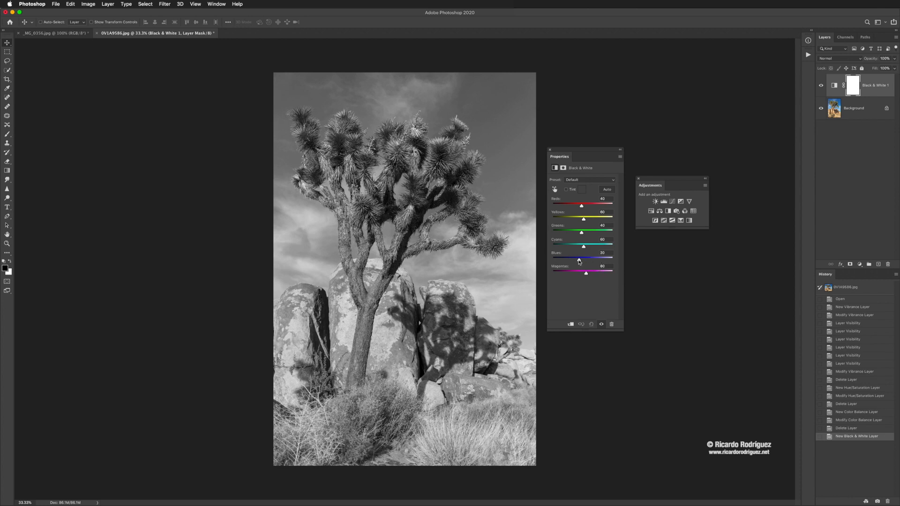
mouse_move(579, 260)
left_mouse_down()
mouse_move(557, 260)
mouse_move(584, 261)
left_mouse_up()
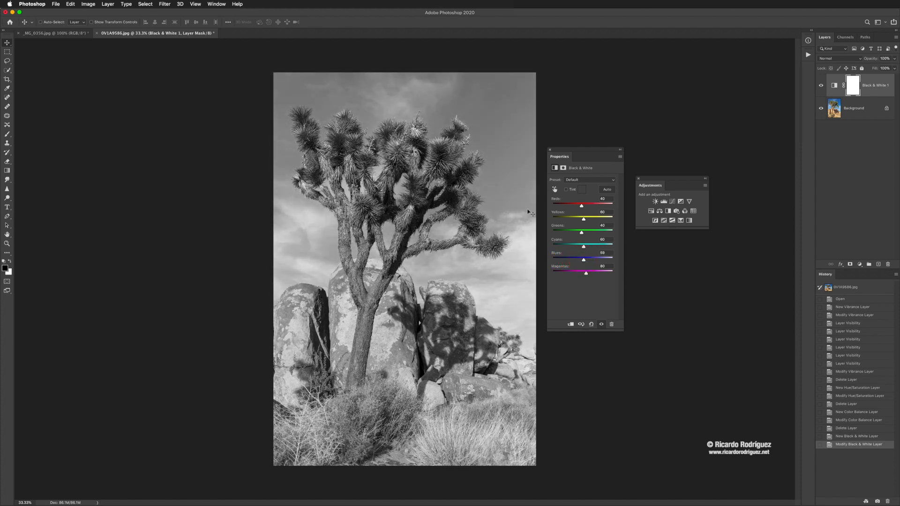
Use on-image adjustment over the tree and sky to set Yellows to 51, Greens to 22 and Blues to 31.
left_click(554, 190)
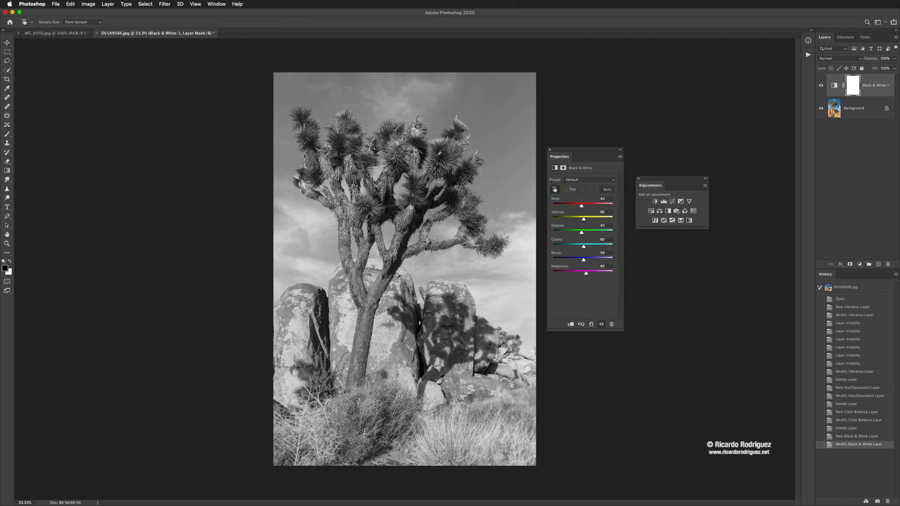
left_click_drag(437, 151, 421, 158)
left_click_drag(426, 149, 442, 154)
mouse_move(471, 99)
left_mouse_down()
mouse_move(433, 101)
mouse_move(507, 97)
mouse_move(391, 98)
mouse_move(500, 94)
mouse_move(470, 92)
left_mouse_up()
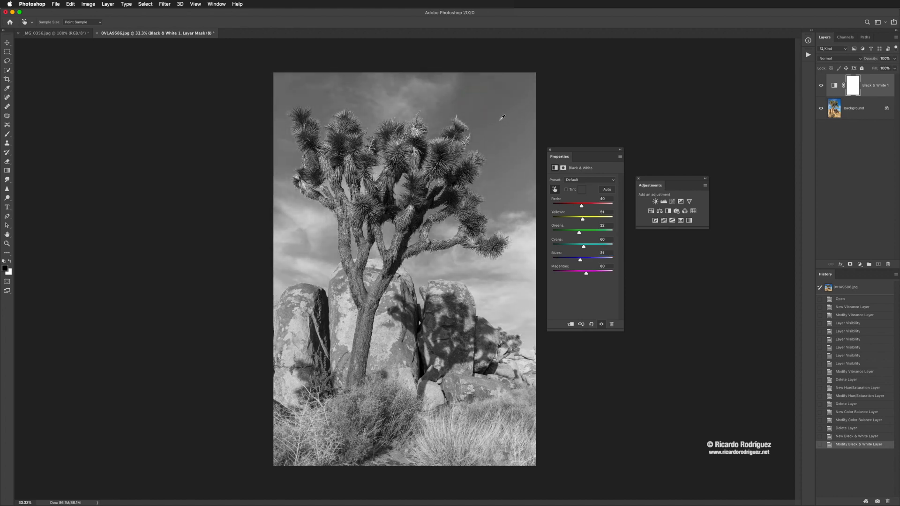
Darken the sky to a Blues value of -127 with on-image adjustment, and delete the Black & White layer.
left_click(554, 188)
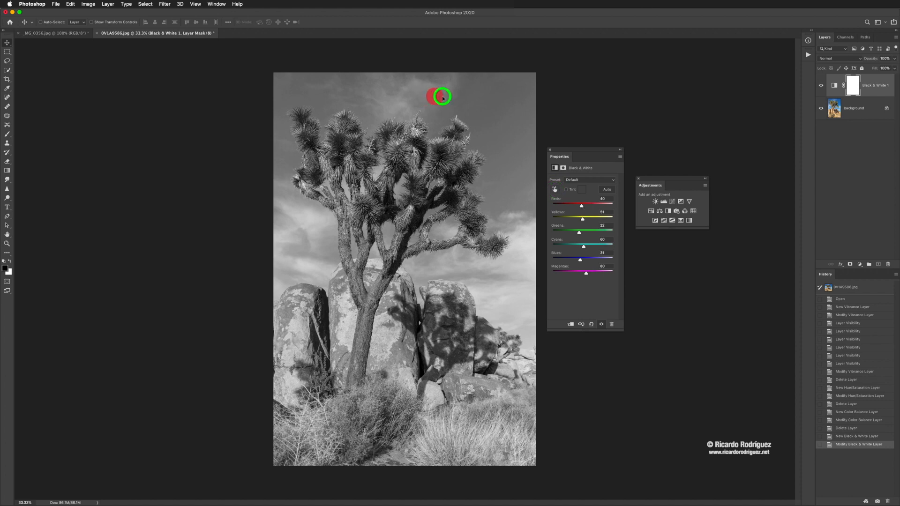
left_click_drag(442, 98, 417, 96)
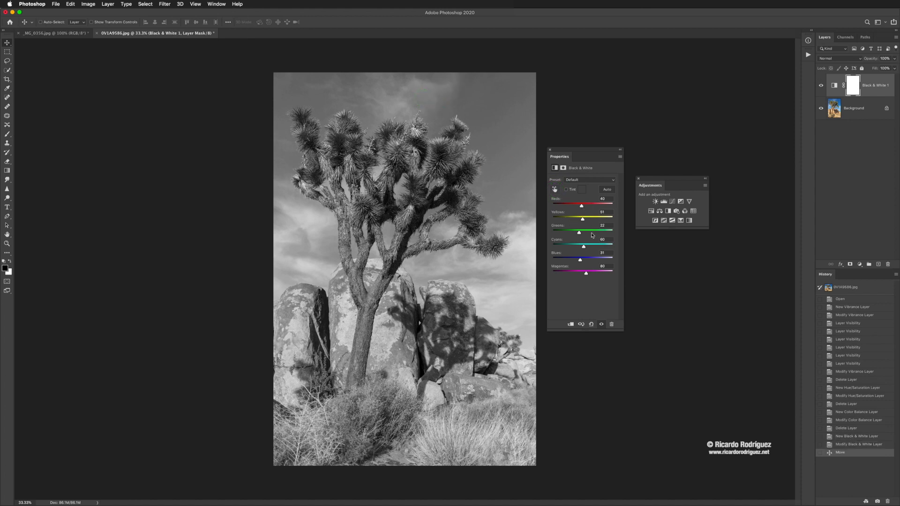
left_click(554, 189)
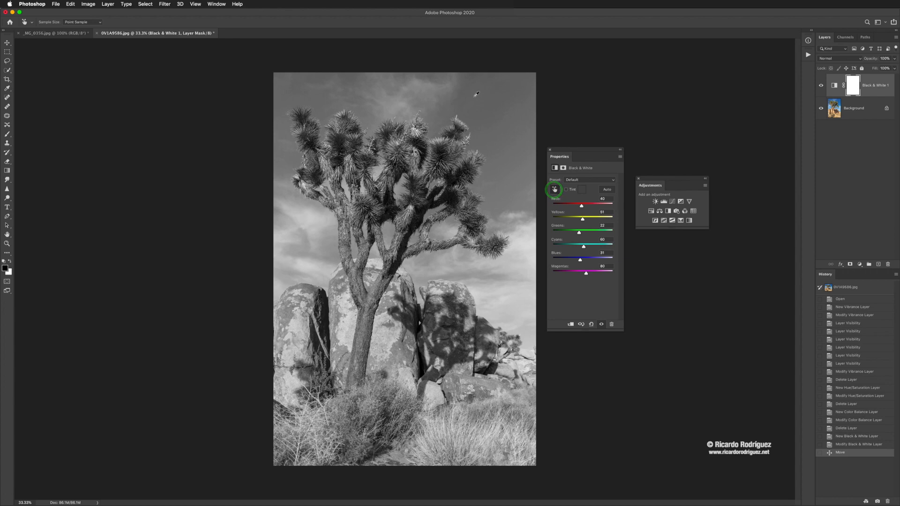
left_click_drag(476, 96, 421, 96)
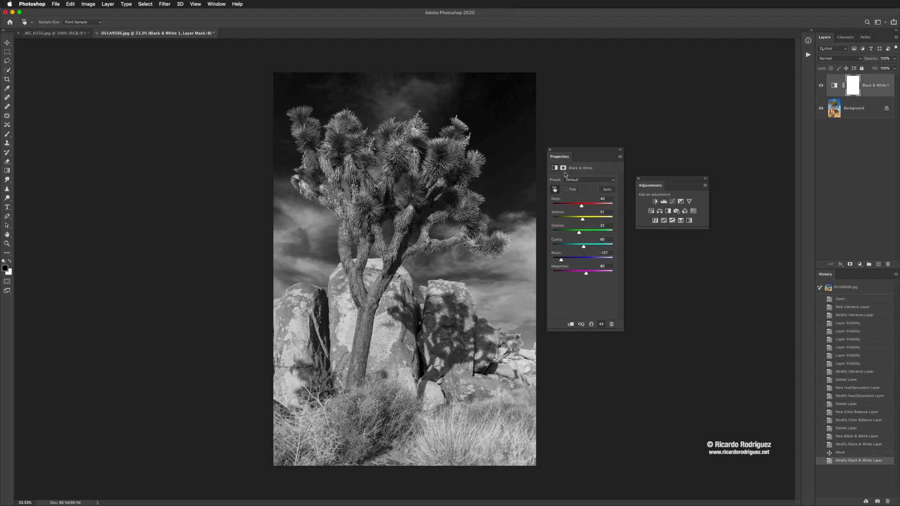
left_click(833, 85)
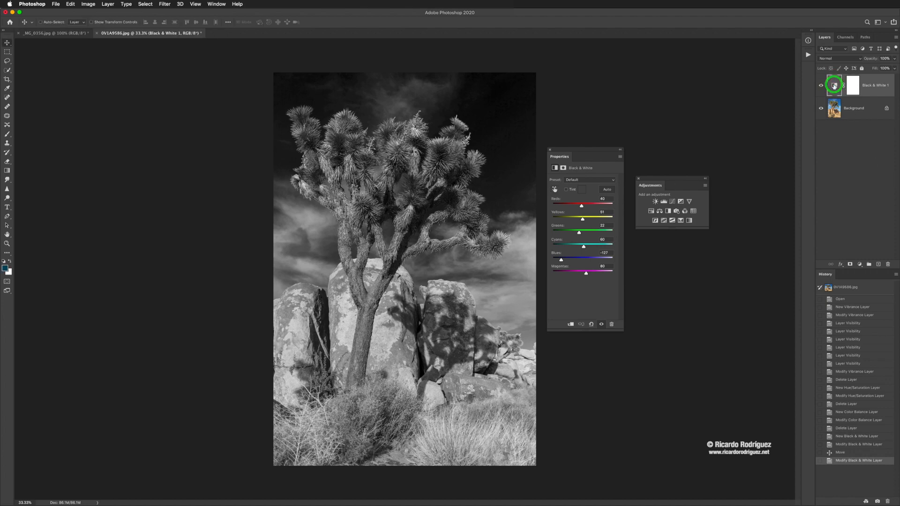
key("Delete")
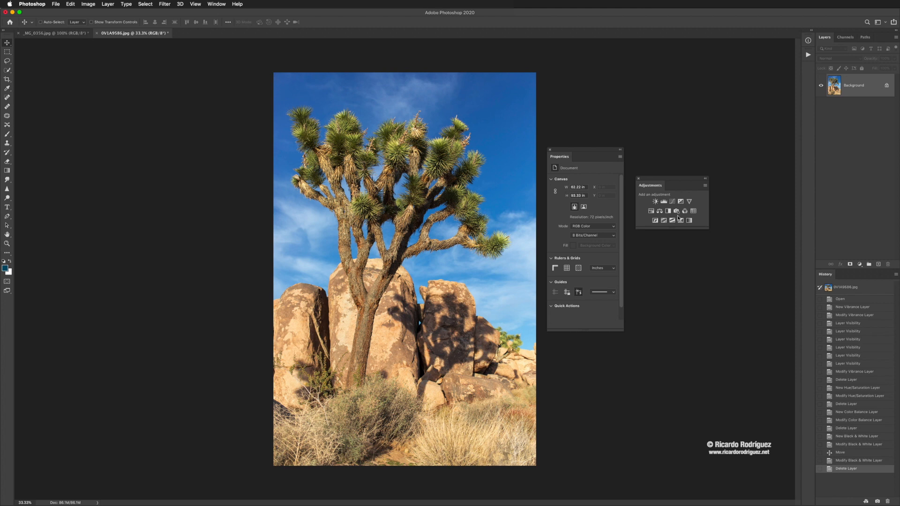
Stack Brightness/Contrast, Levels, Curves, Exposure, Vibrance, Hue/Saturation, Color Balance, Black & White and Photo Filter adjustment layers above the Joshua tree photo.
left_click(655, 202)
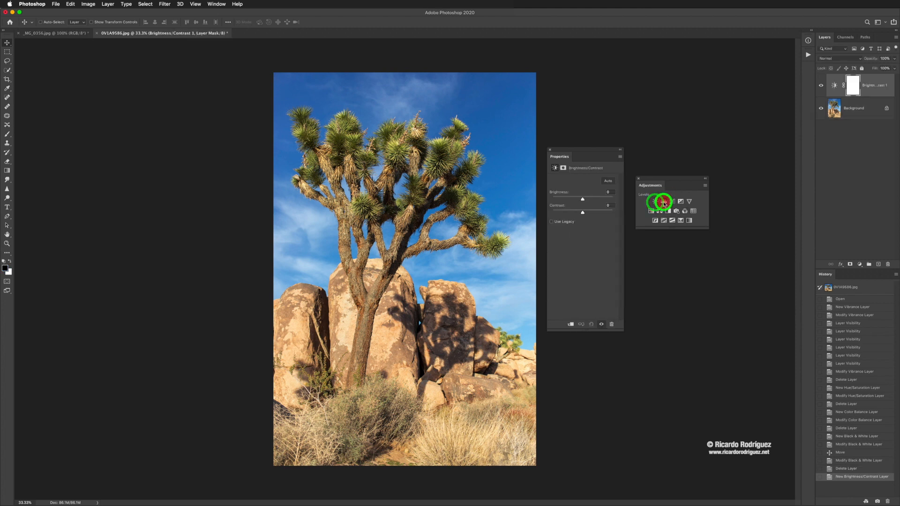
left_click(663, 202)
left_click(672, 202)
left_click(680, 201)
left_click(689, 201)
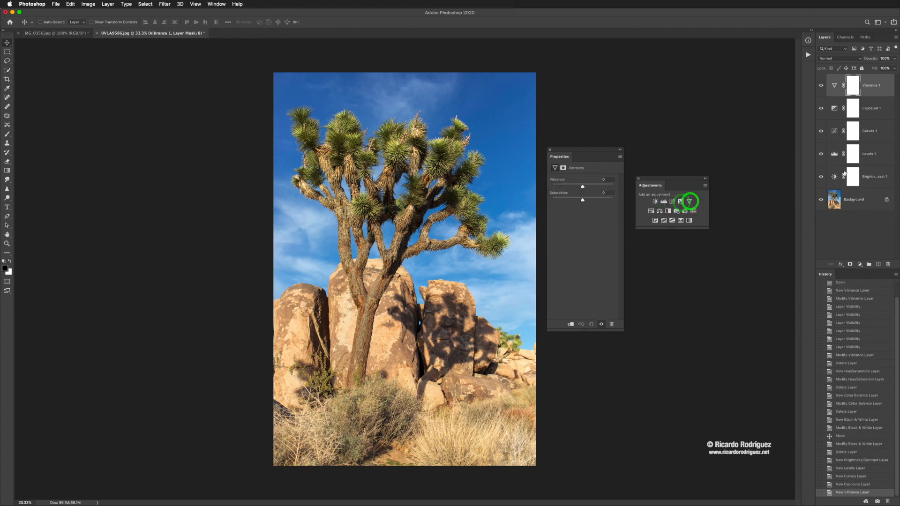
left_click(650, 211)
left_click(659, 211)
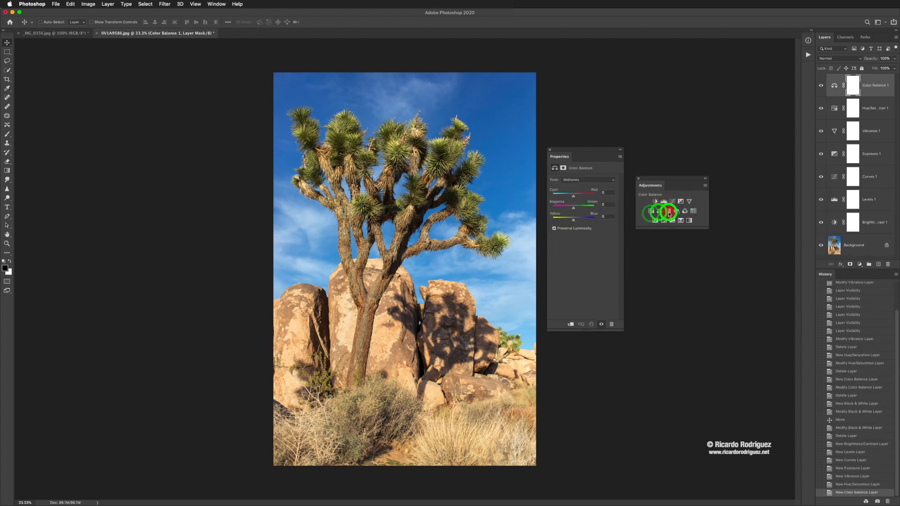
left_click(668, 212)
left_click(676, 210)
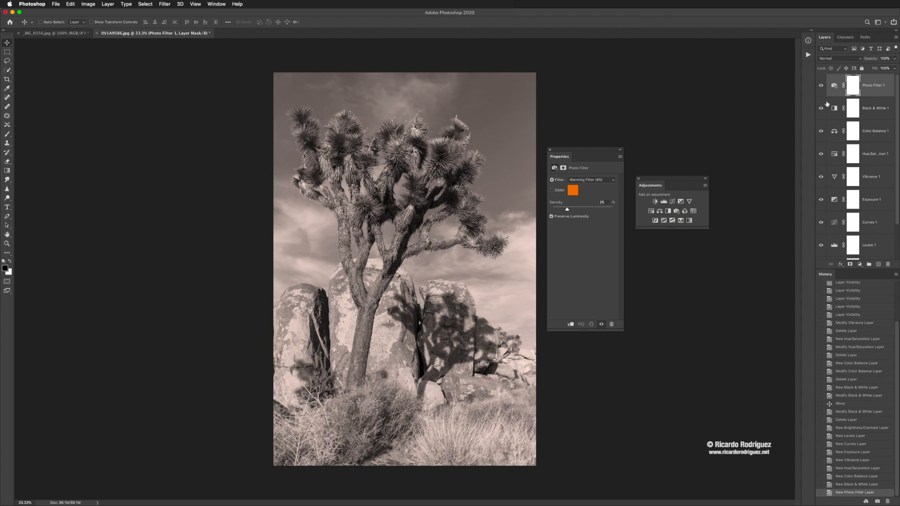
Delete all the stacked adjustment layers, from Photo Filter down to Brightness/Contrast, leaving only the Background photo.
left_click(876, 93)
key("Delete")
key("Delete")
key("Delete")
key("Delete")
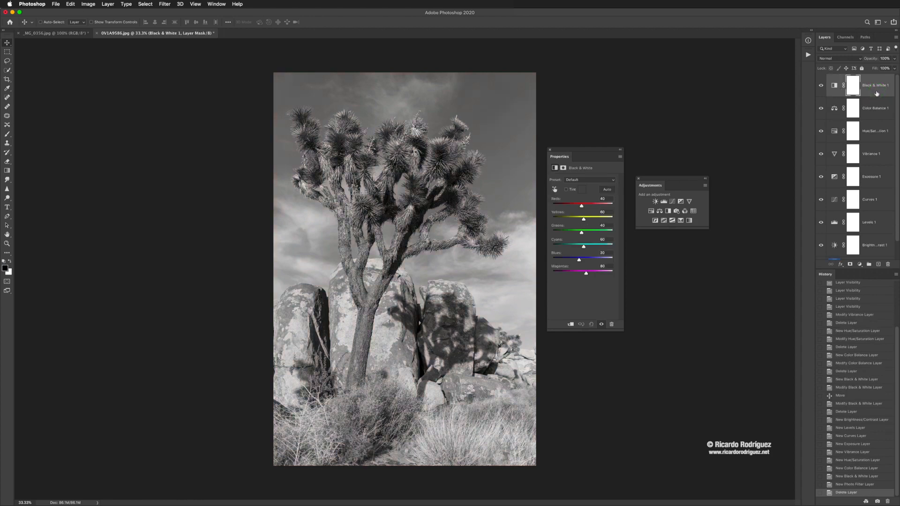
key("Delete")
key("Delete")
key("Delete")
key("Delete")
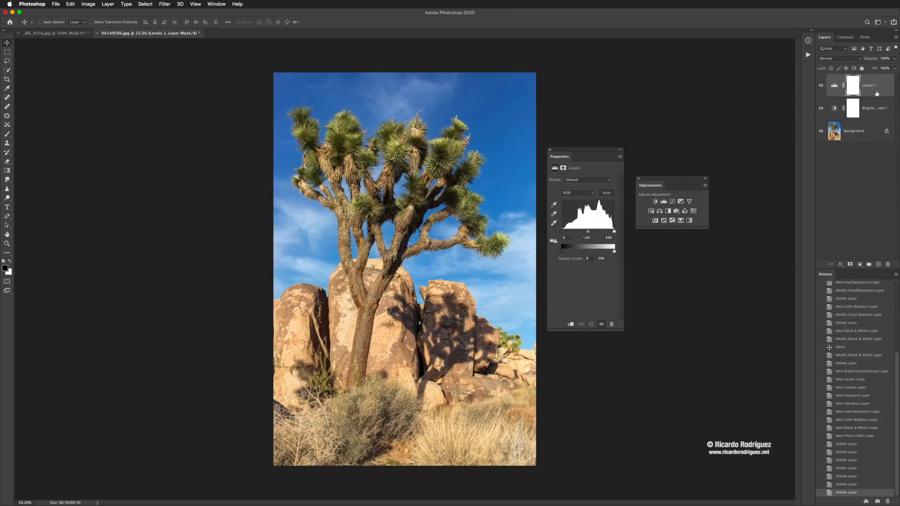
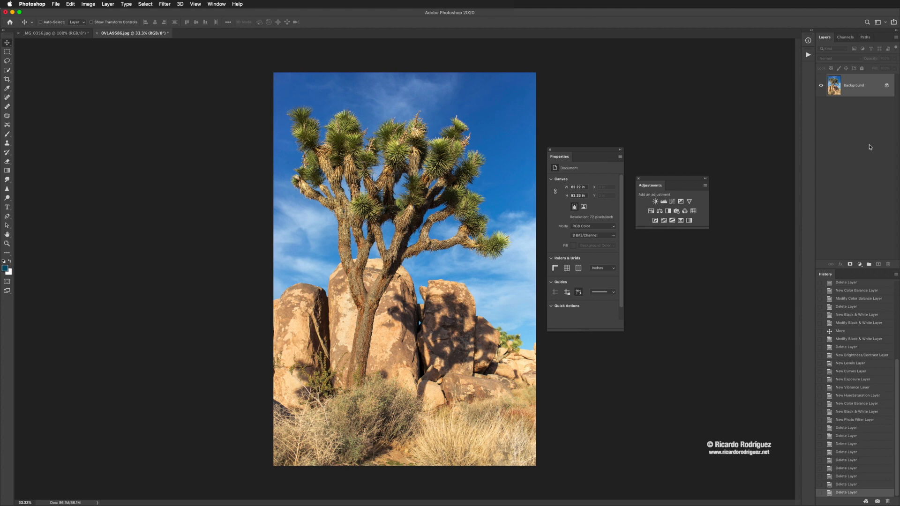
Add a Photo Filter adjustment layer and replace its preset filter with a custom muted orange-brown color.
left_click(676, 211)
left_click_drag(580, 150, 579, 115)
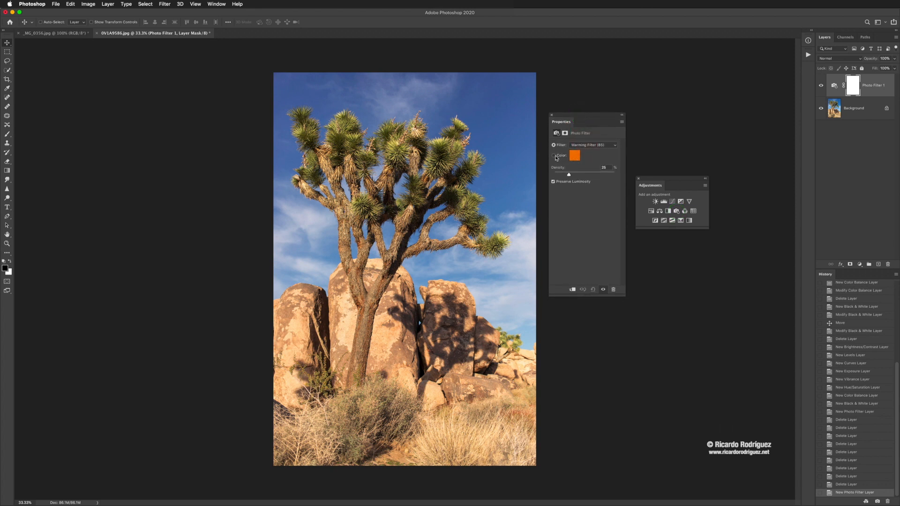
left_click(553, 155)
left_click(573, 159)
left_click_drag(247, 193, 246, 165)
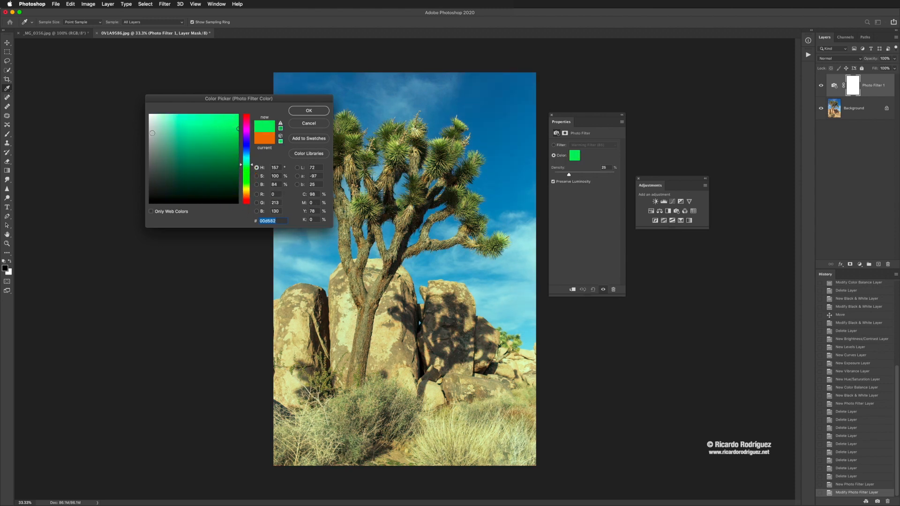
left_click_drag(252, 166, 196, 146)
left_click_drag(253, 117, 242, 196)
left_click(202, 153)
left_click(309, 111)
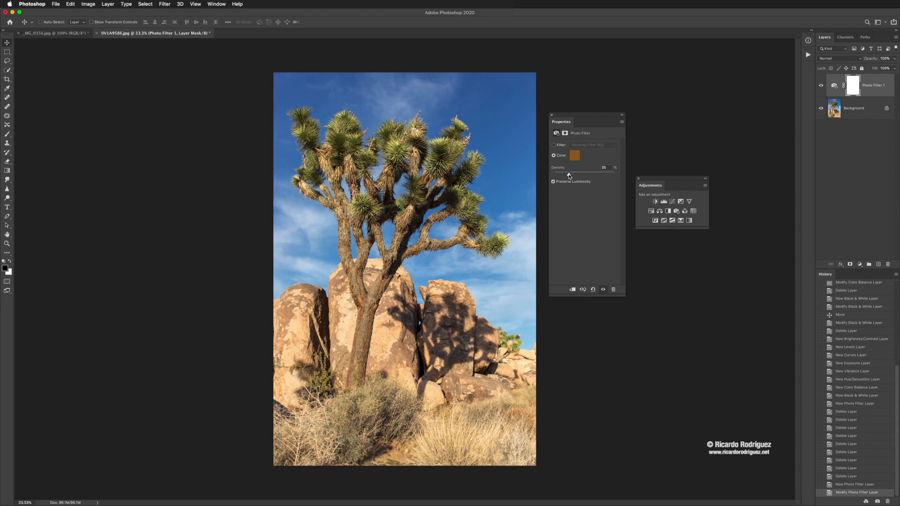
Raise the Photo Filter density to 100% and compare the Warming Filter (85), Yellow and Sepia presets.
left_click_drag(569, 176, 615, 175)
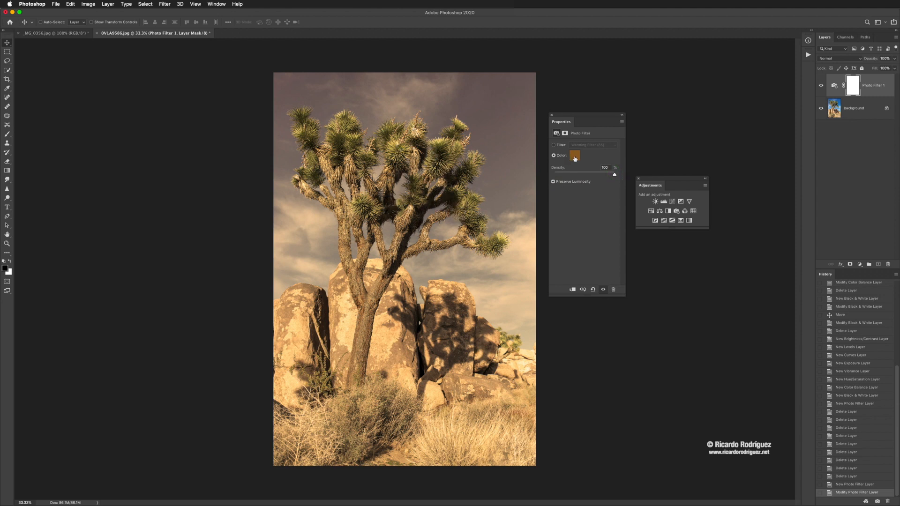
left_click(554, 145)
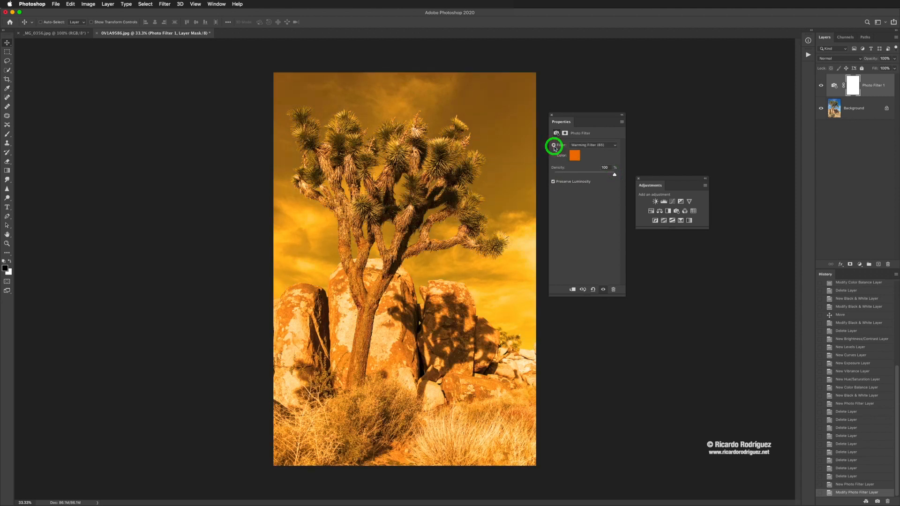
left_click(588, 144)
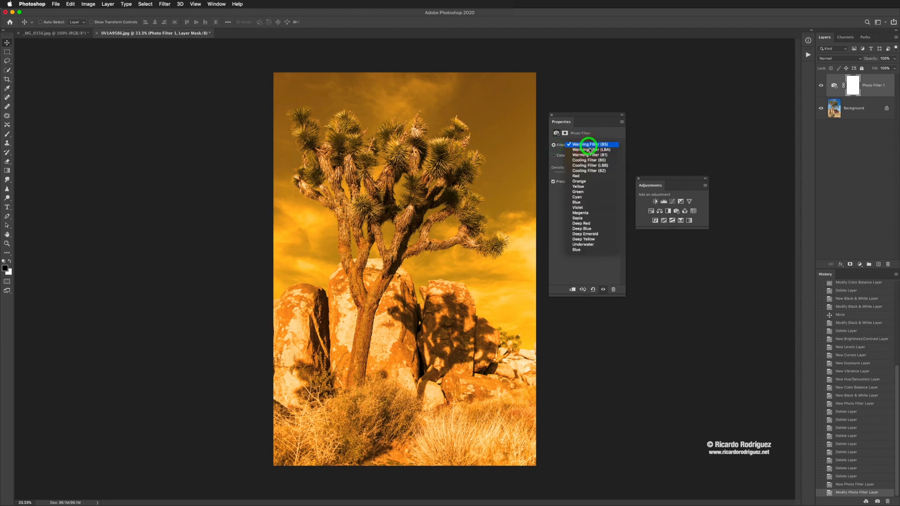
left_click(585, 186)
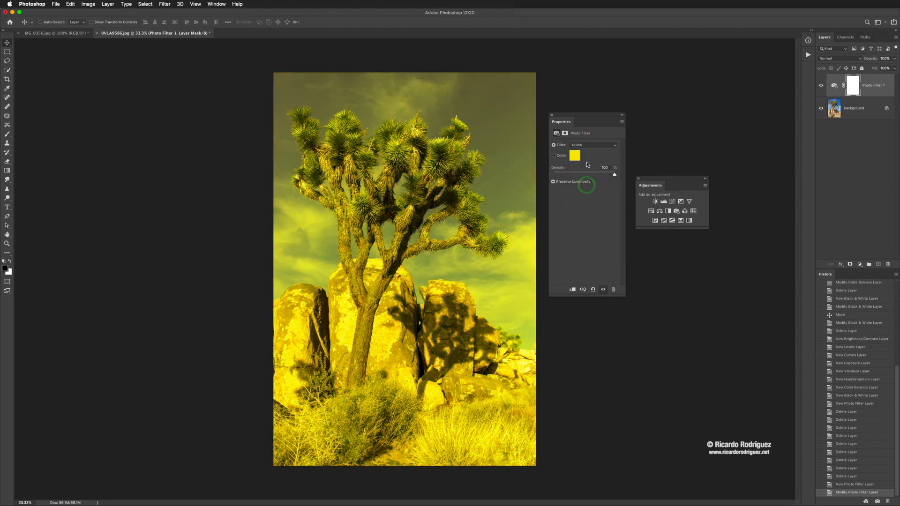
left_click(581, 144)
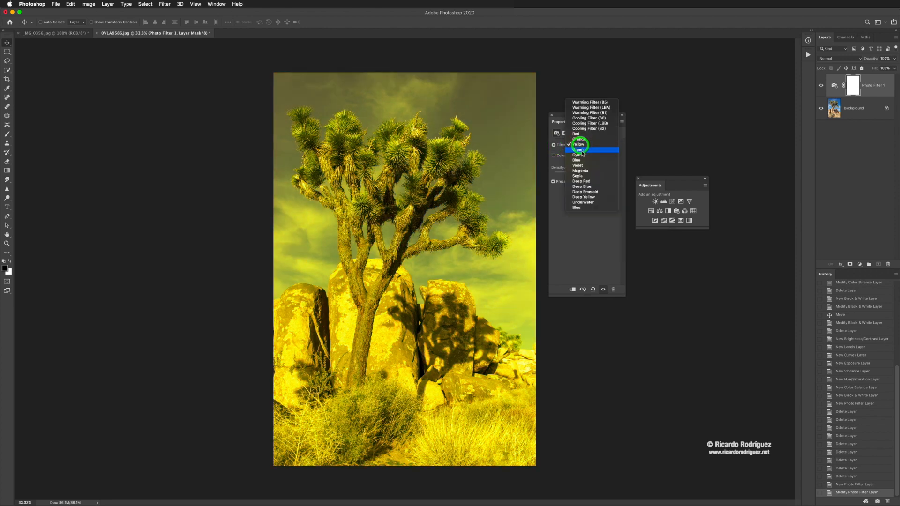
left_click(582, 177)
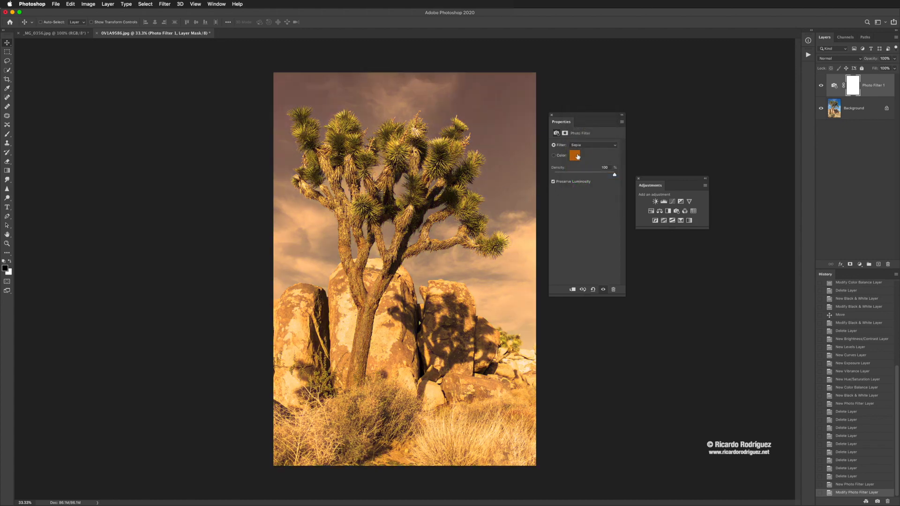
Try the Cooling Filter (80) preset at 49% density, and delete the Photo Filter layer.
left_click_drag(614, 176, 589, 174)
left_click(554, 156)
left_click(553, 145)
left_click(592, 145)
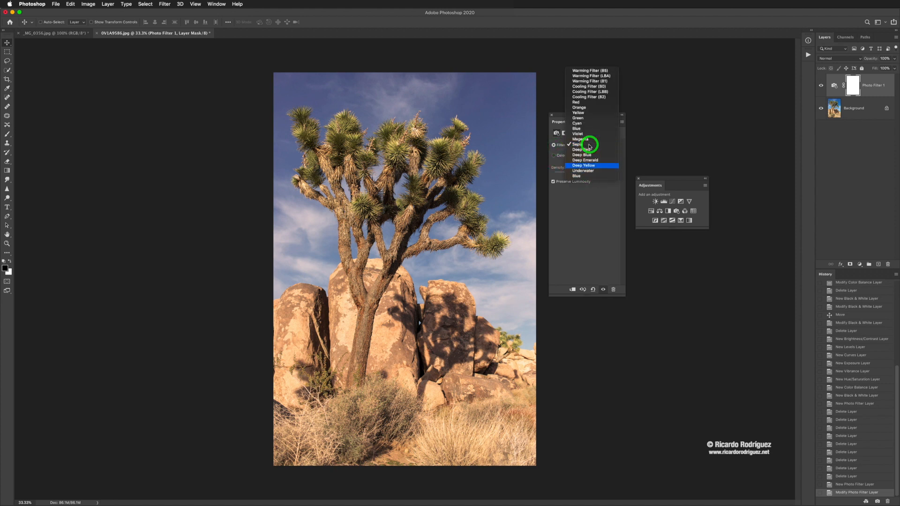
left_click(588, 86)
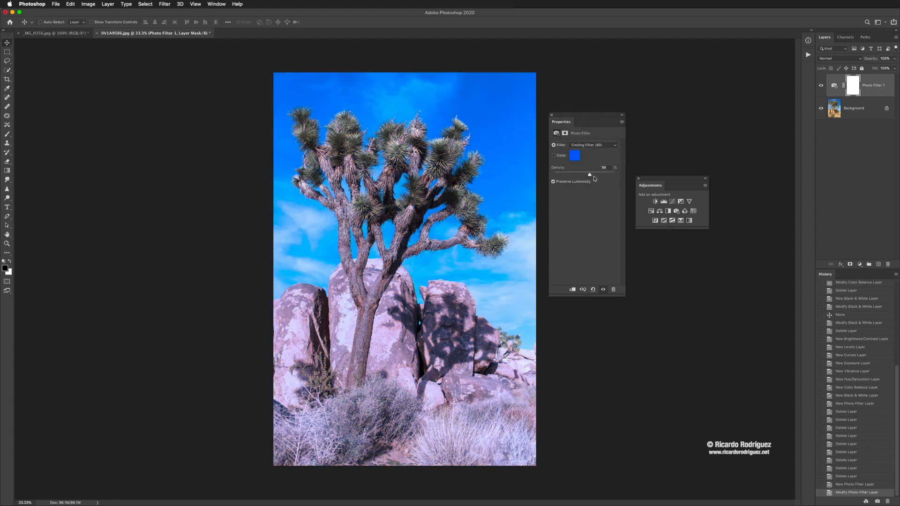
left_click_drag(589, 175, 584, 174)
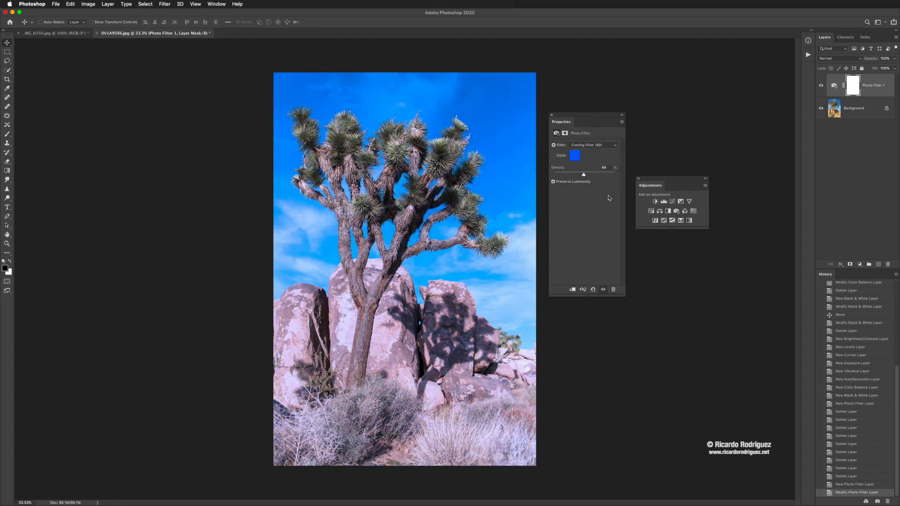
left_click(835, 89)
key("BackSpace")
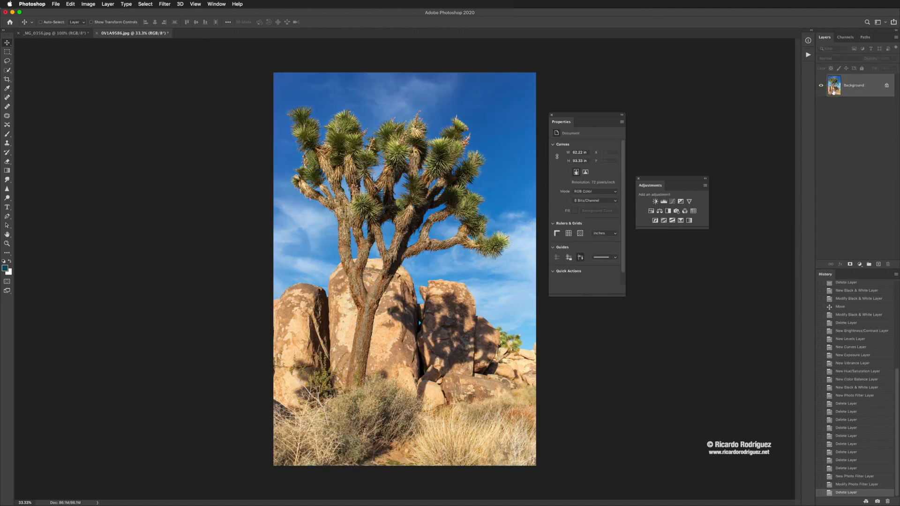
Try a Channel Mixer adjustment layer with slightly reduced Red and Monochrome turned on, and delete the layer.
left_click(685, 211)
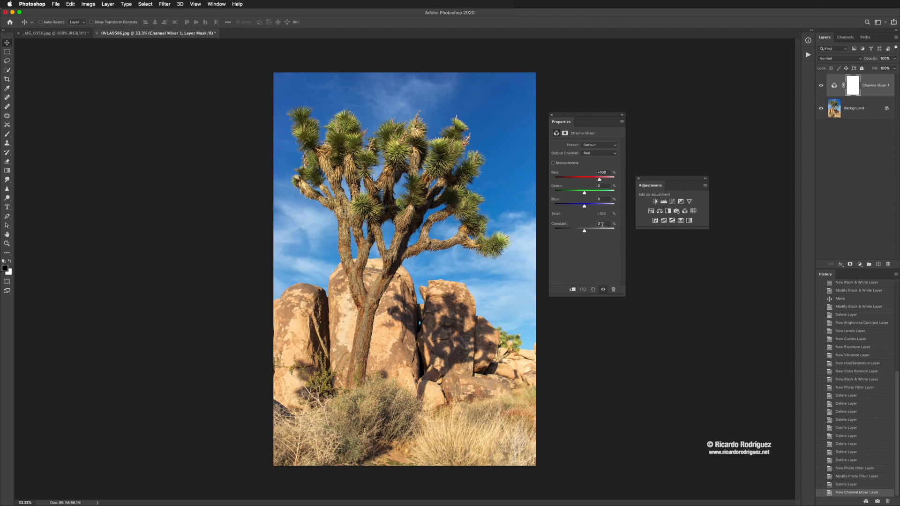
left_click_drag(599, 180, 597, 180)
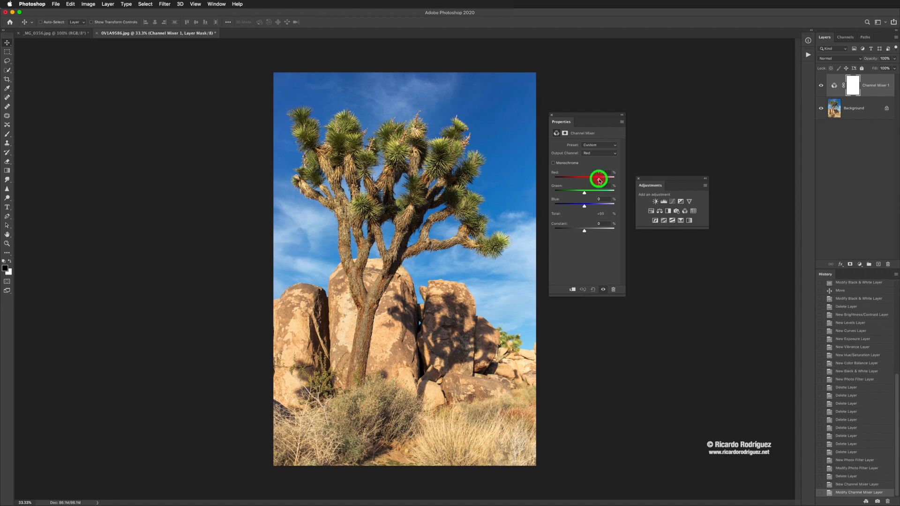
left_click(553, 162)
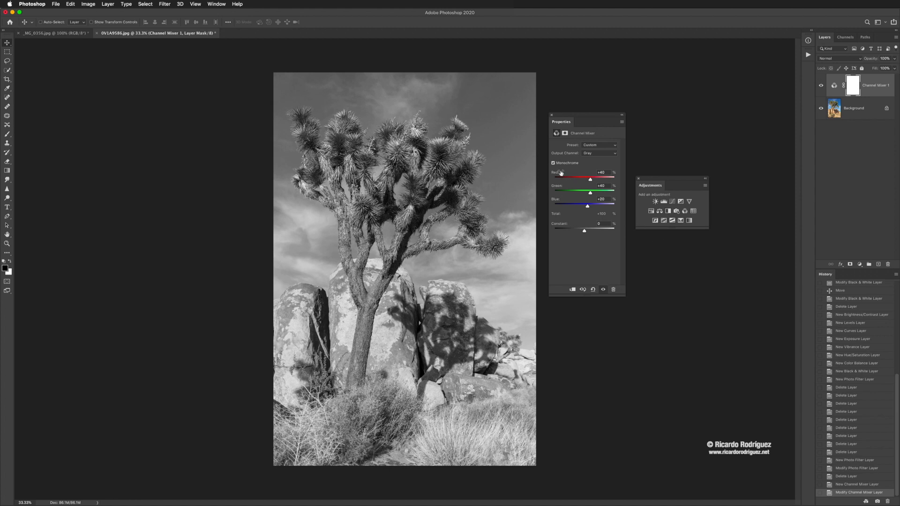
left_click(836, 84)
key("BackSpace")
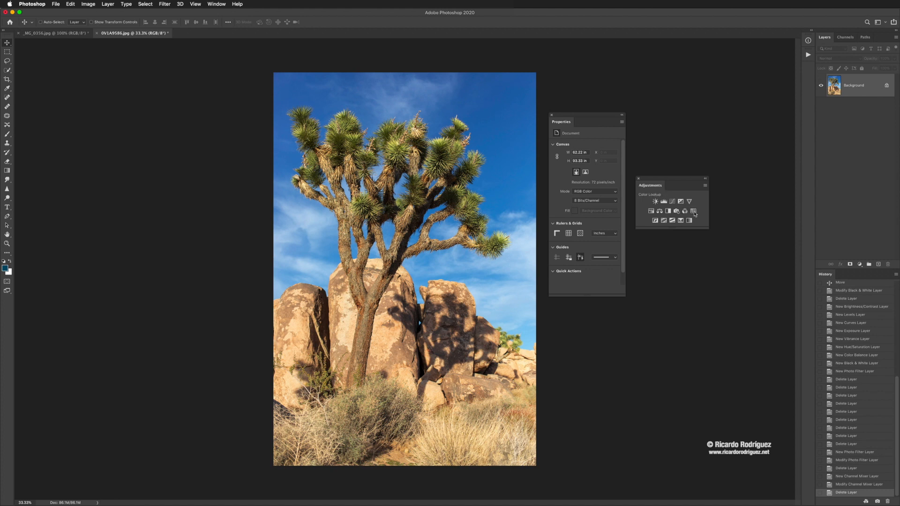
Try an Invert adjustment layer on the Joshua tree photo and delete it.
left_click(655, 221)
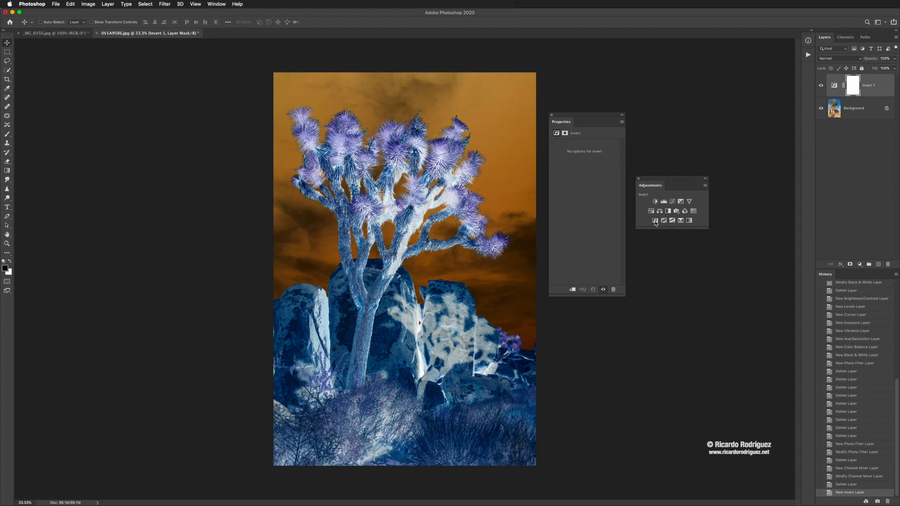
left_click(833, 86)
key("Delete")
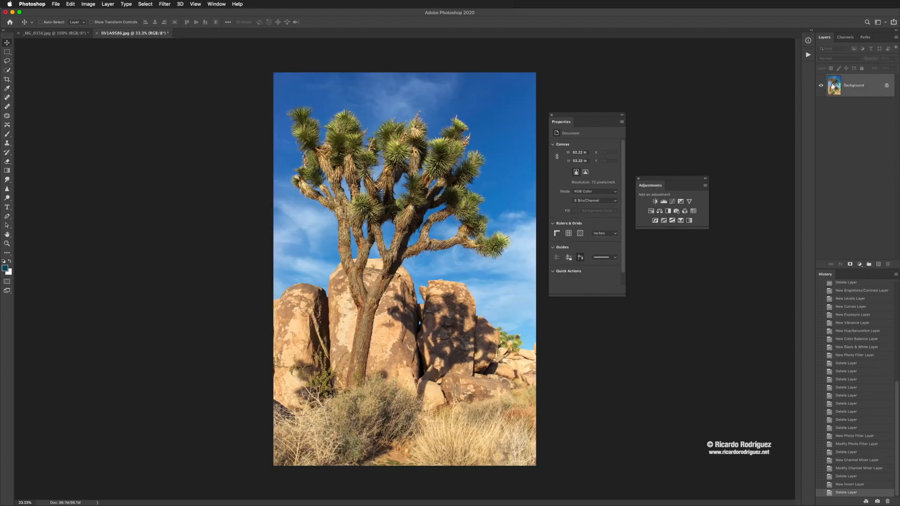
Try a Posterize adjustment layer with Levels set to 11, and delete it.
left_click(664, 221)
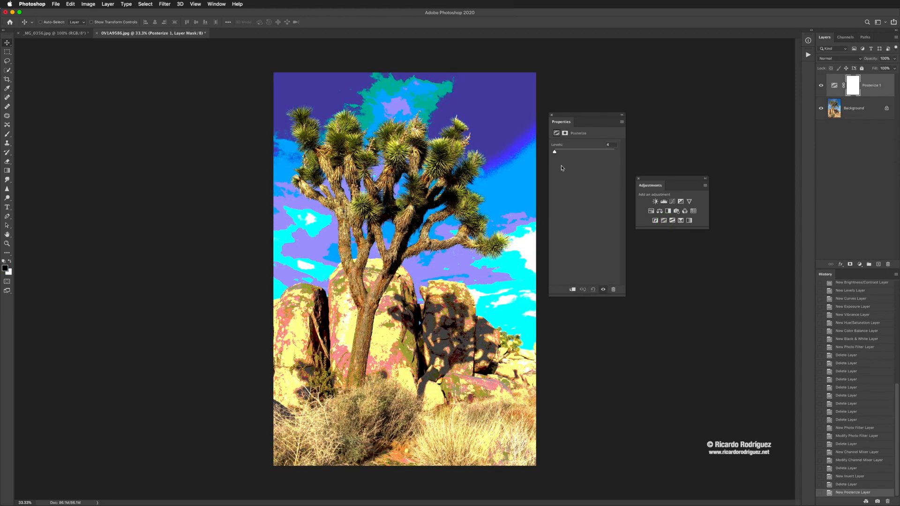
mouse_move(555, 151)
left_mouse_down()
mouse_move(568, 153)
mouse_move(556, 151)
left_mouse_up()
left_click(831, 86)
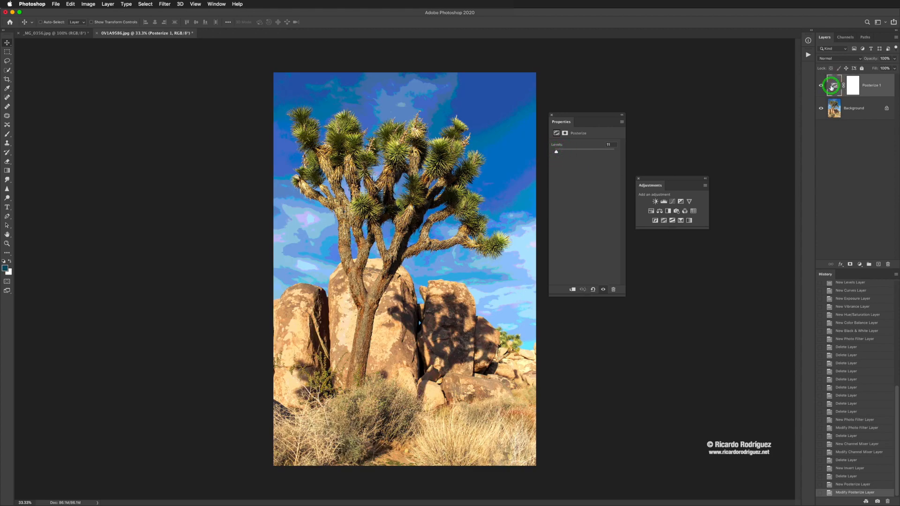
key("BackSpace")
Try a Threshold adjustment layer with the threshold level set to 129, and delete it.
left_click(673, 220)
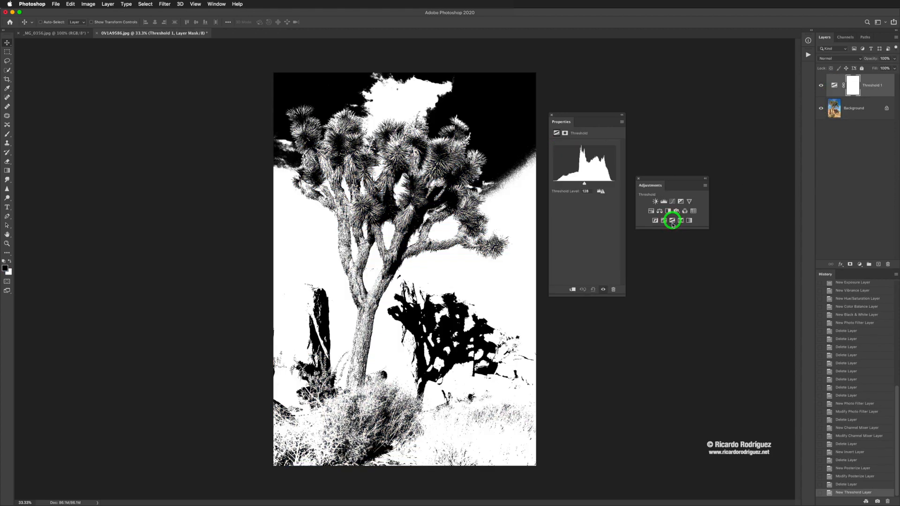
left_click_drag(574, 193, 577, 193)
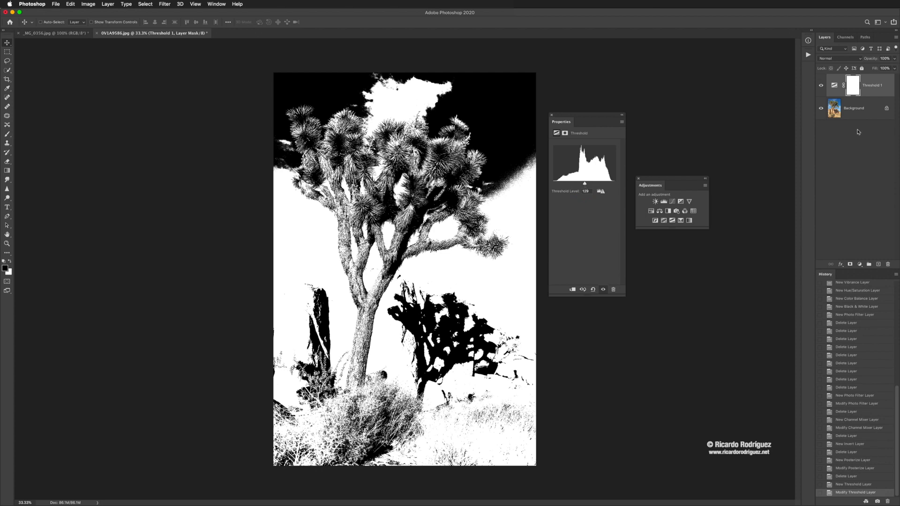
key("BackSpace")
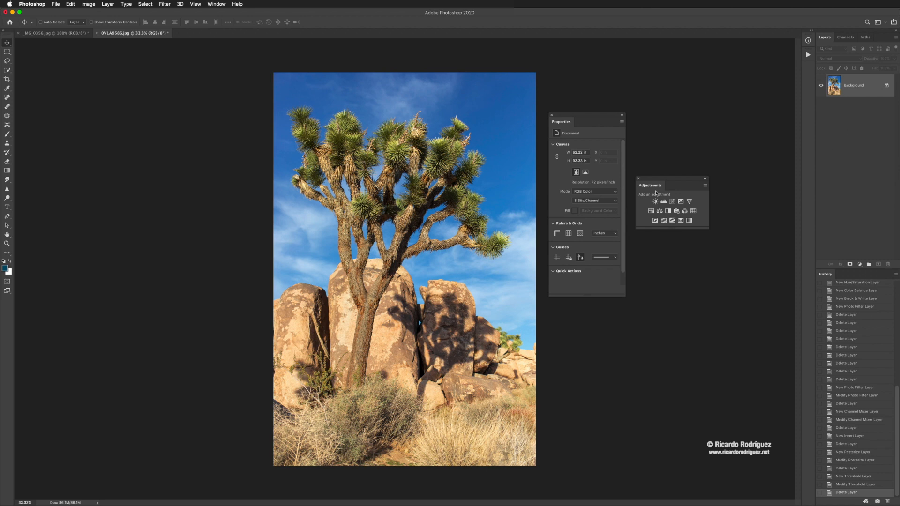
Add a Selective Color adjustment layer above the photo and open its choice of color ranges.
left_click(680, 221)
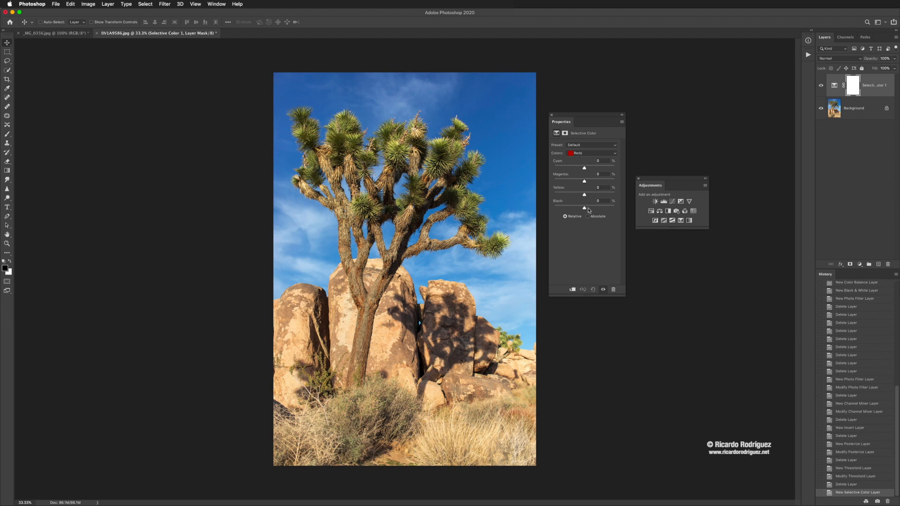
left_click(583, 154)
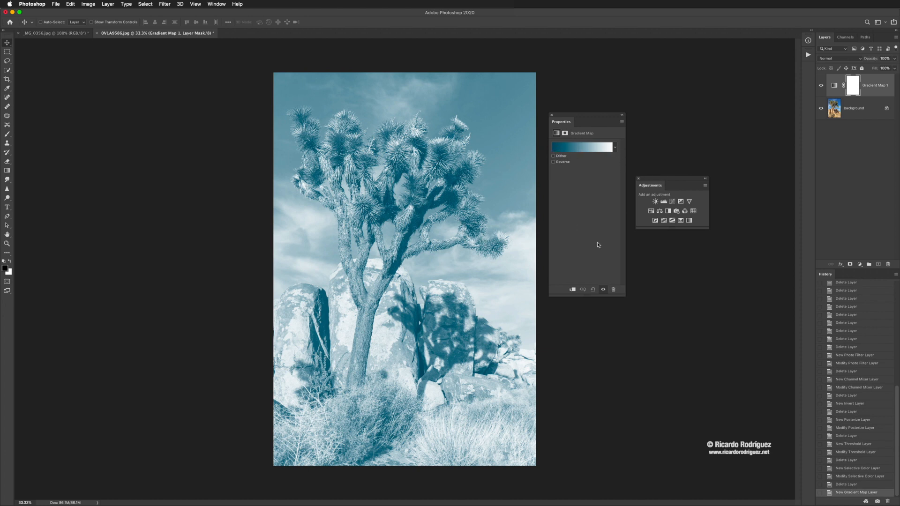
Explore the Gradient Map layer's gradient presets and dark color stop, cancel the gradient edits, and delete the layer.
left_click(616, 148)
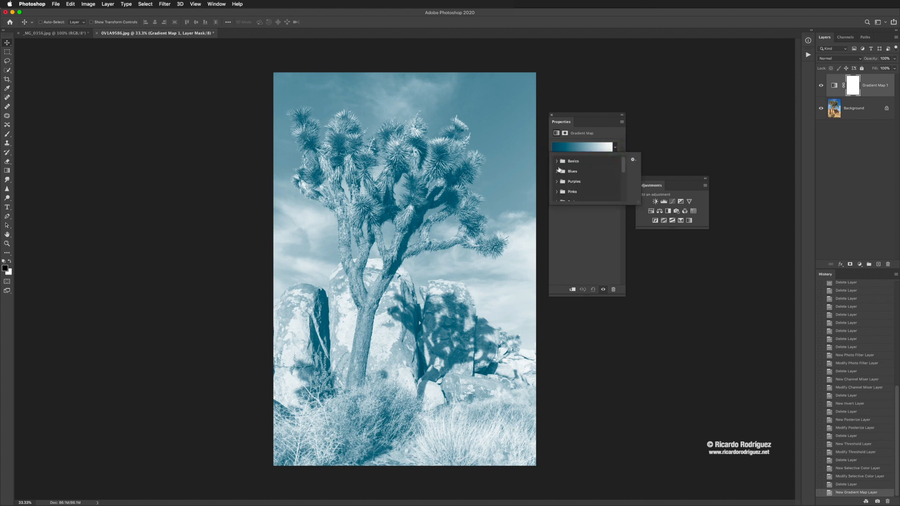
left_click(618, 136)
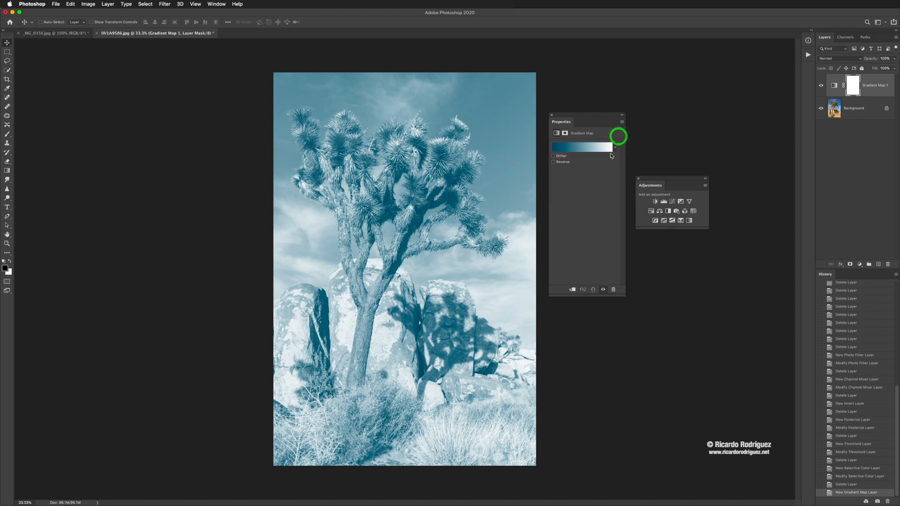
left_click(553, 148)
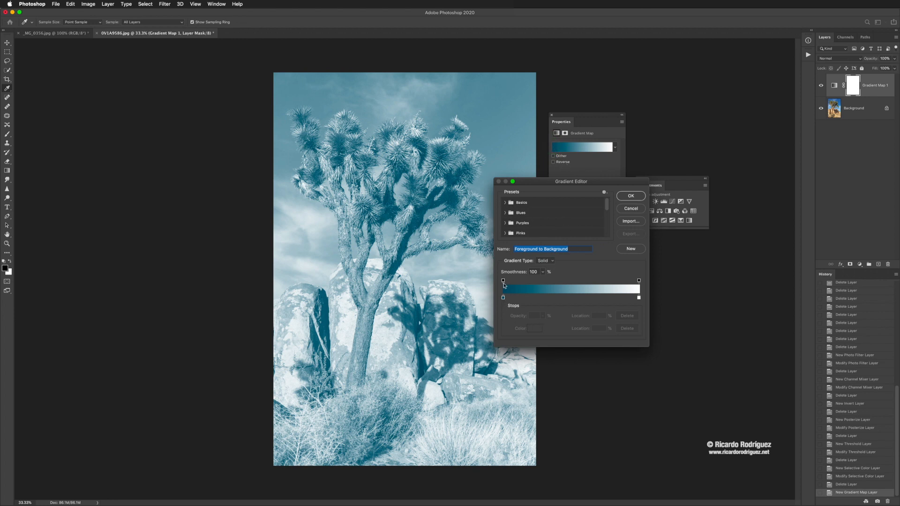
left_click(504, 298)
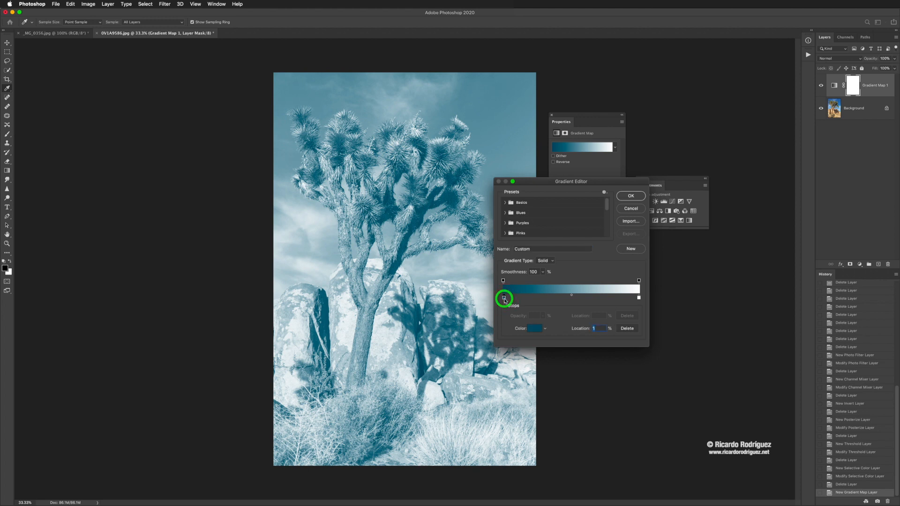
left_click(544, 328)
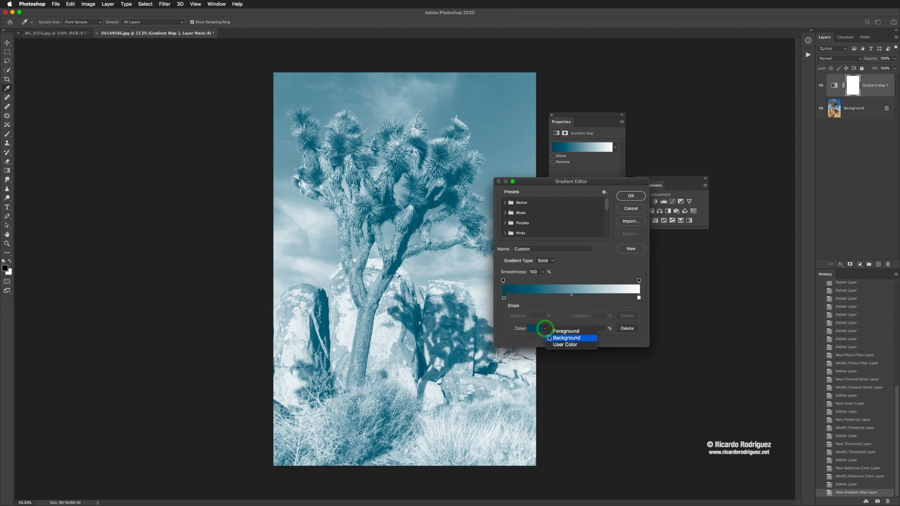
left_click(546, 318)
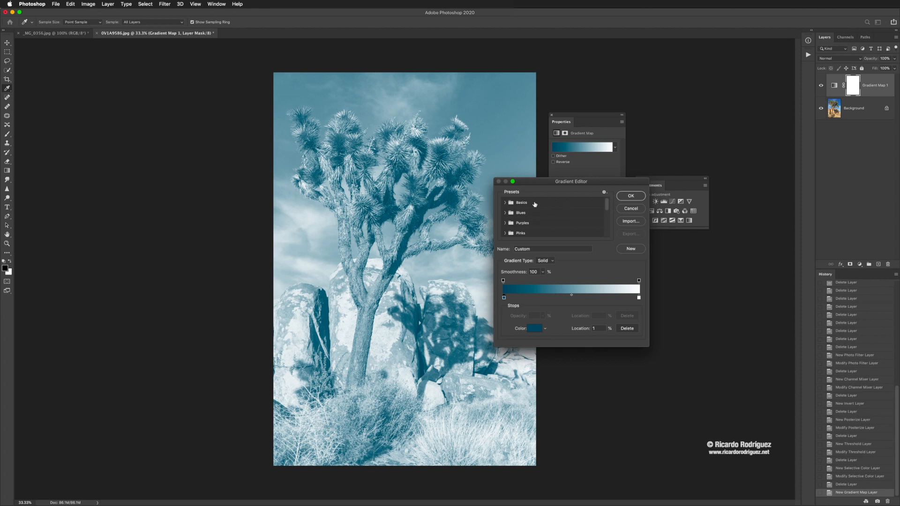
left_click_drag(531, 182, 644, 246)
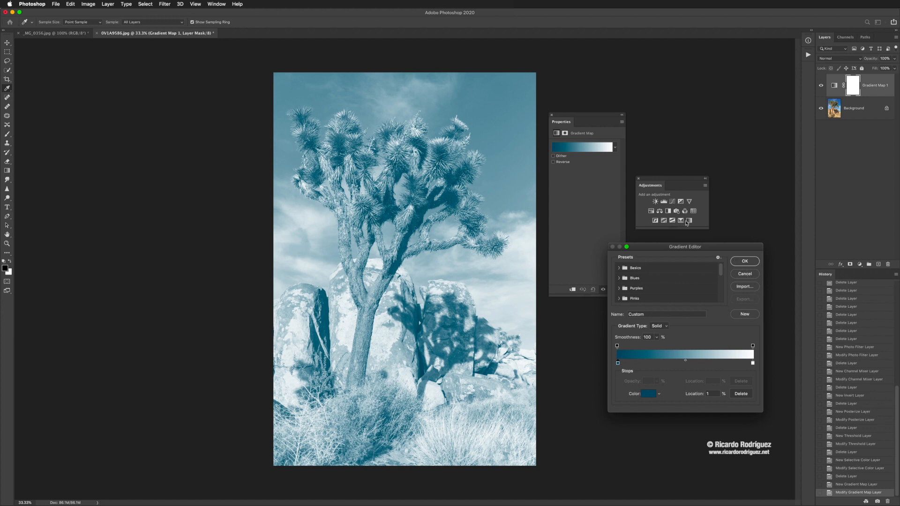
left_click(745, 274)
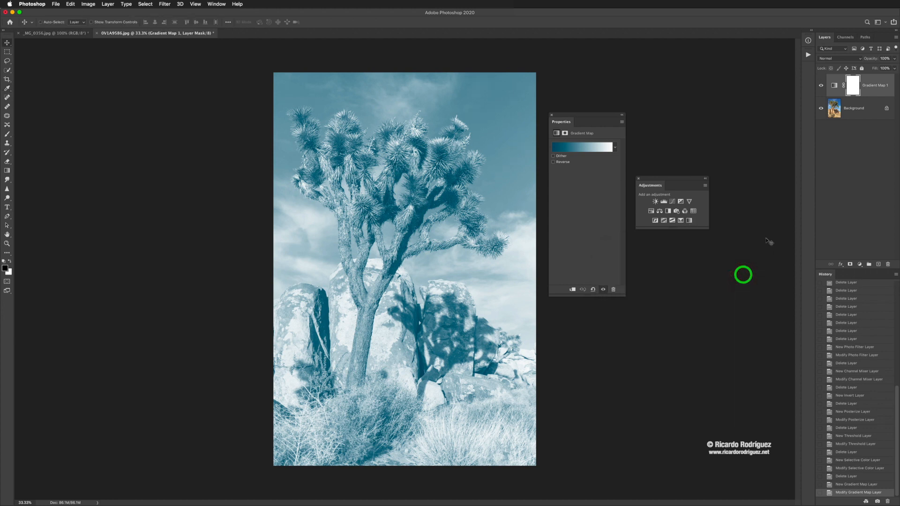
left_click(832, 87)
key("BackSpace")
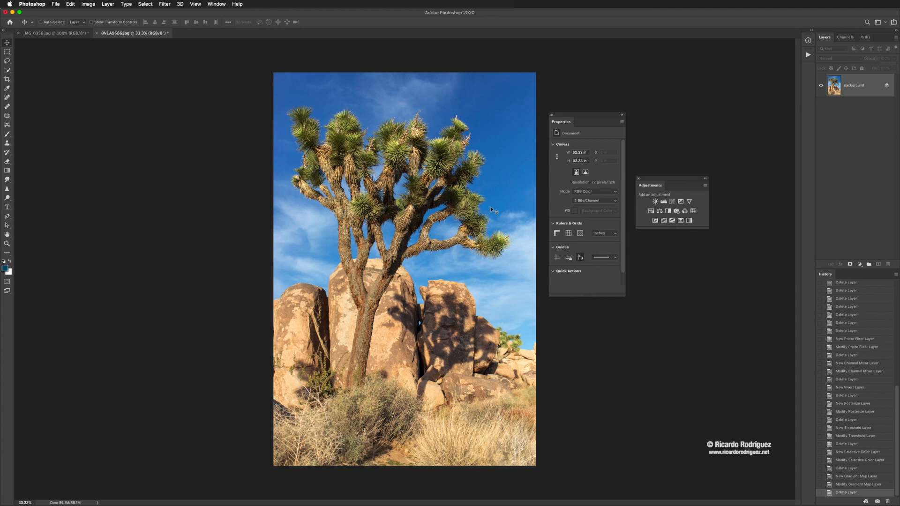
Add a Curves adjustment layer and darken the photo by pulling the RGB curve's midpoint down to an output of about 52.
left_click(672, 202)
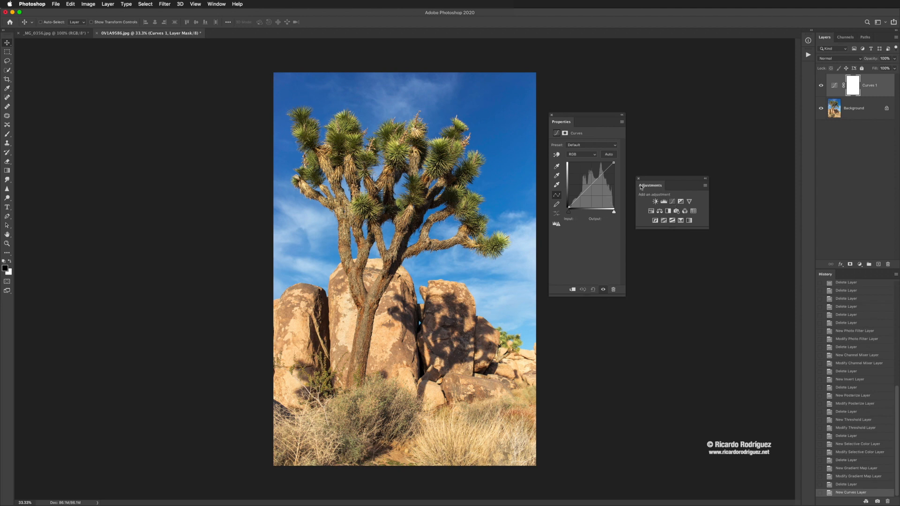
left_click_drag(649, 179, 675, 156)
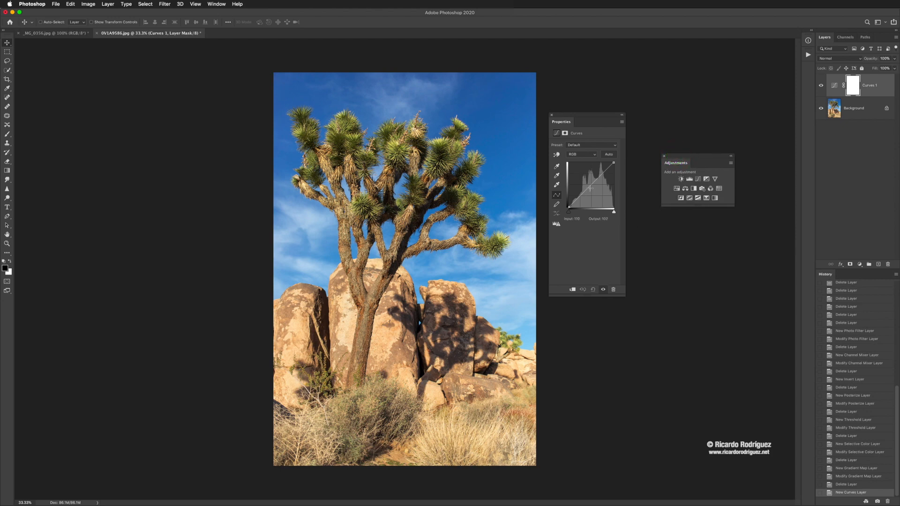
mouse_move(589, 189)
left_mouse_down()
mouse_move(581, 170)
mouse_move(588, 190)
left_mouse_up()
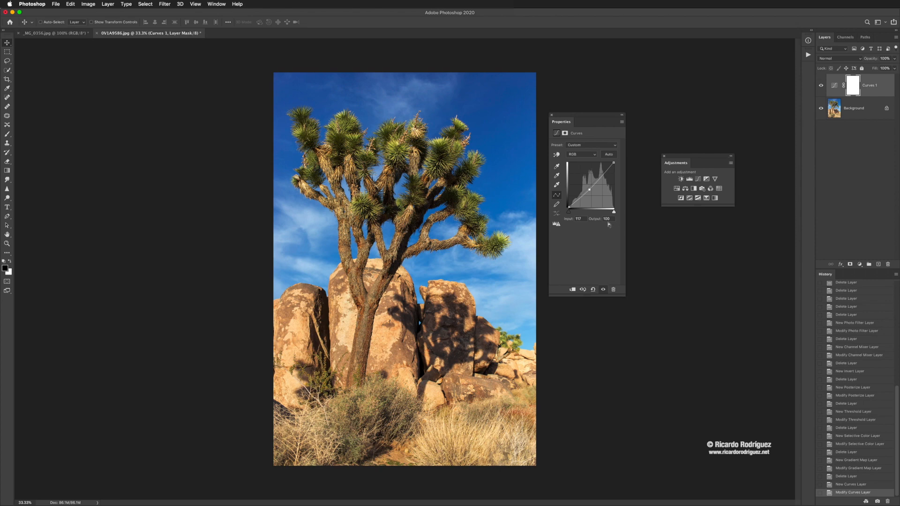
left_click(592, 200)
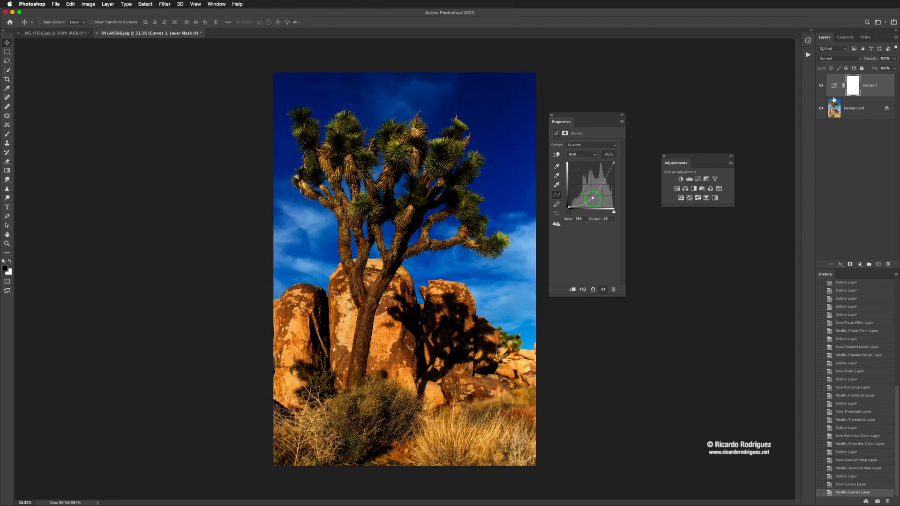
Float the Layers panel over the photo, enlarge it, and toggle the Curves layer's visibility to compare the photo with and without it.
left_click_drag(824, 35, 432, 94)
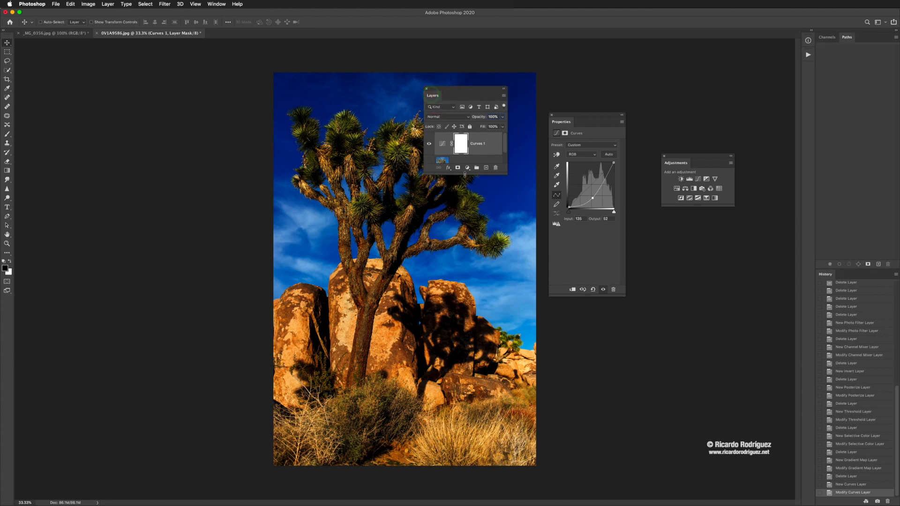
left_click_drag(457, 175, 458, 258)
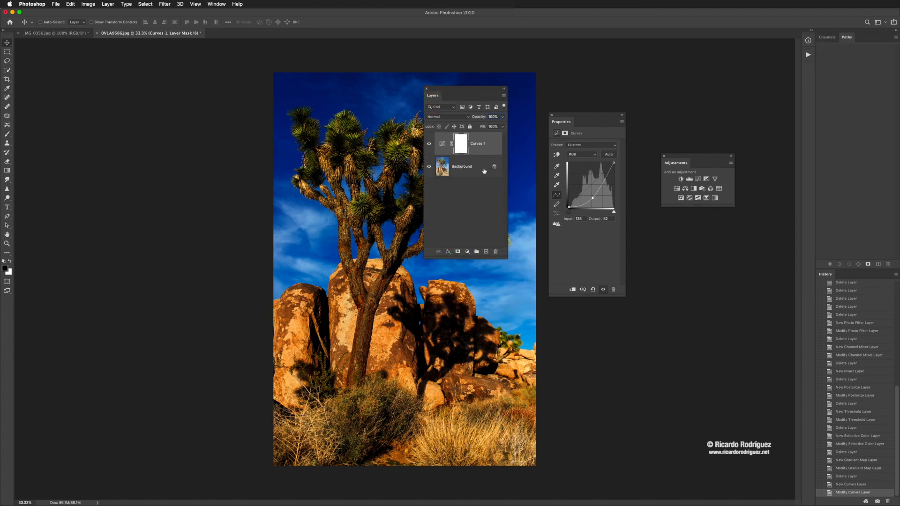
left_click(429, 143)
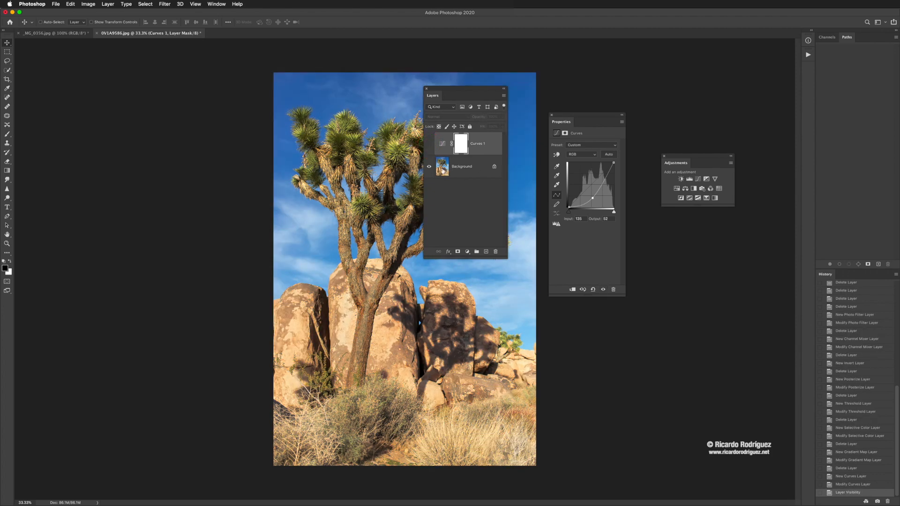
left_click(441, 170)
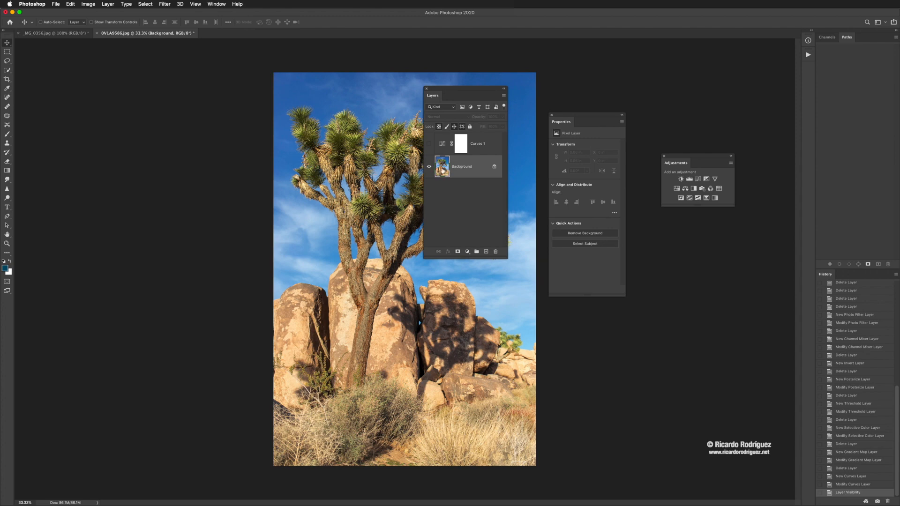
left_click(429, 143)
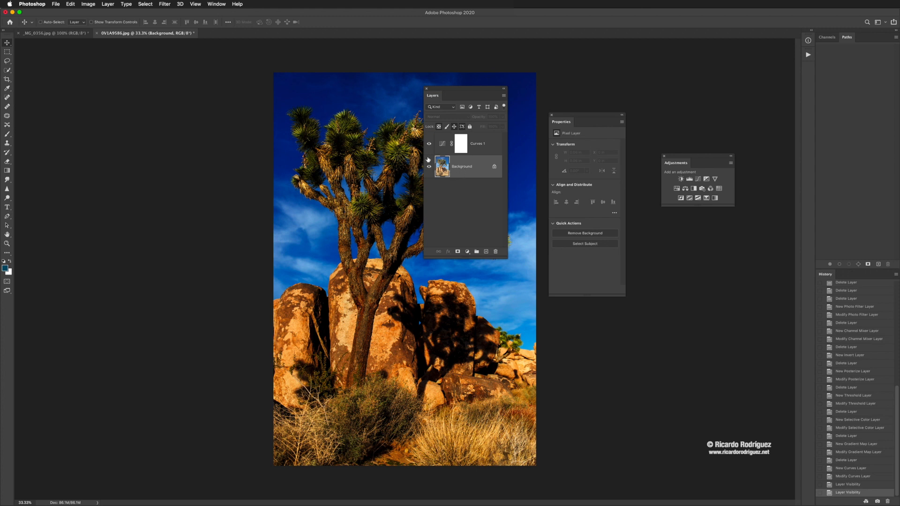
left_click(442, 144)
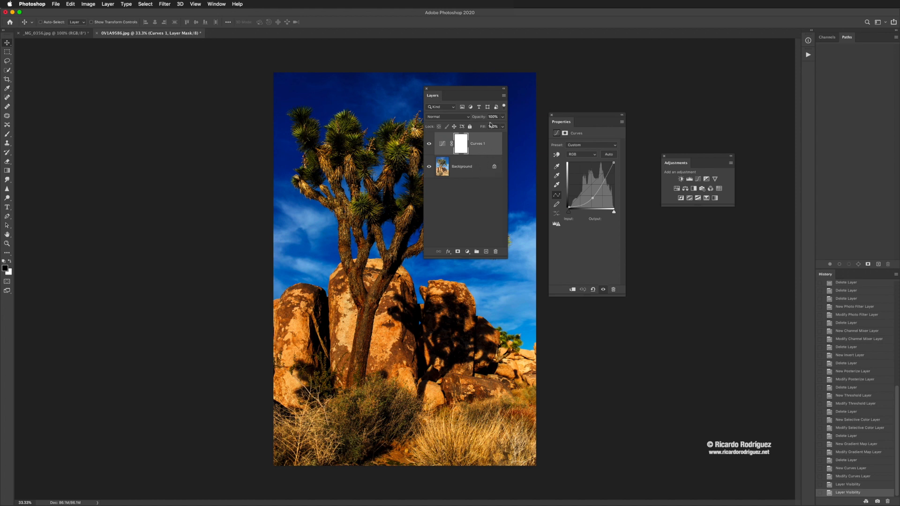
left_click_drag(464, 92, 461, 99)
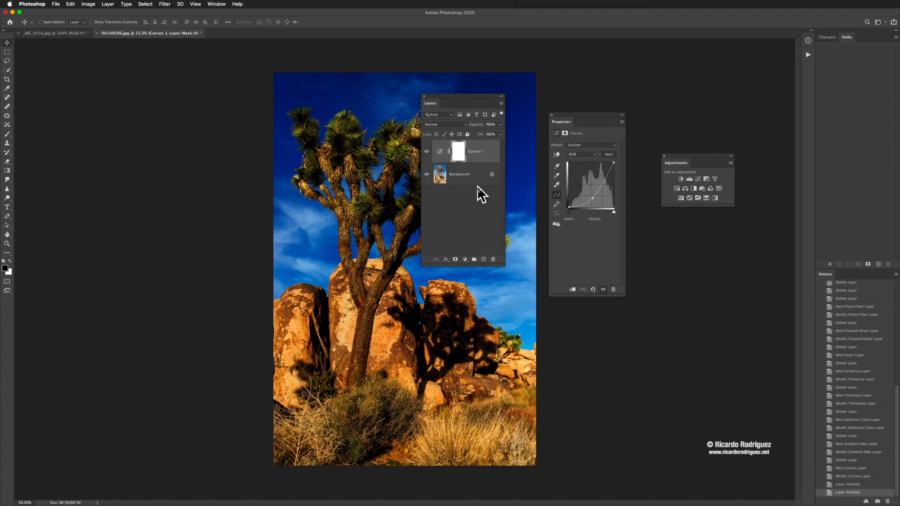
Check the Save As options for the layered photo with the format set to JPEG, and cancel without saving.
left_click(60, 6)
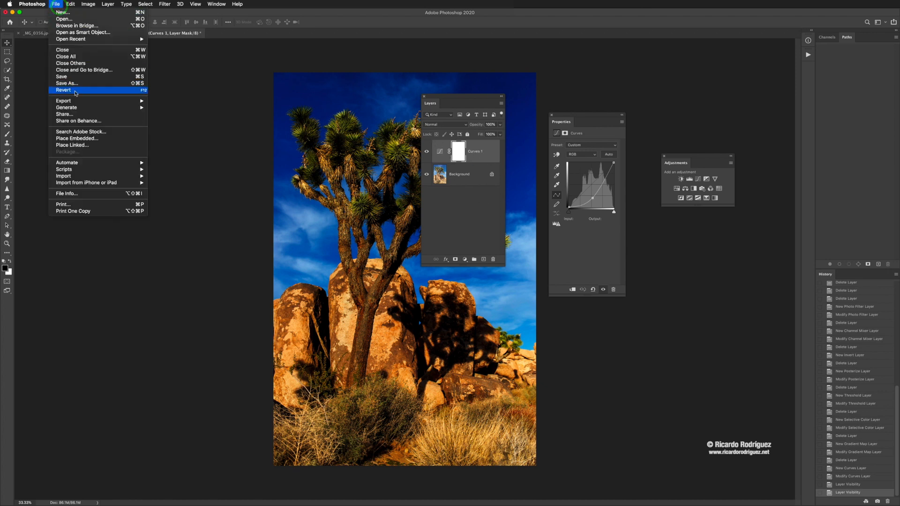
left_click(75, 84)
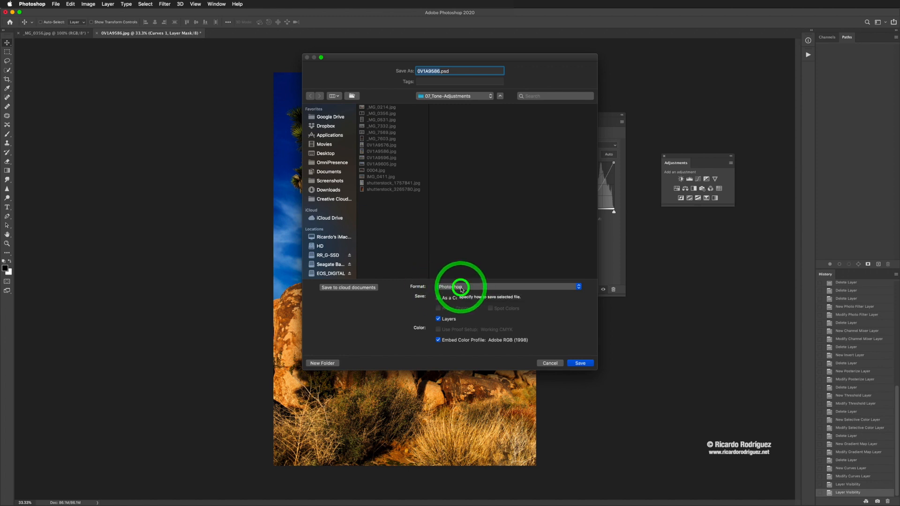
left_click(459, 288)
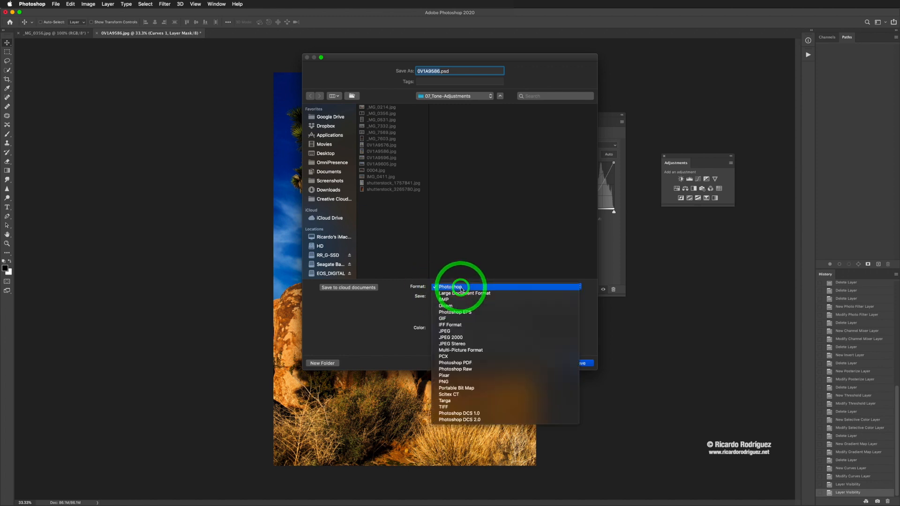
left_click(455, 331)
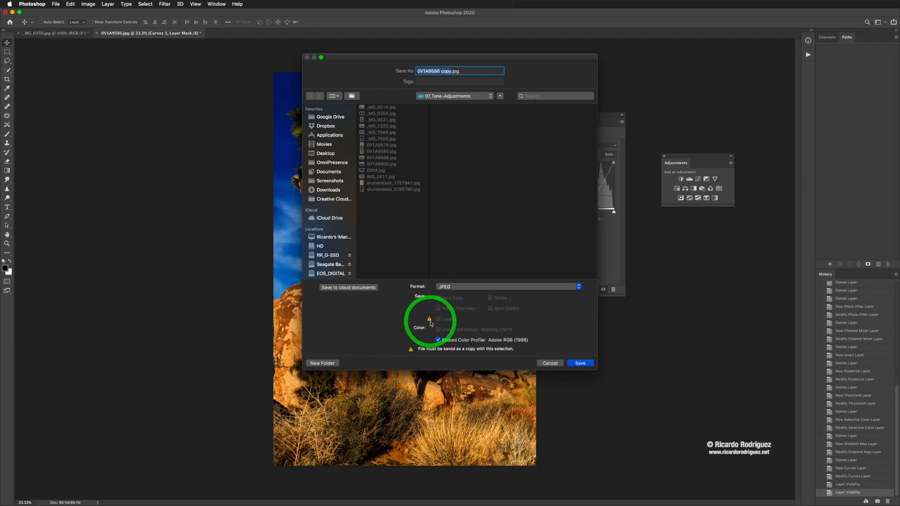
left_click(550, 364)
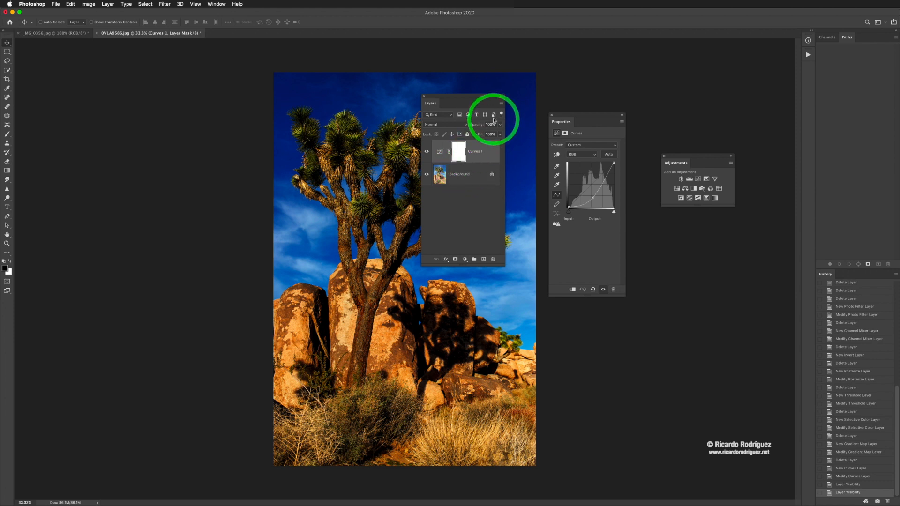
Flatten the Curves adjustment and the photo into a single background layer.
left_click(502, 104)
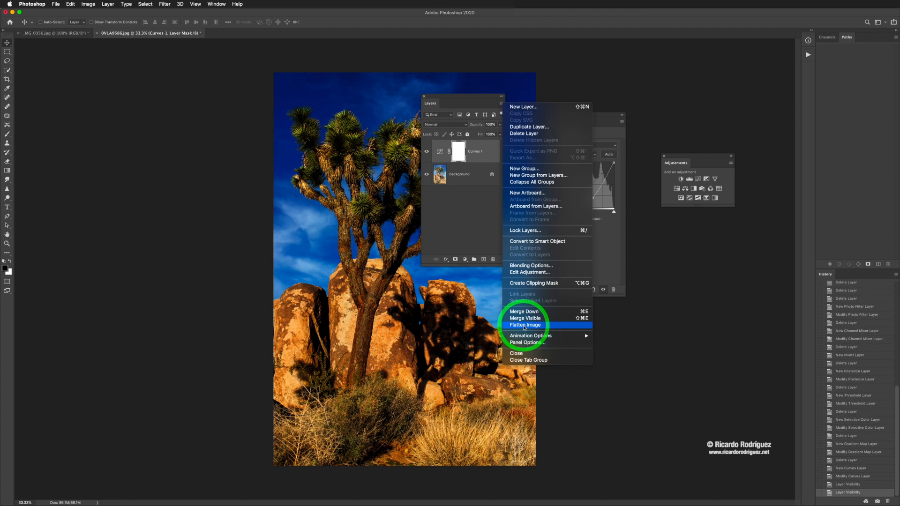
left_click(524, 326)
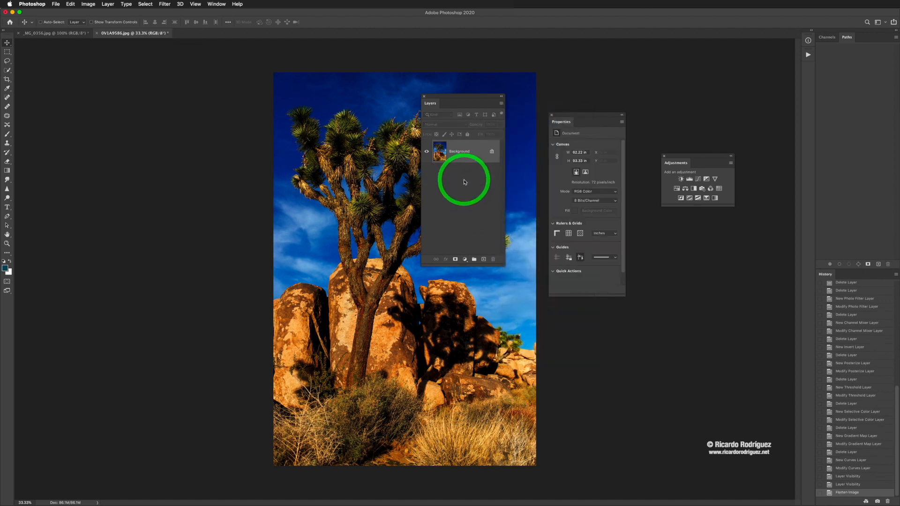
Resize the flattened image in pixels to a height of 1000 with proportions linked and resampling on.
left_click(87, 5)
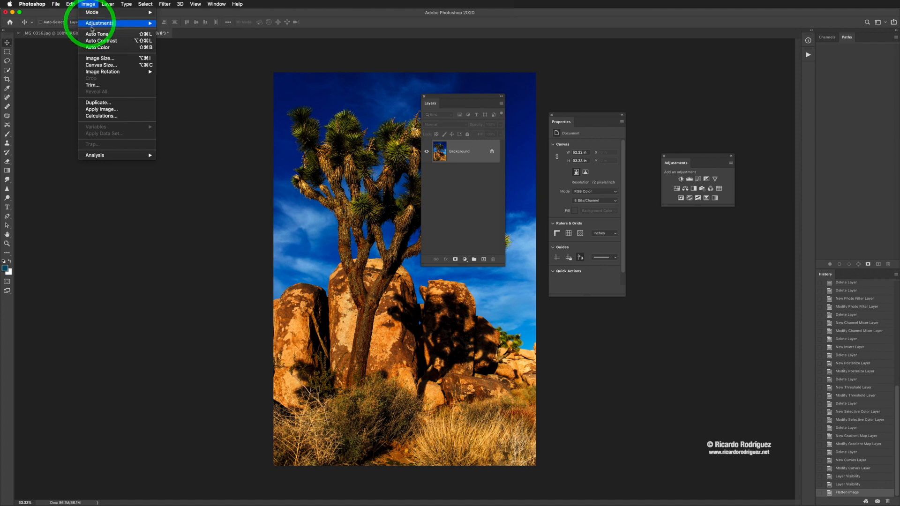
left_click(94, 59)
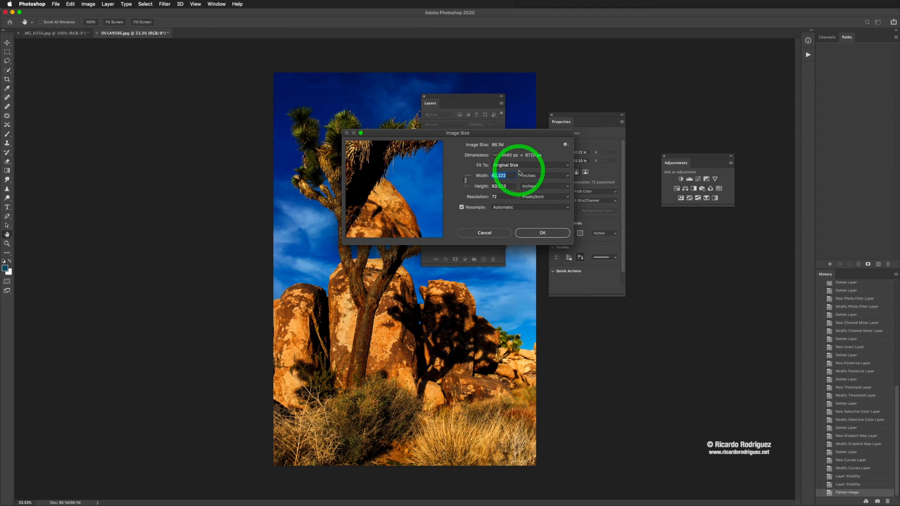
left_click(527, 176)
left_click(527, 167)
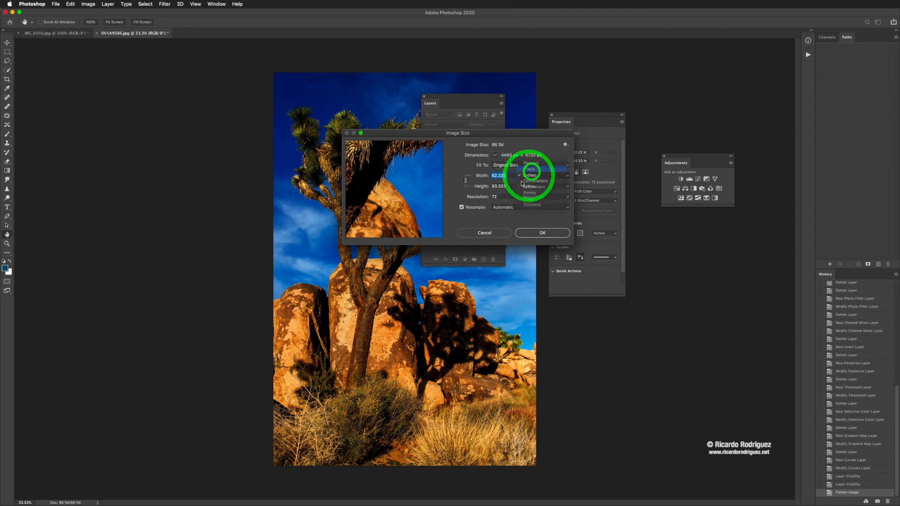
left_click(476, 177)
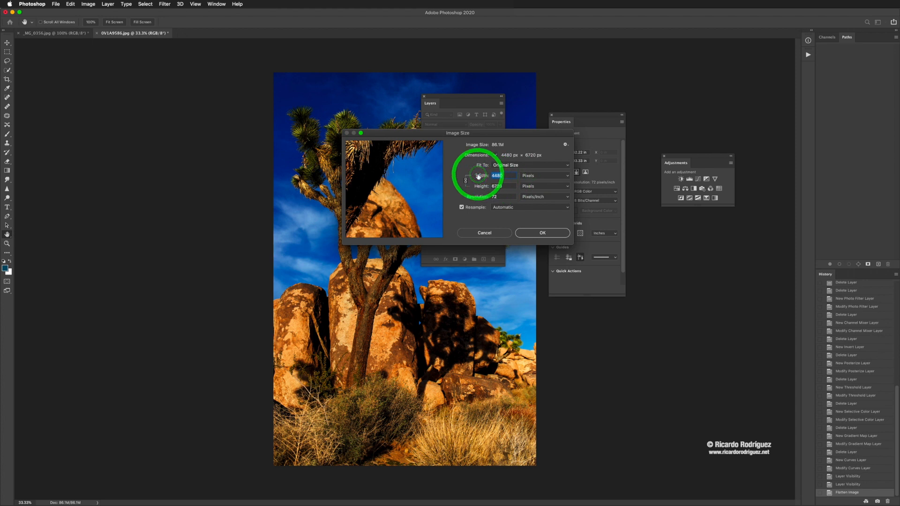
type("1")
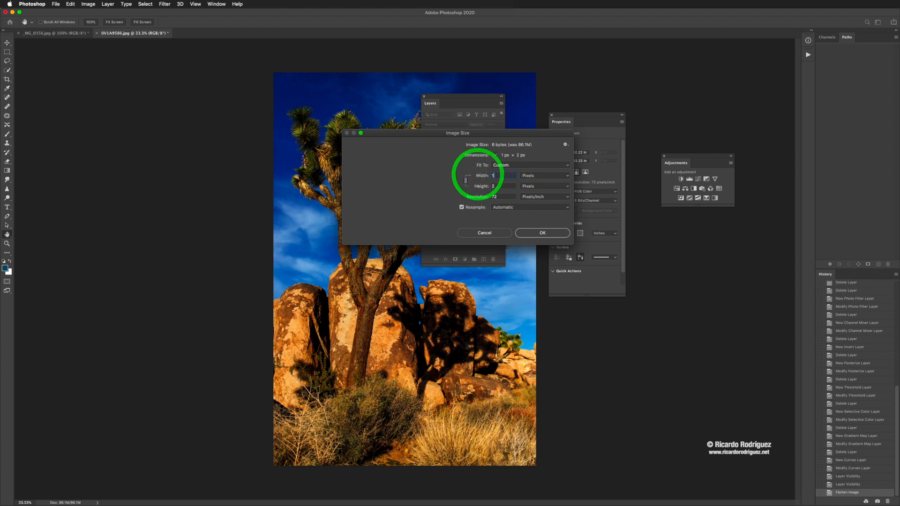
left_click(479, 186)
type("1")
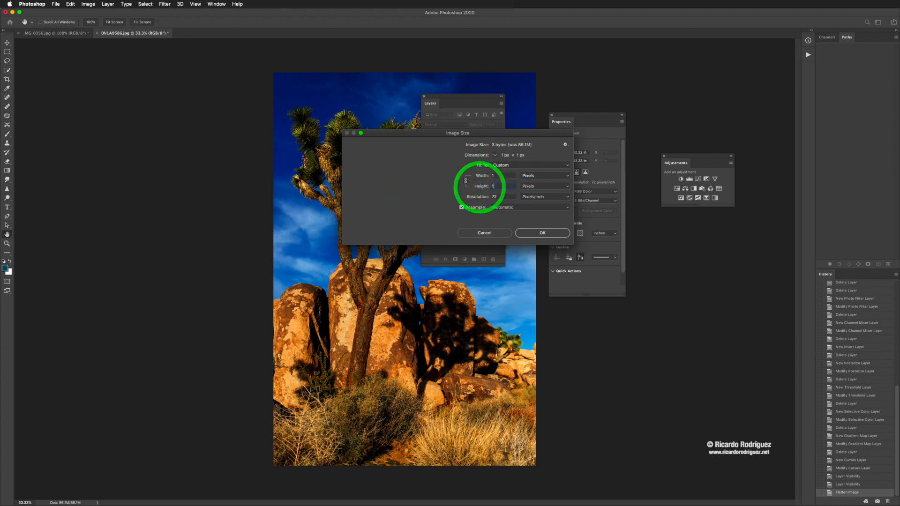
type("000")
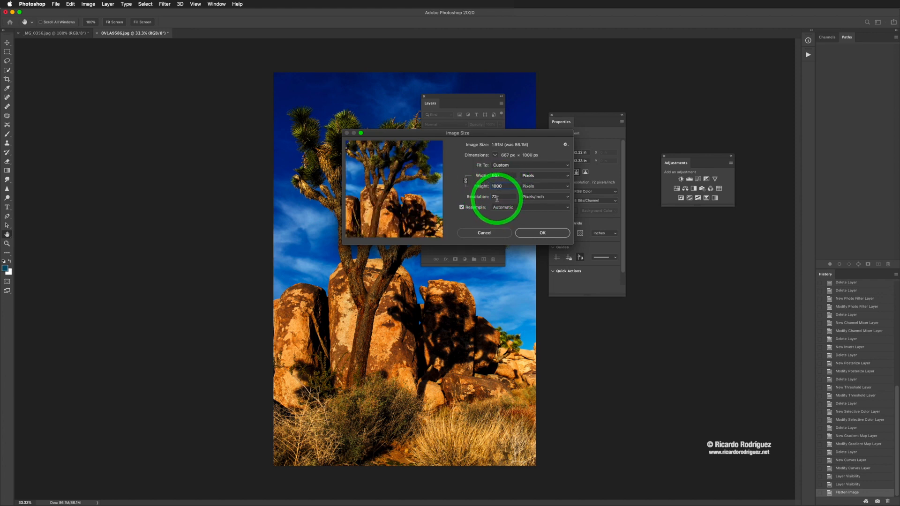
left_click(543, 233)
key("v")
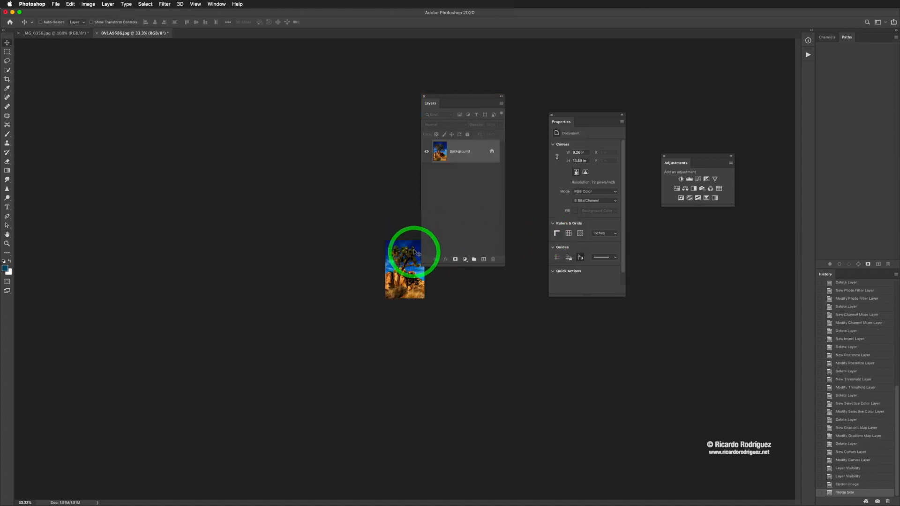
Undo the image resize and the flattening so the Joshua tree photo has its separate Curves layer again.
left_click(56, 3)
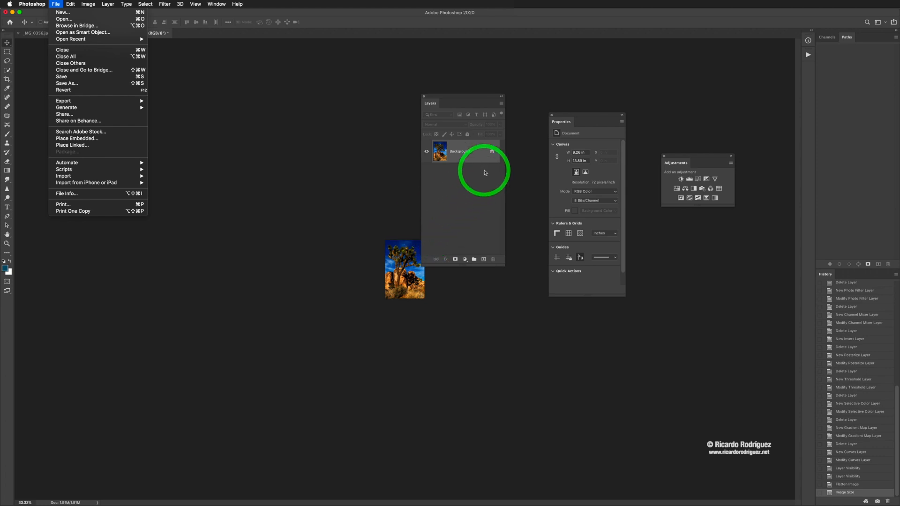
left_click(445, 100)
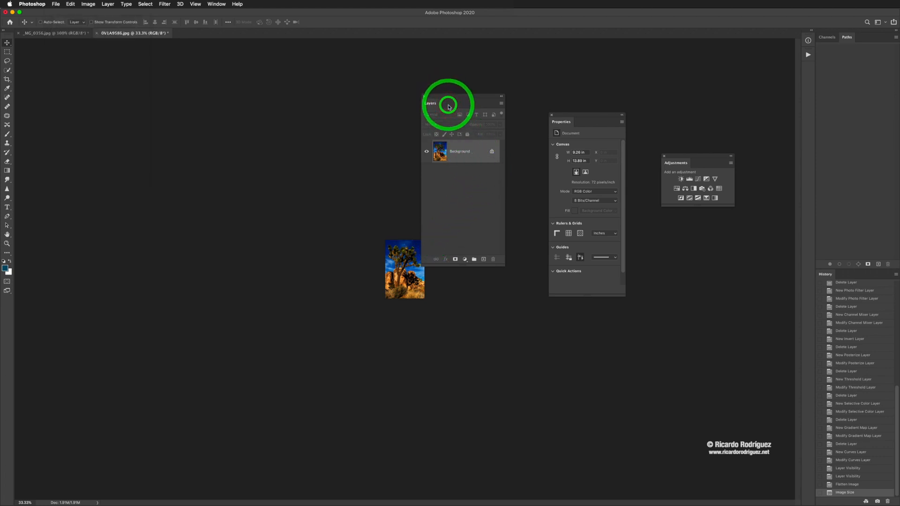
key("super+z")
key("super+z")
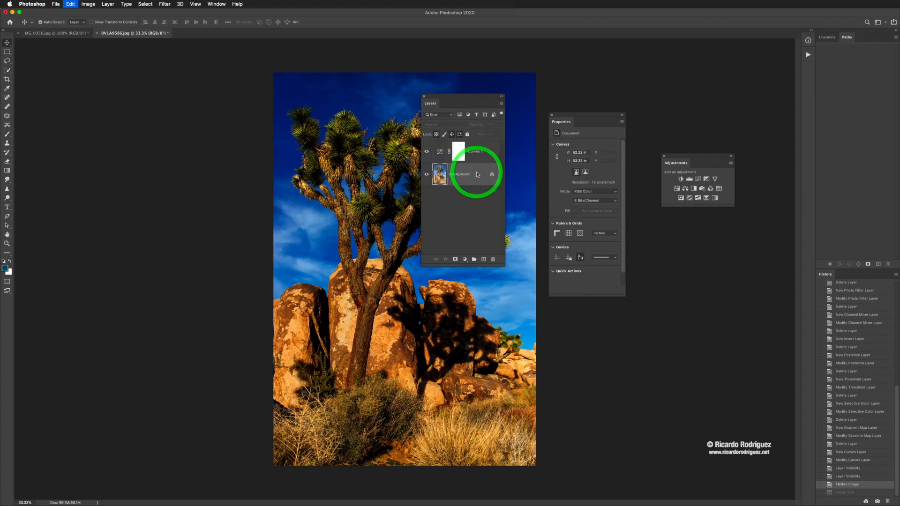
Delete the Curves adjustment layer and move the floating Layers panel off the photo to just below the Adjustments panel.
left_click(438, 150)
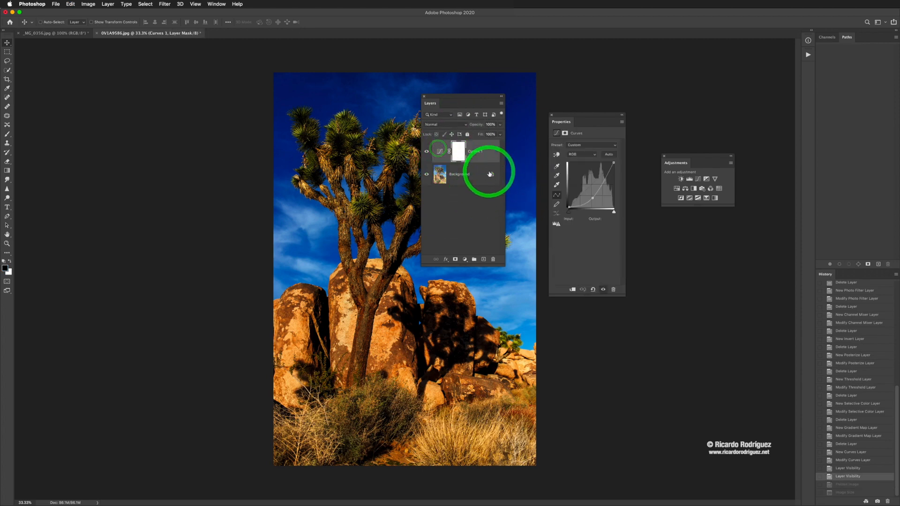
key("BackSpace")
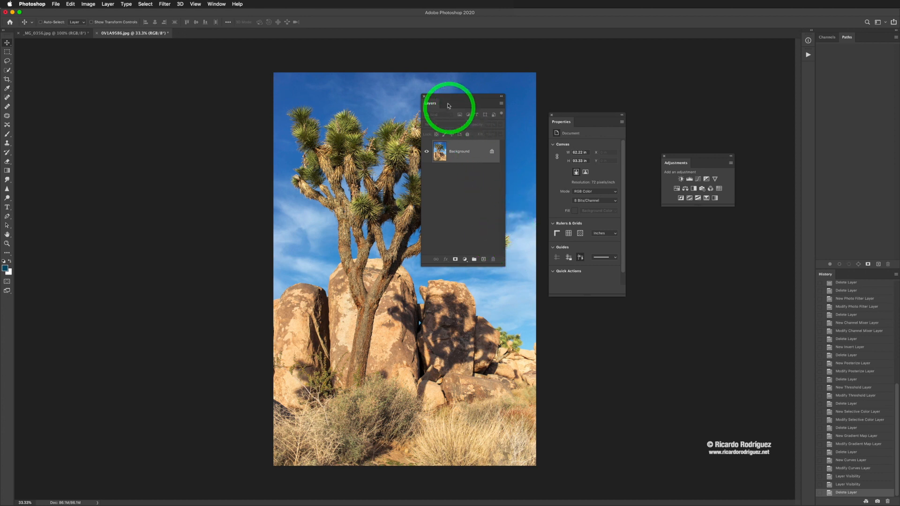
left_click_drag(451, 94, 657, 227)
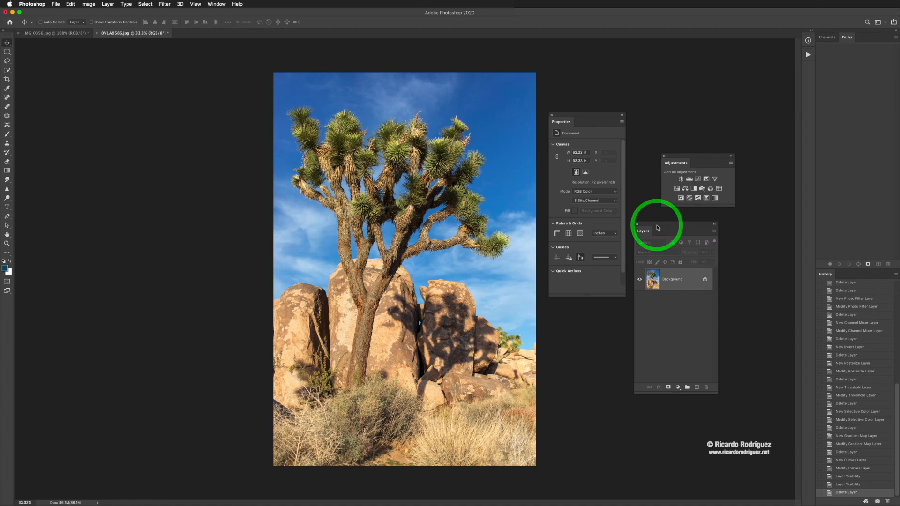